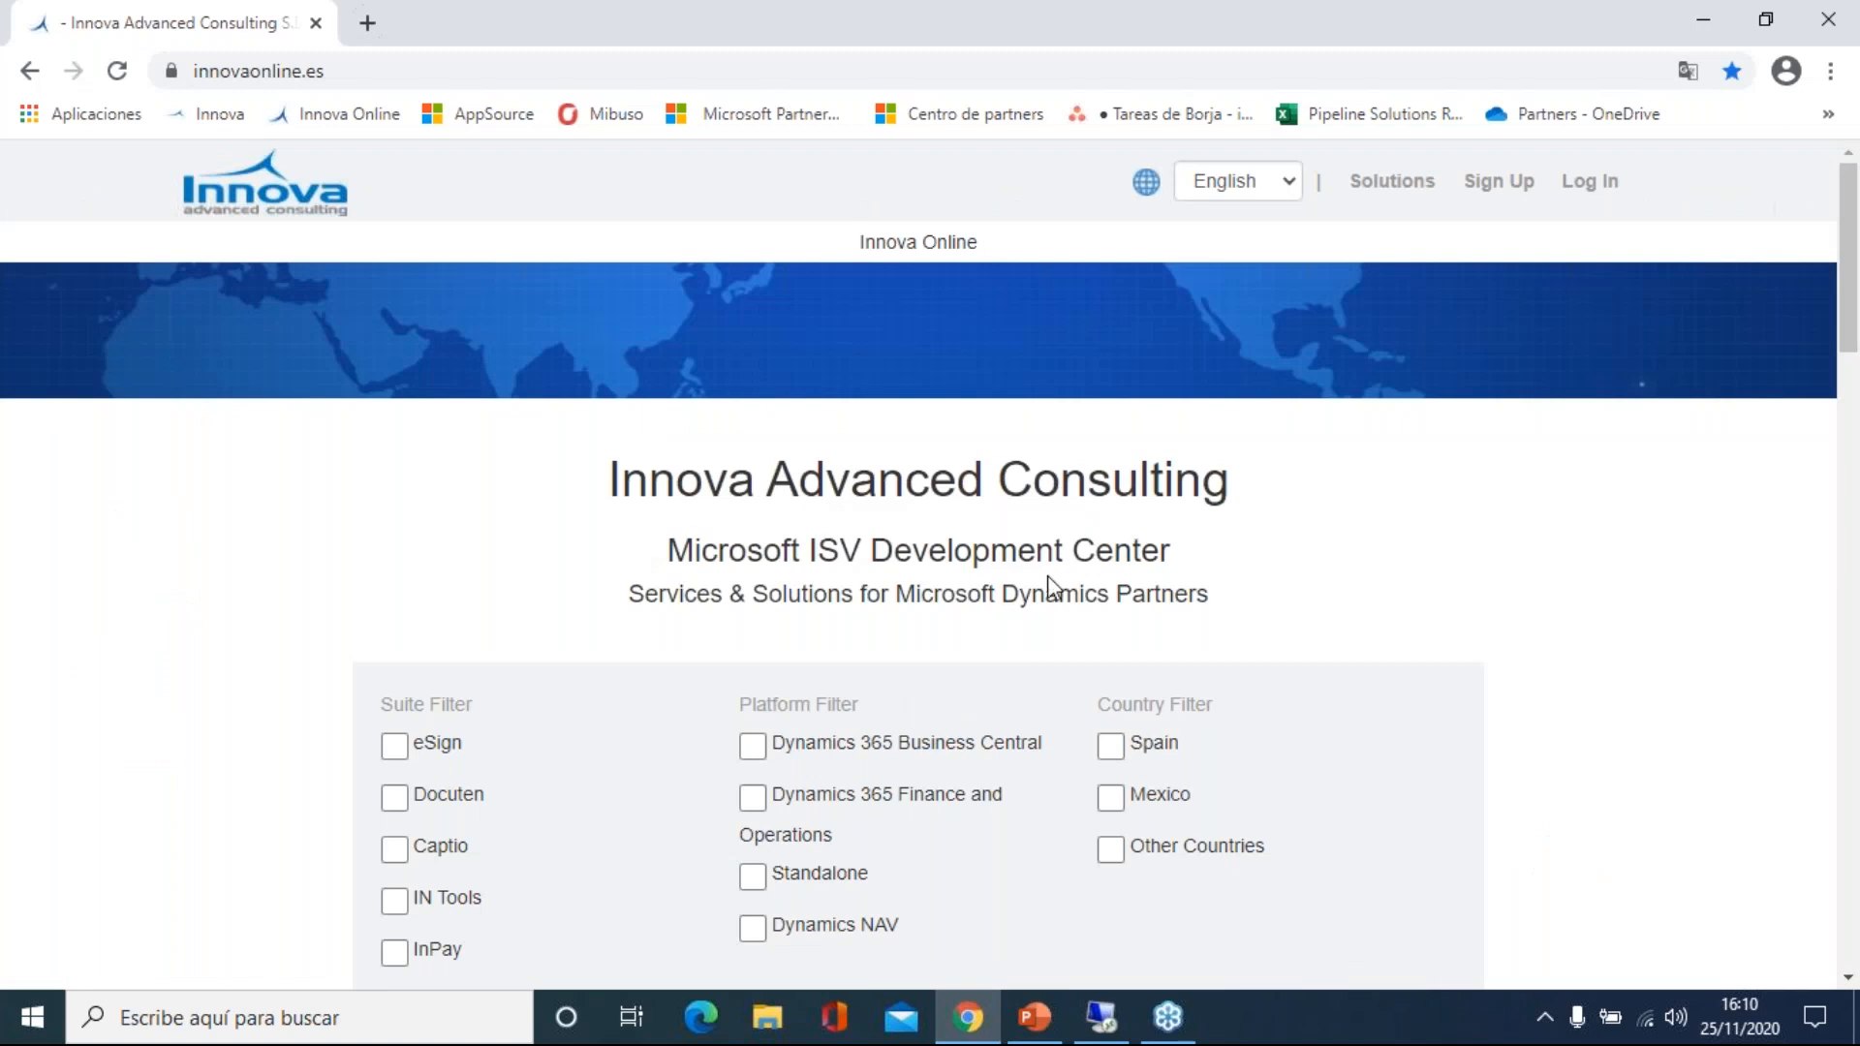
Find IN Data Manager in the solutions catalogue and open its Detail page.
scroll(1049, 575, down, 1)
scroll(906, 623, down, 4)
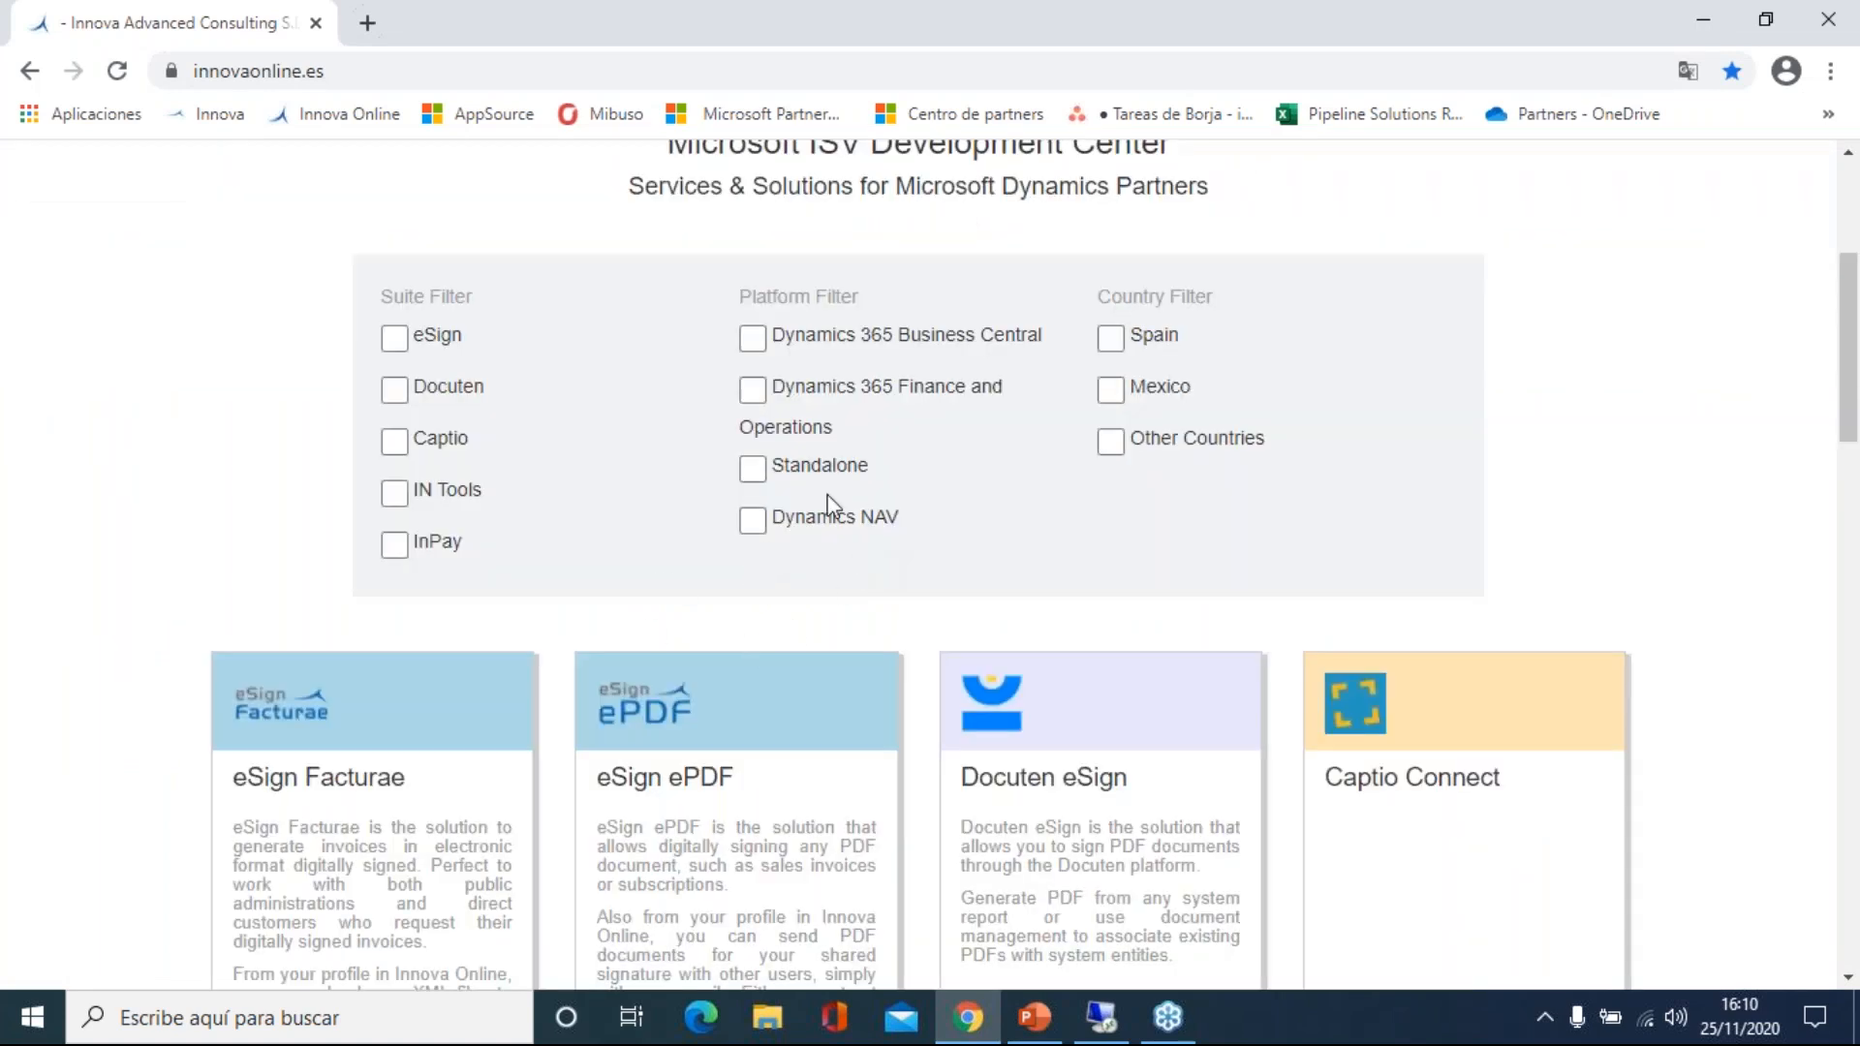
scroll(680, 507, down, 4)
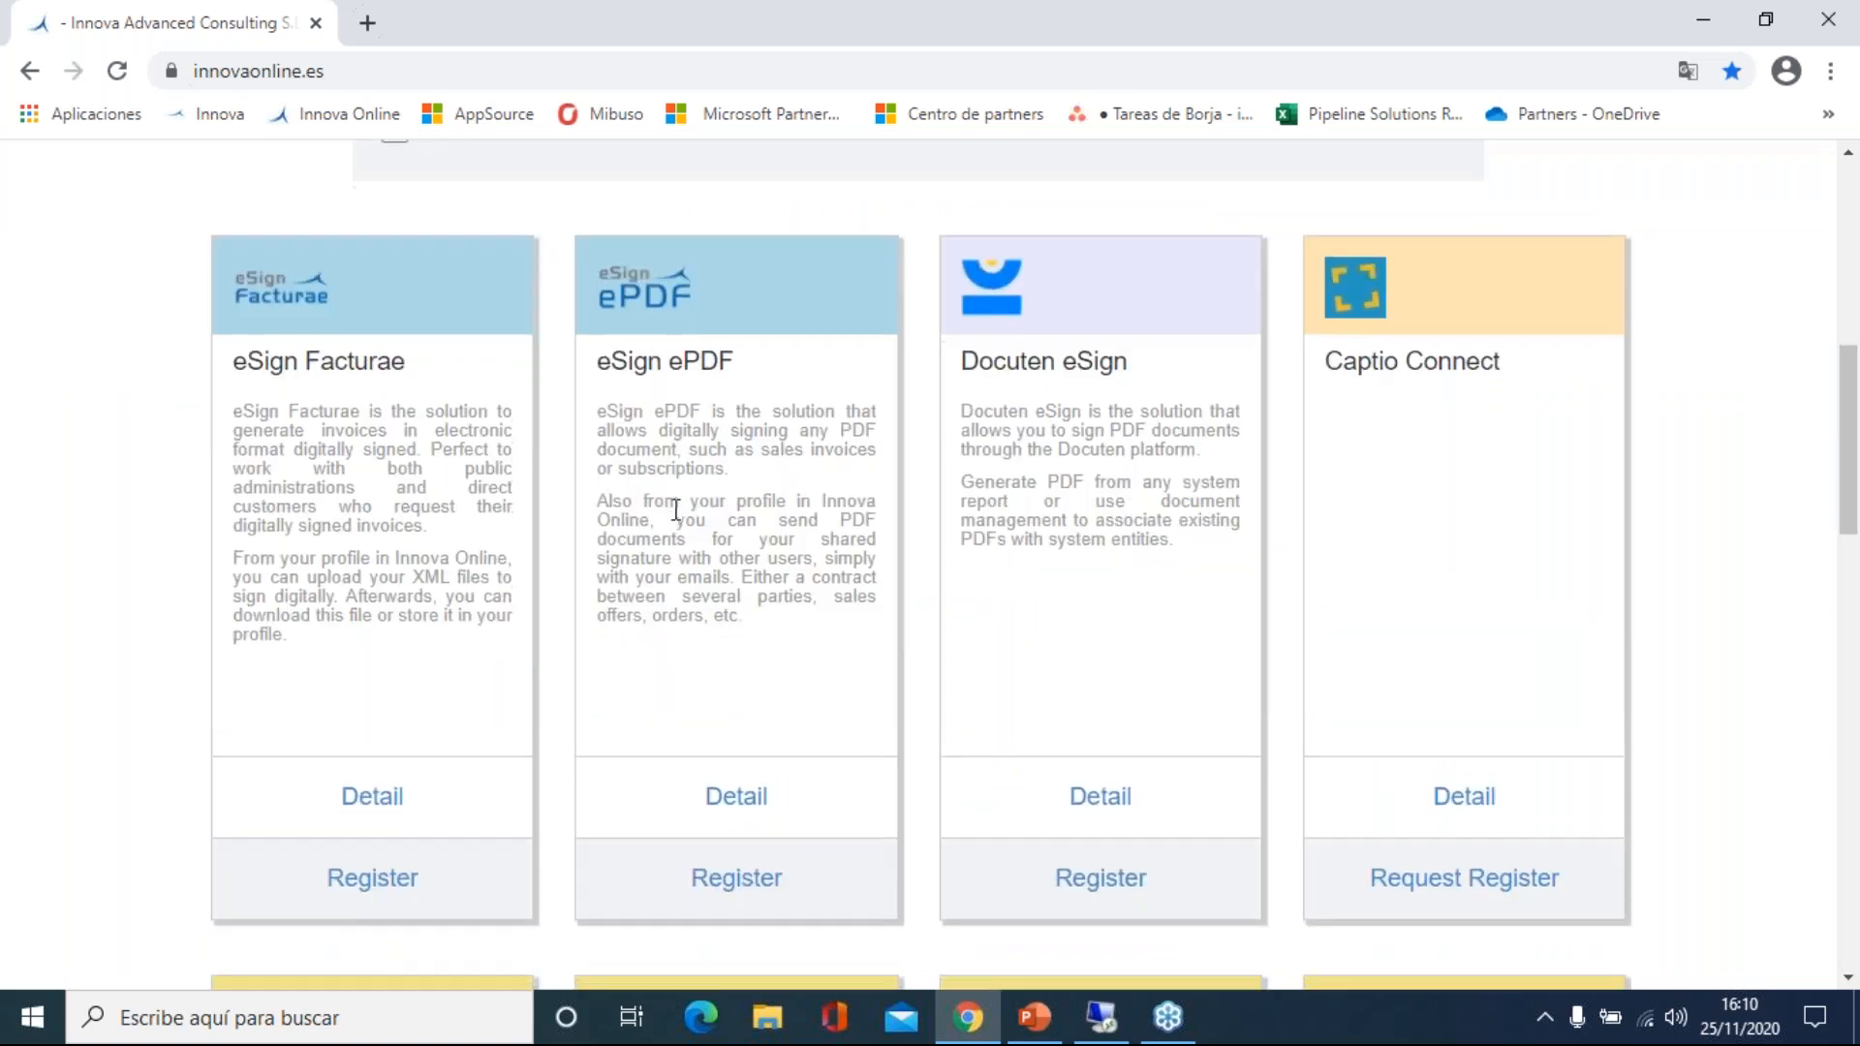
scroll(676, 509, down, 8)
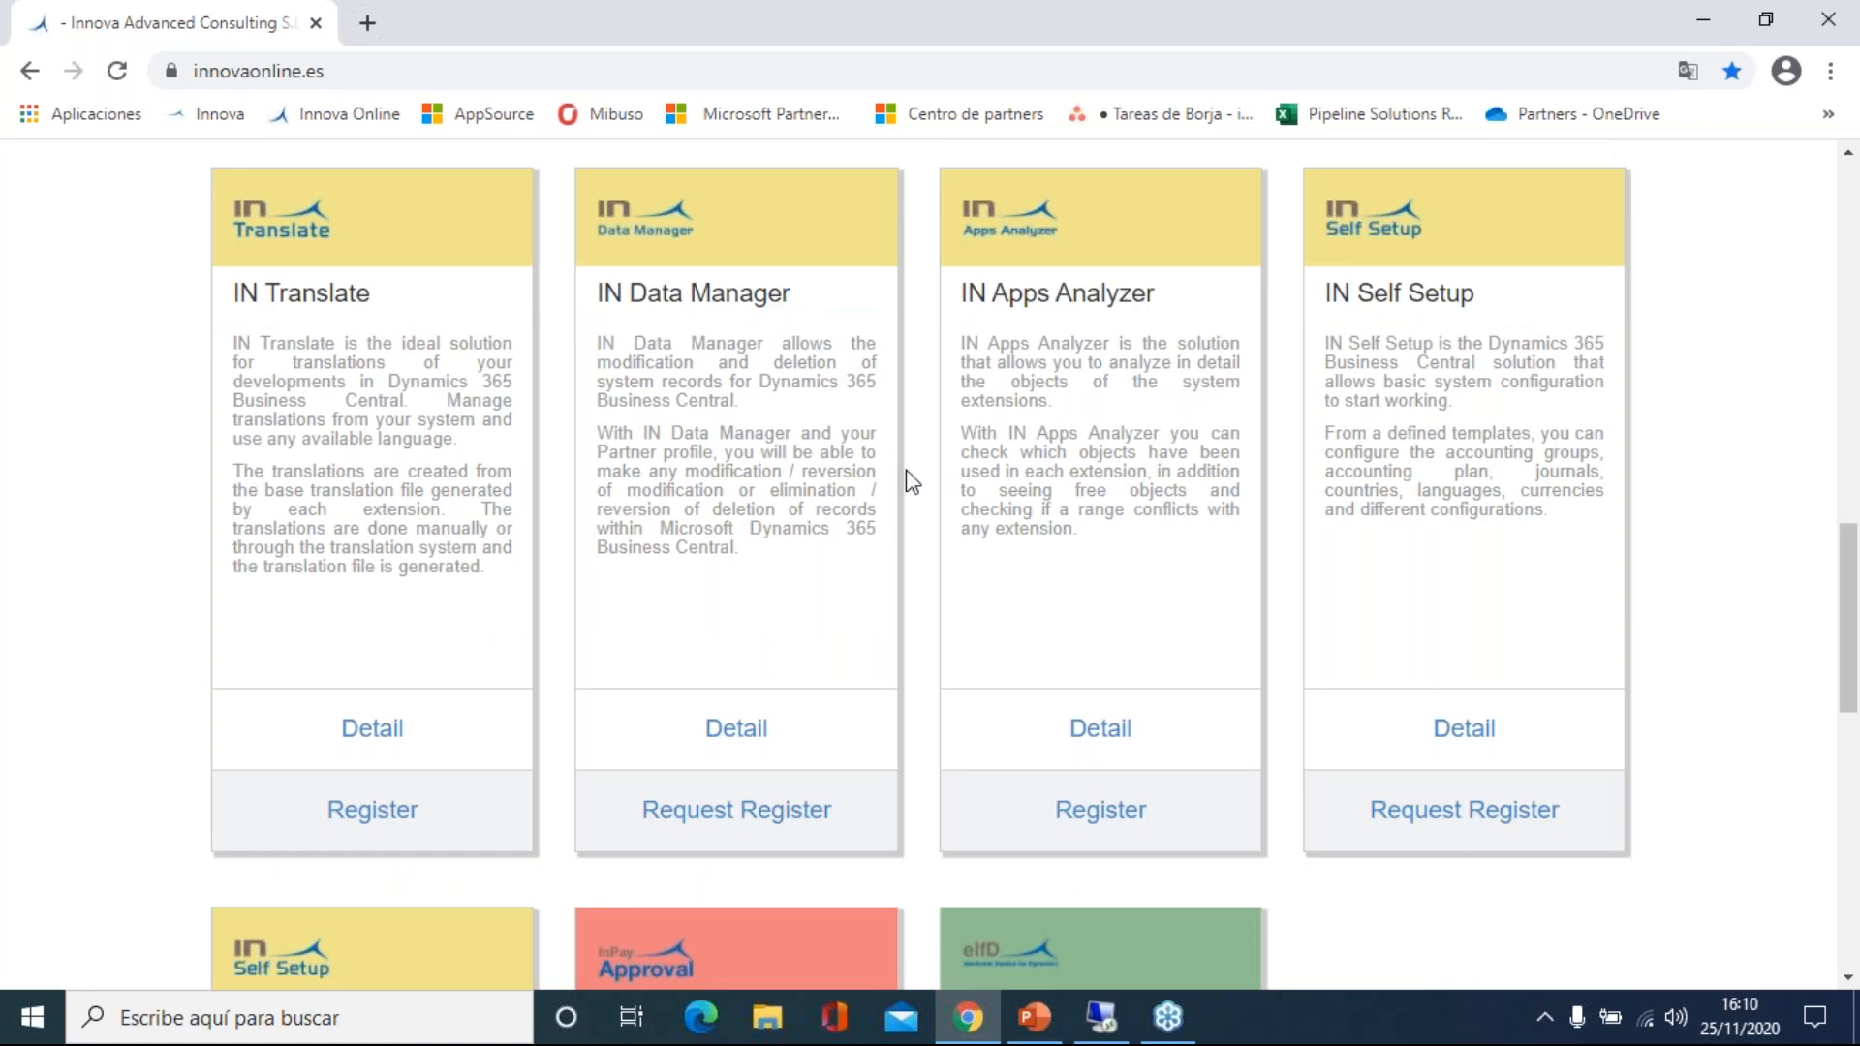
scroll(911, 482, up, 8)
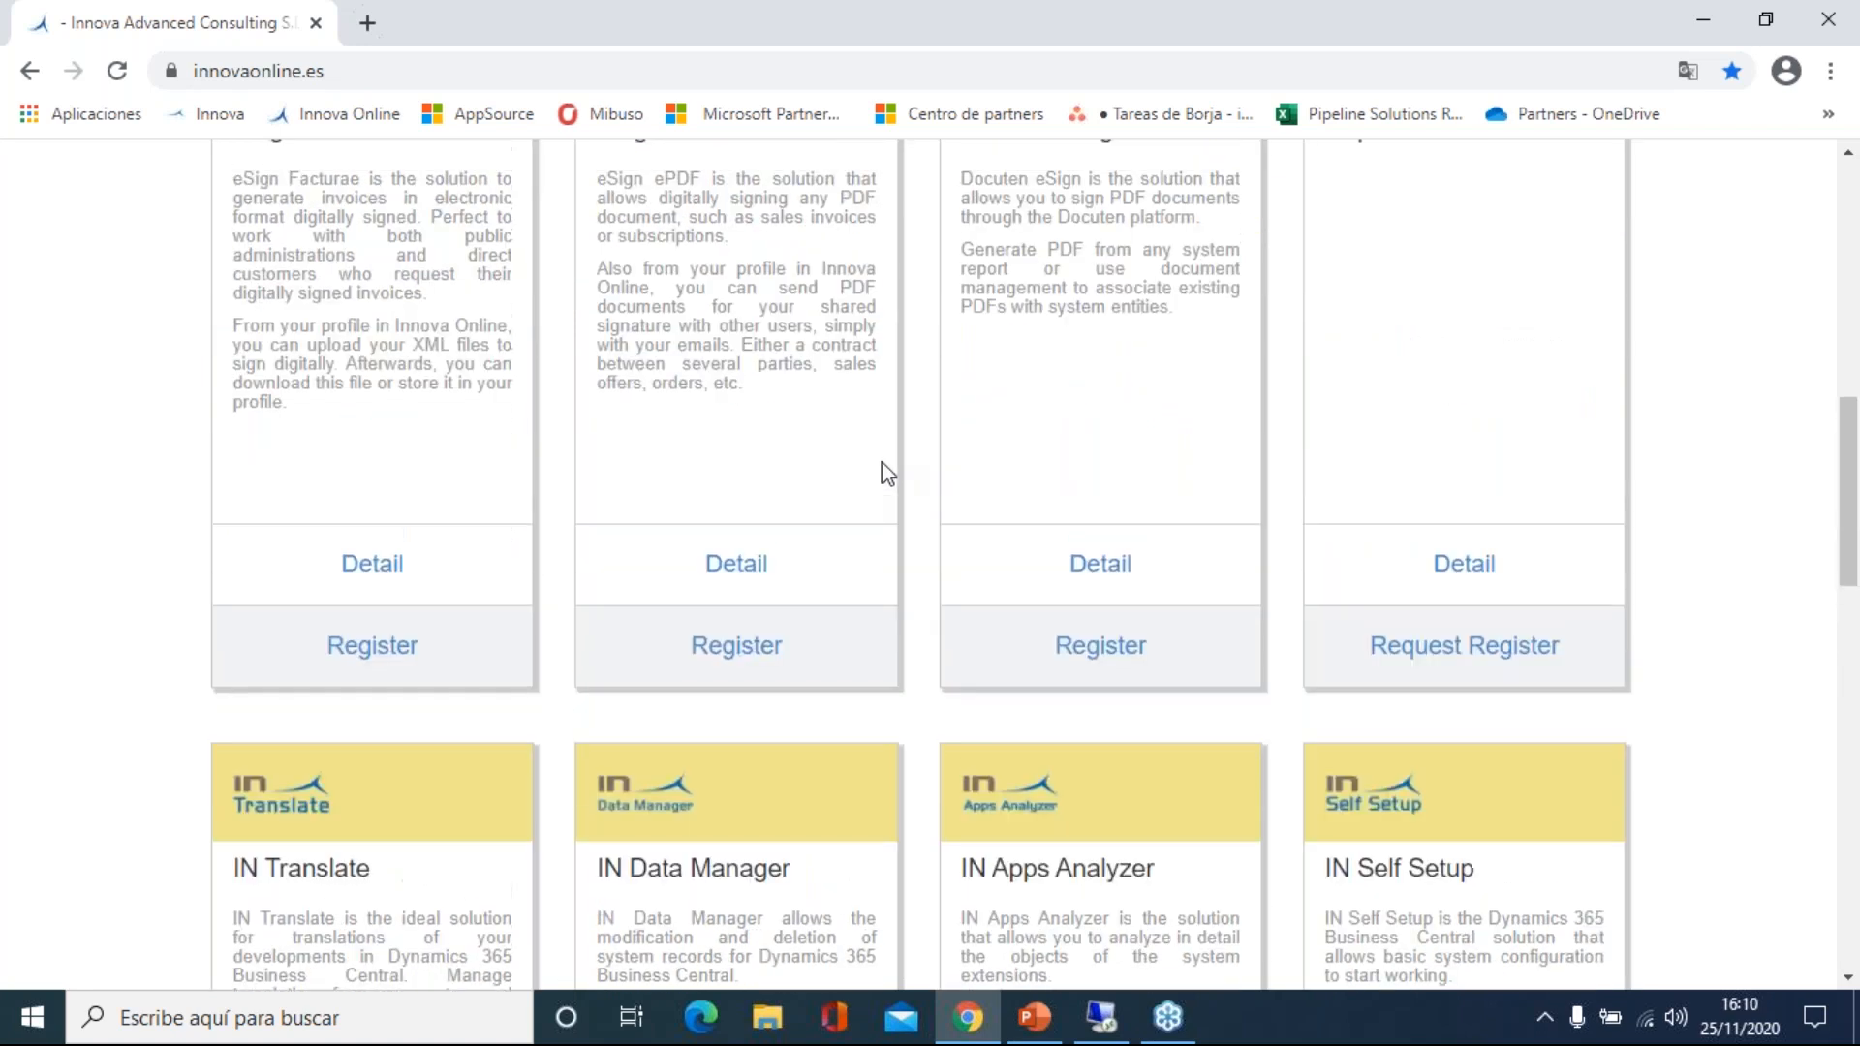
scroll(882, 462, down, 6)
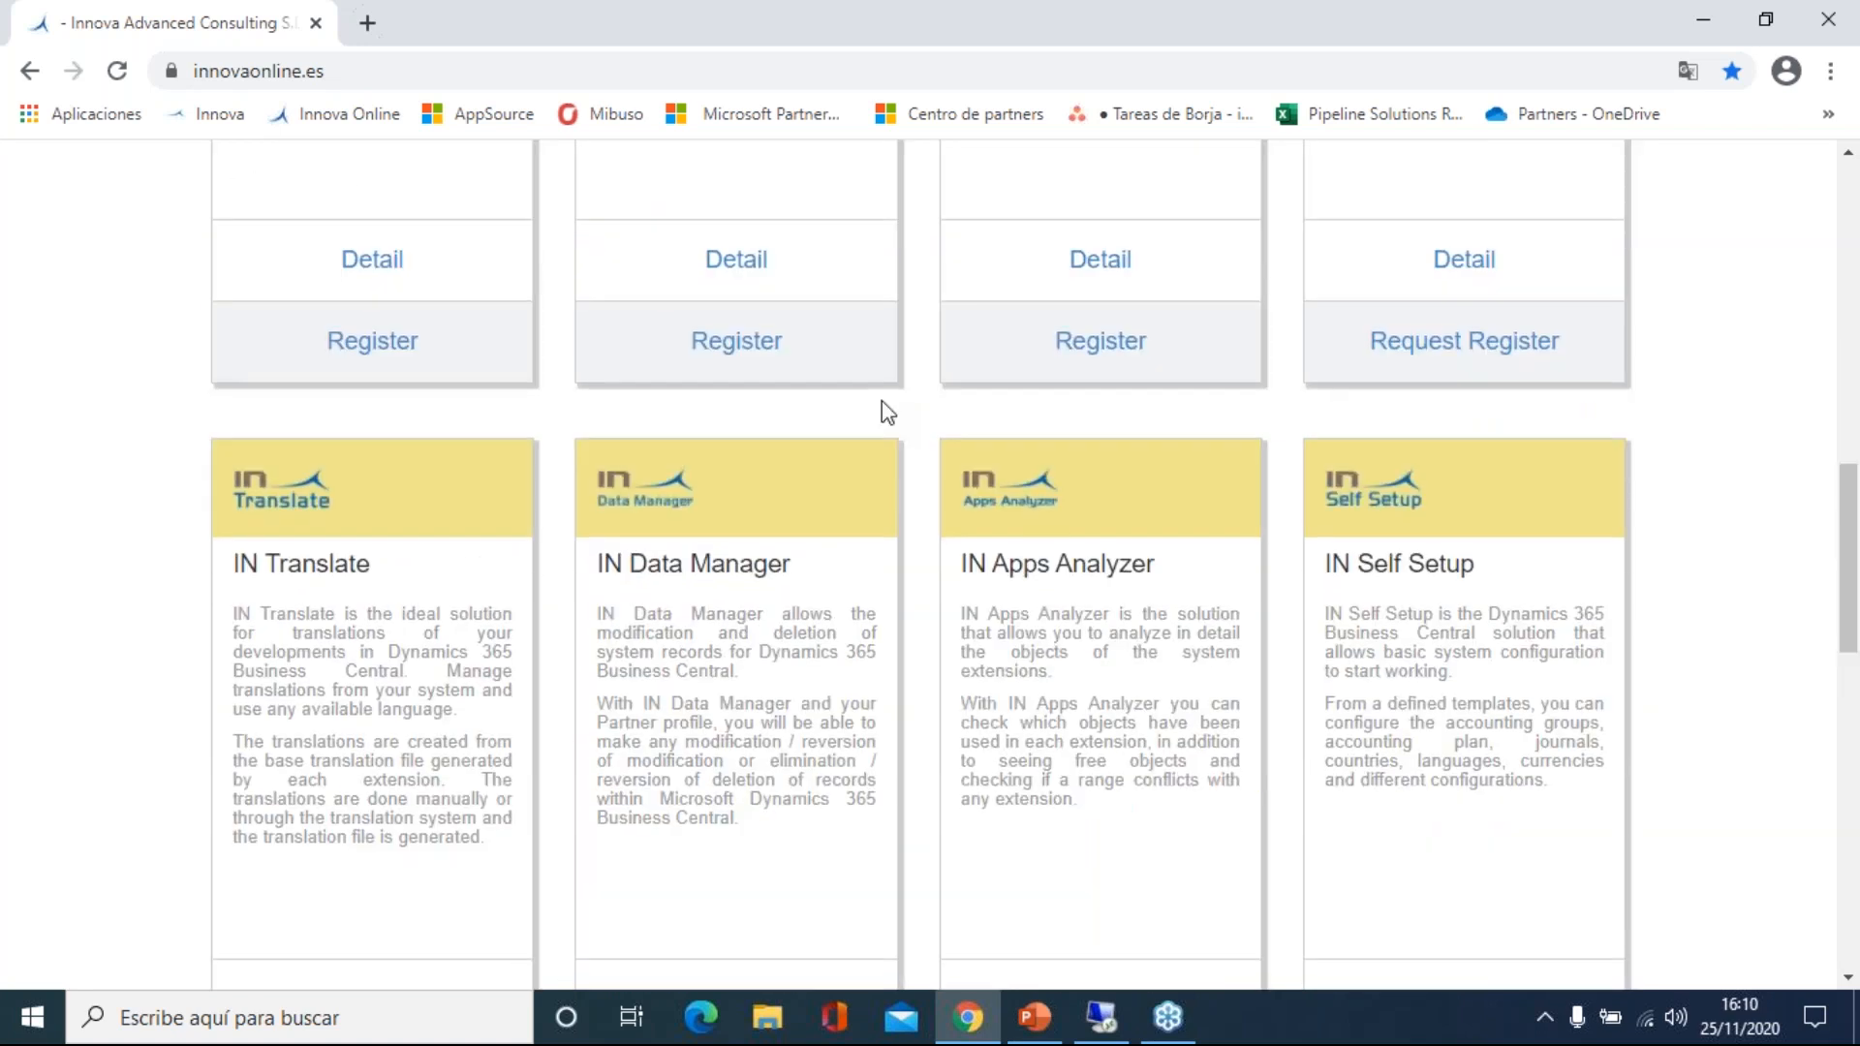
scroll(887, 412, down, 4)
click(737, 592)
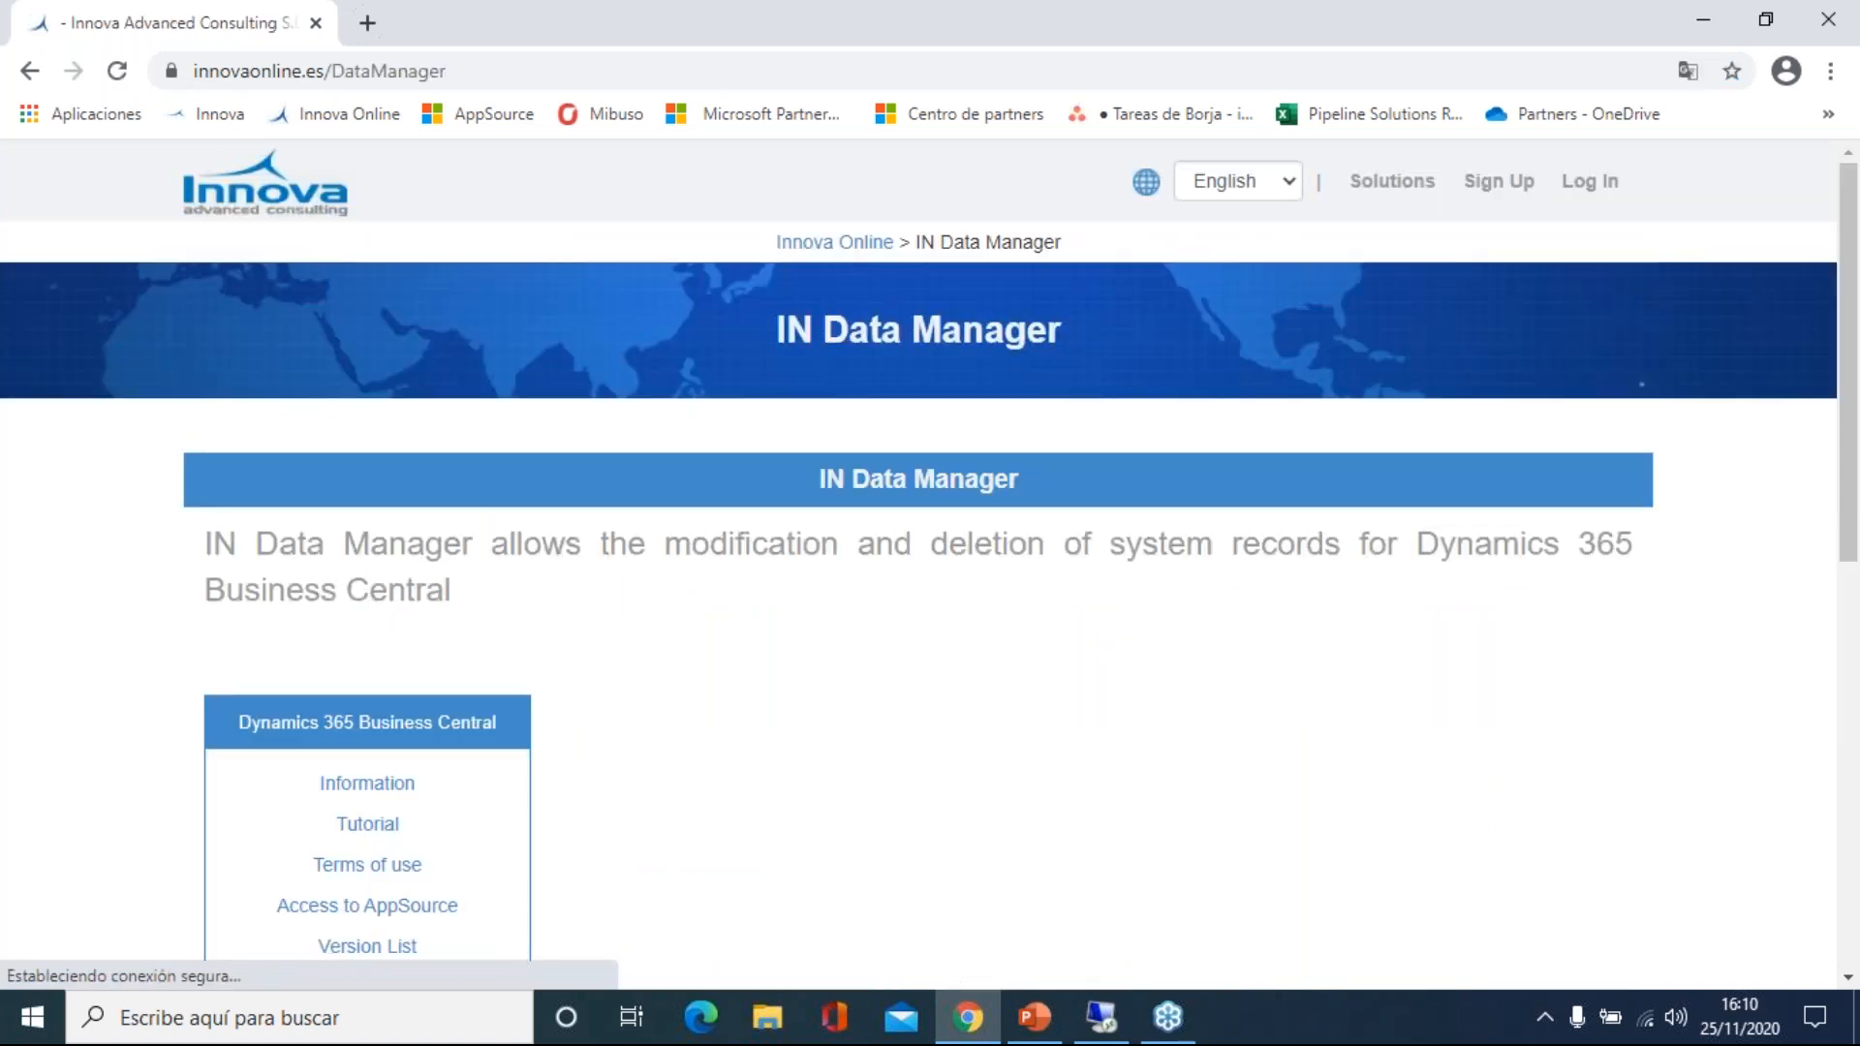
Browse the IN Data Manager plans, then go to the Log In page.
scroll(918, 565, down, 3)
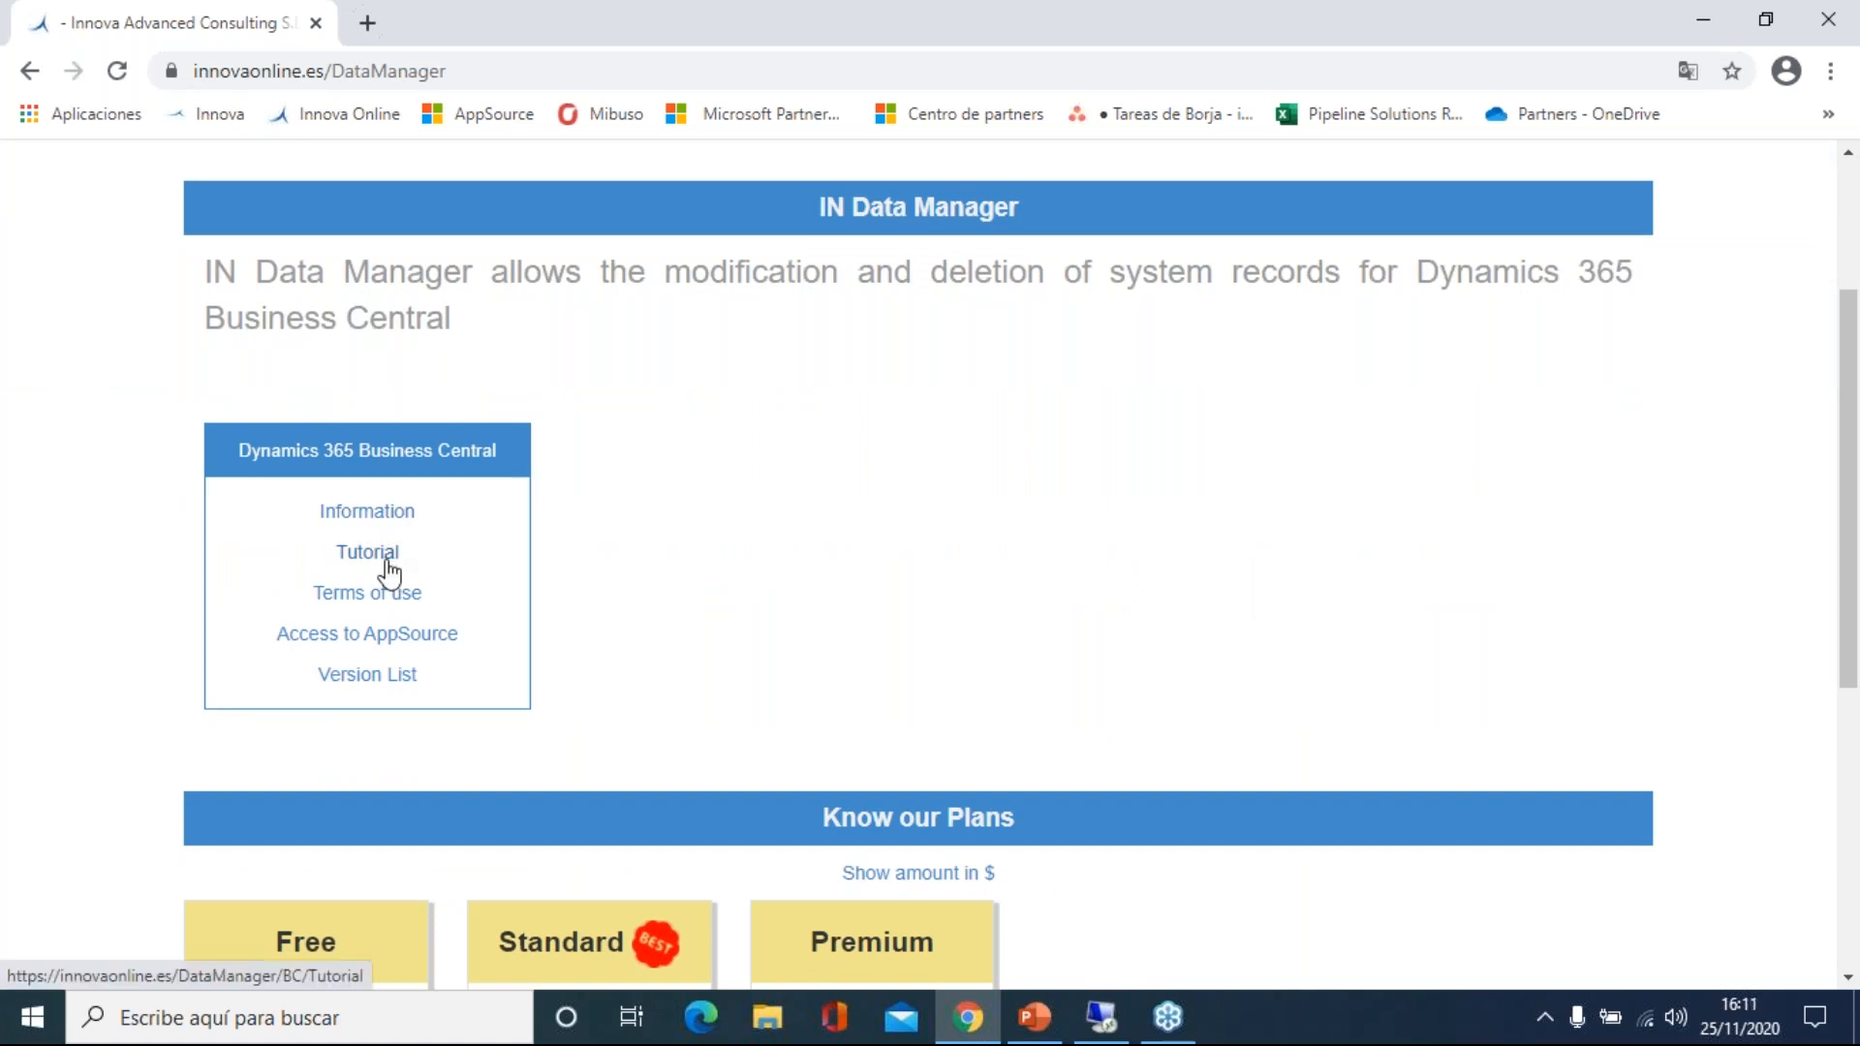
scroll(608, 552, down, 3)
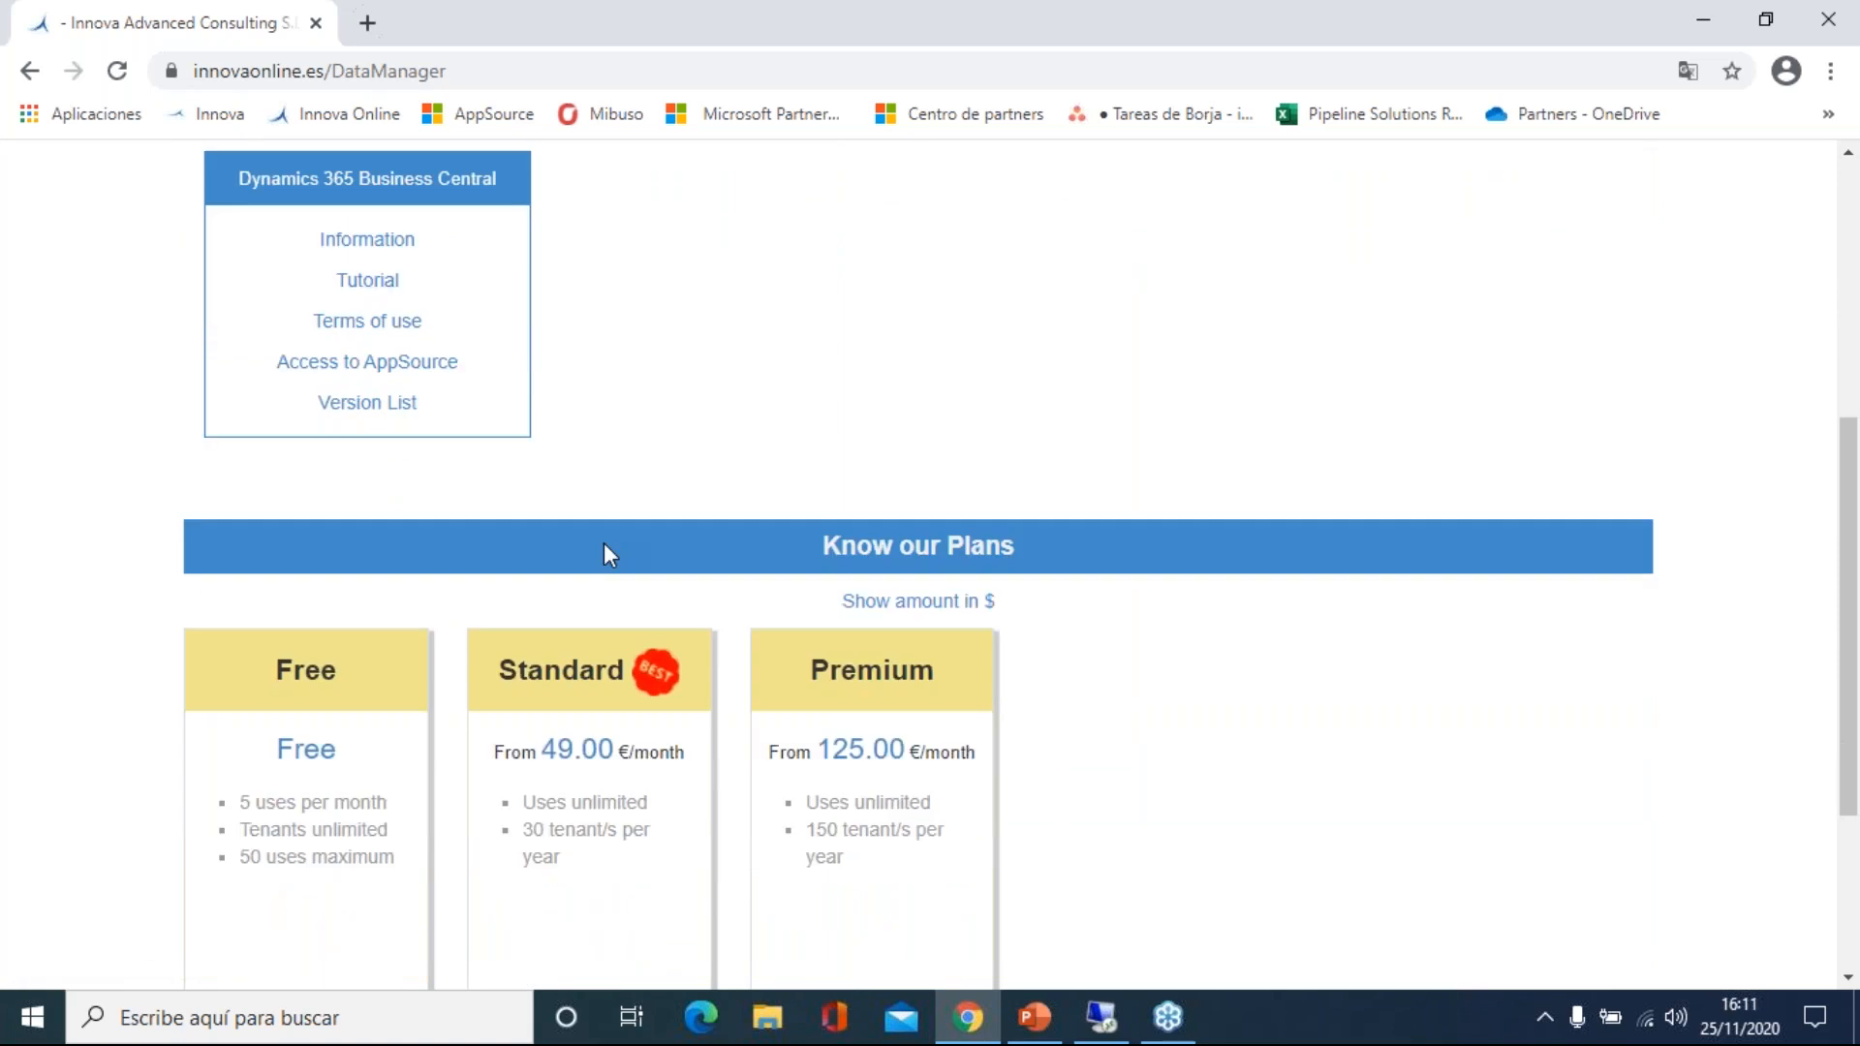
scroll(659, 531, up, 6)
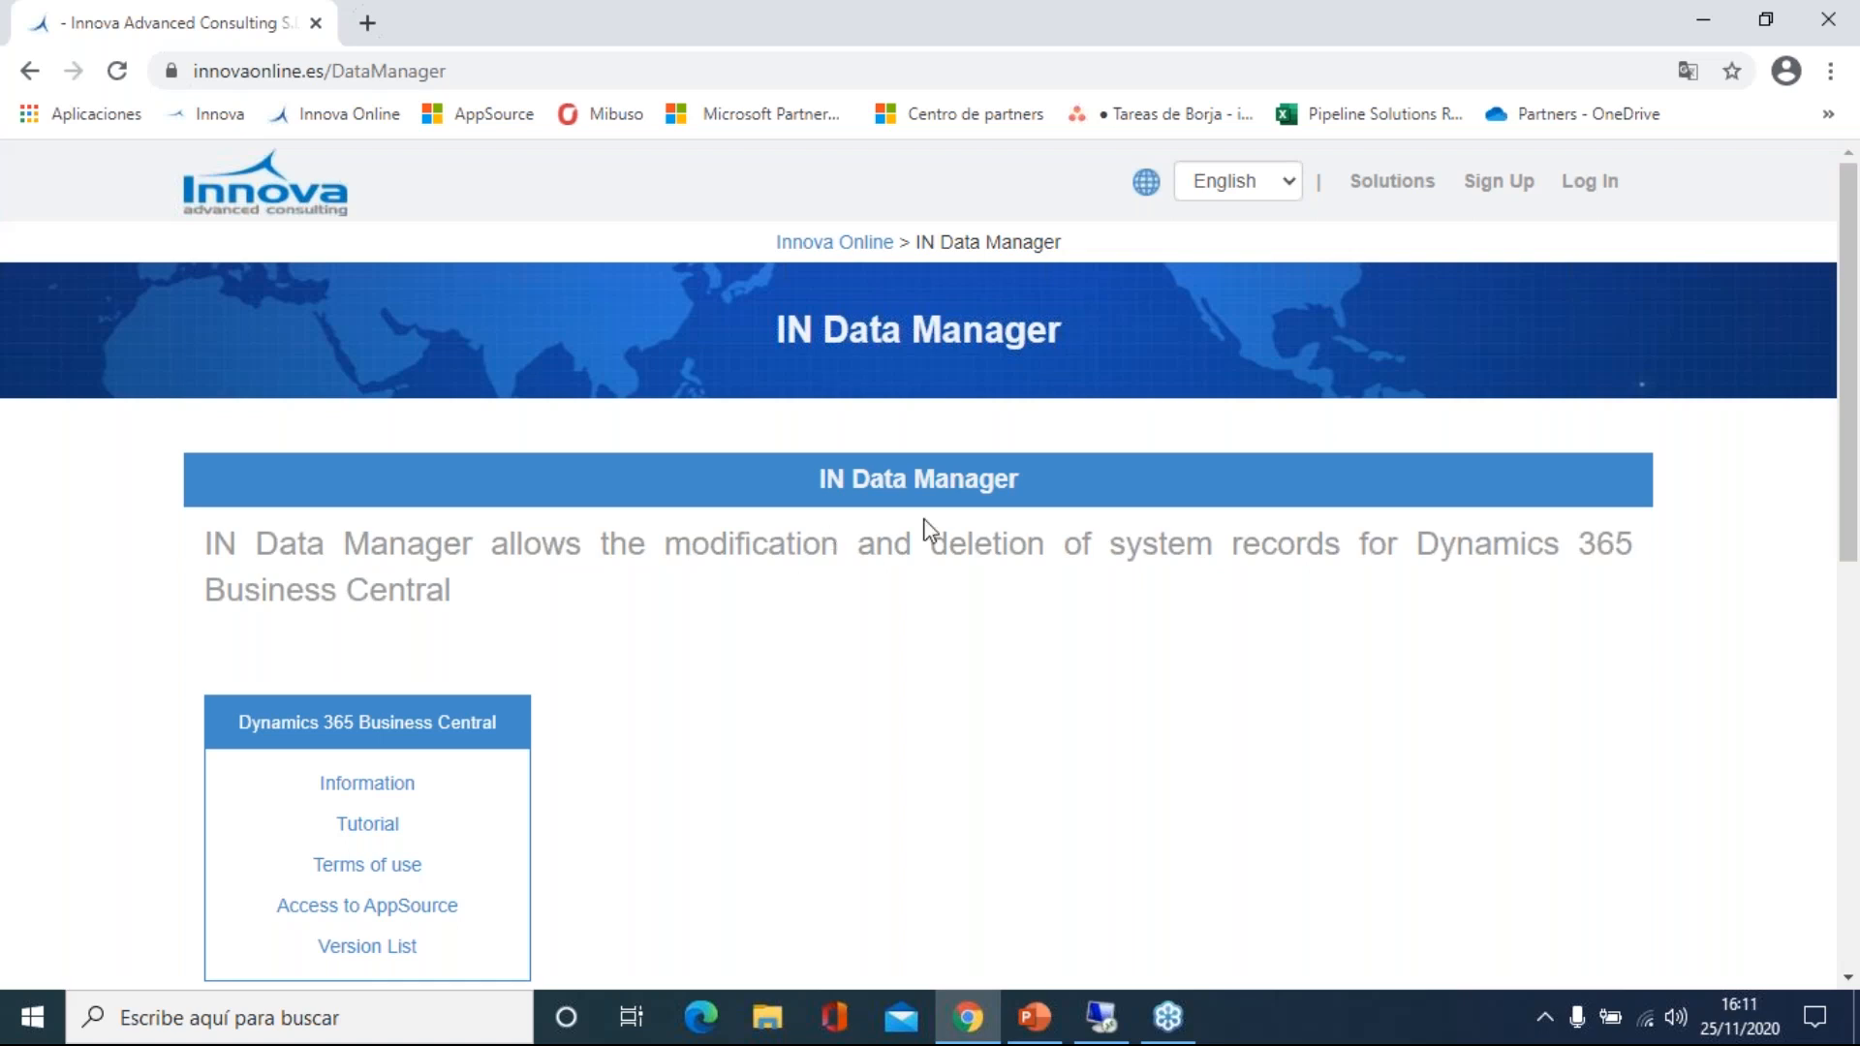
click(1587, 182)
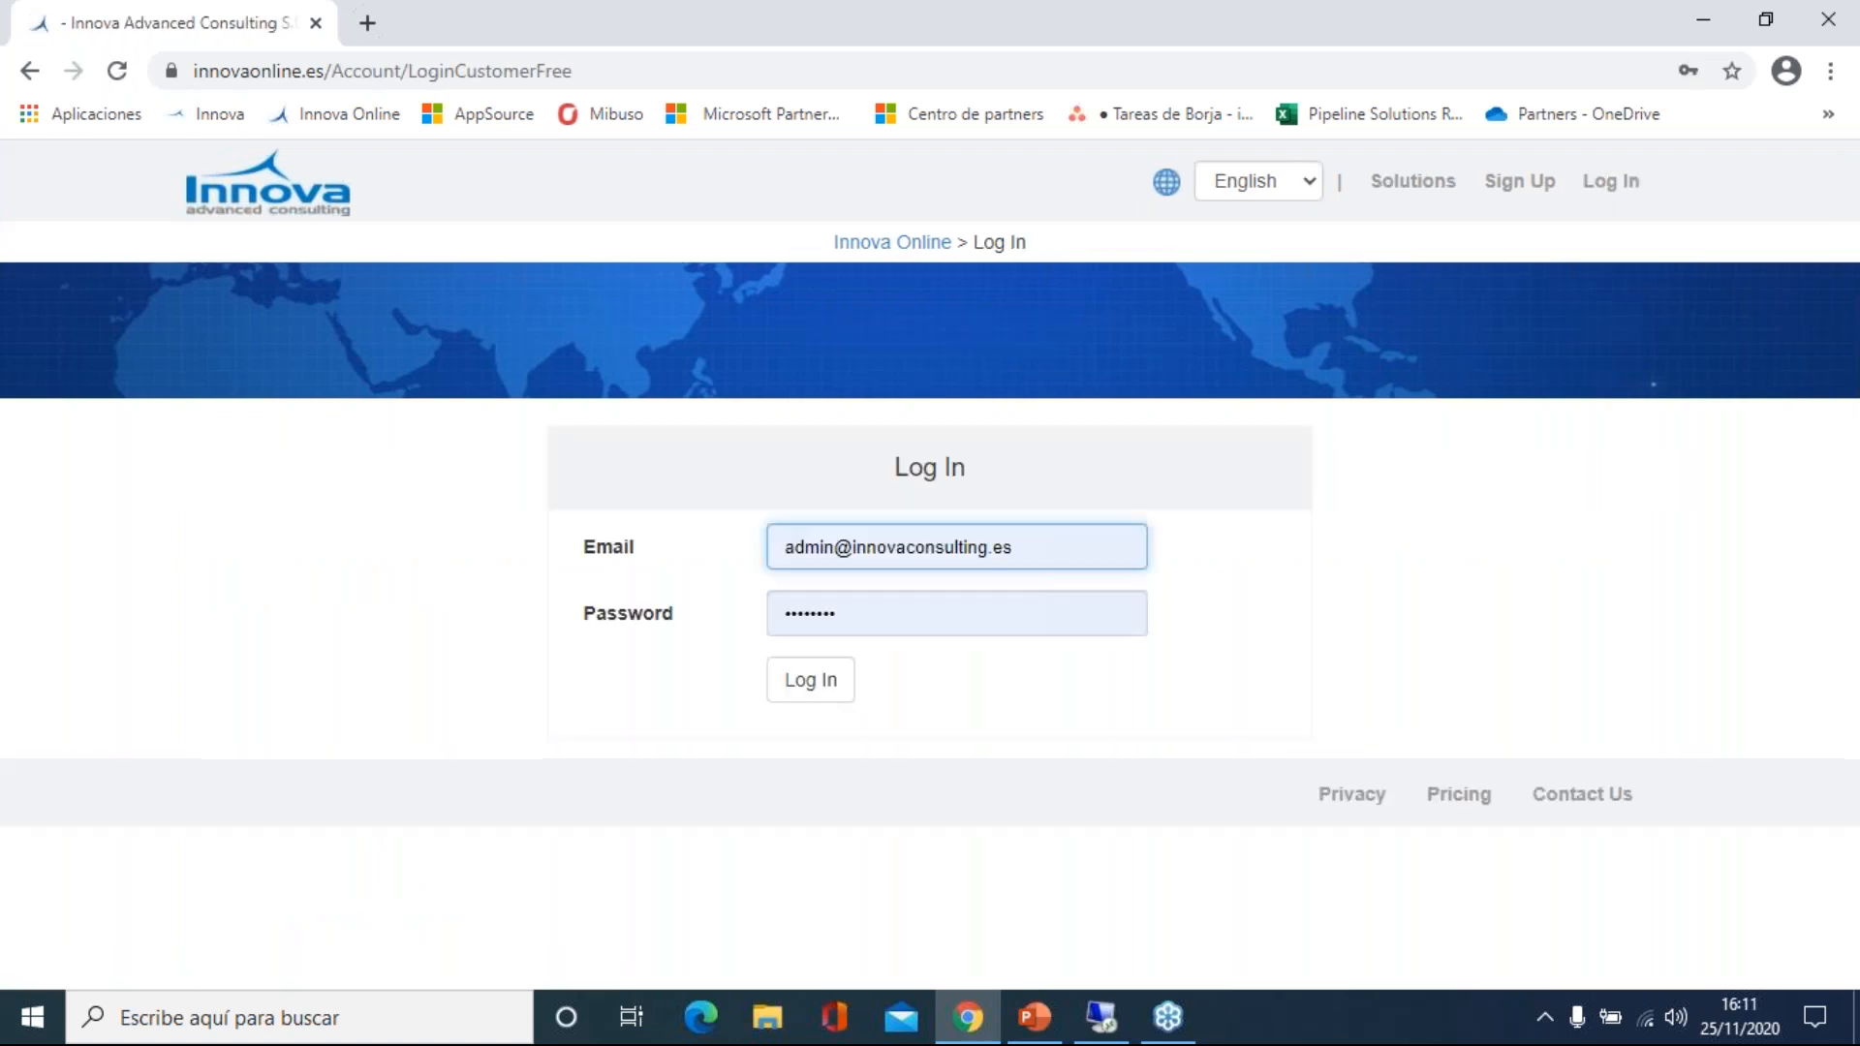
Sign in with the partner account's email and password to reach the Home page.
double_click(819, 549)
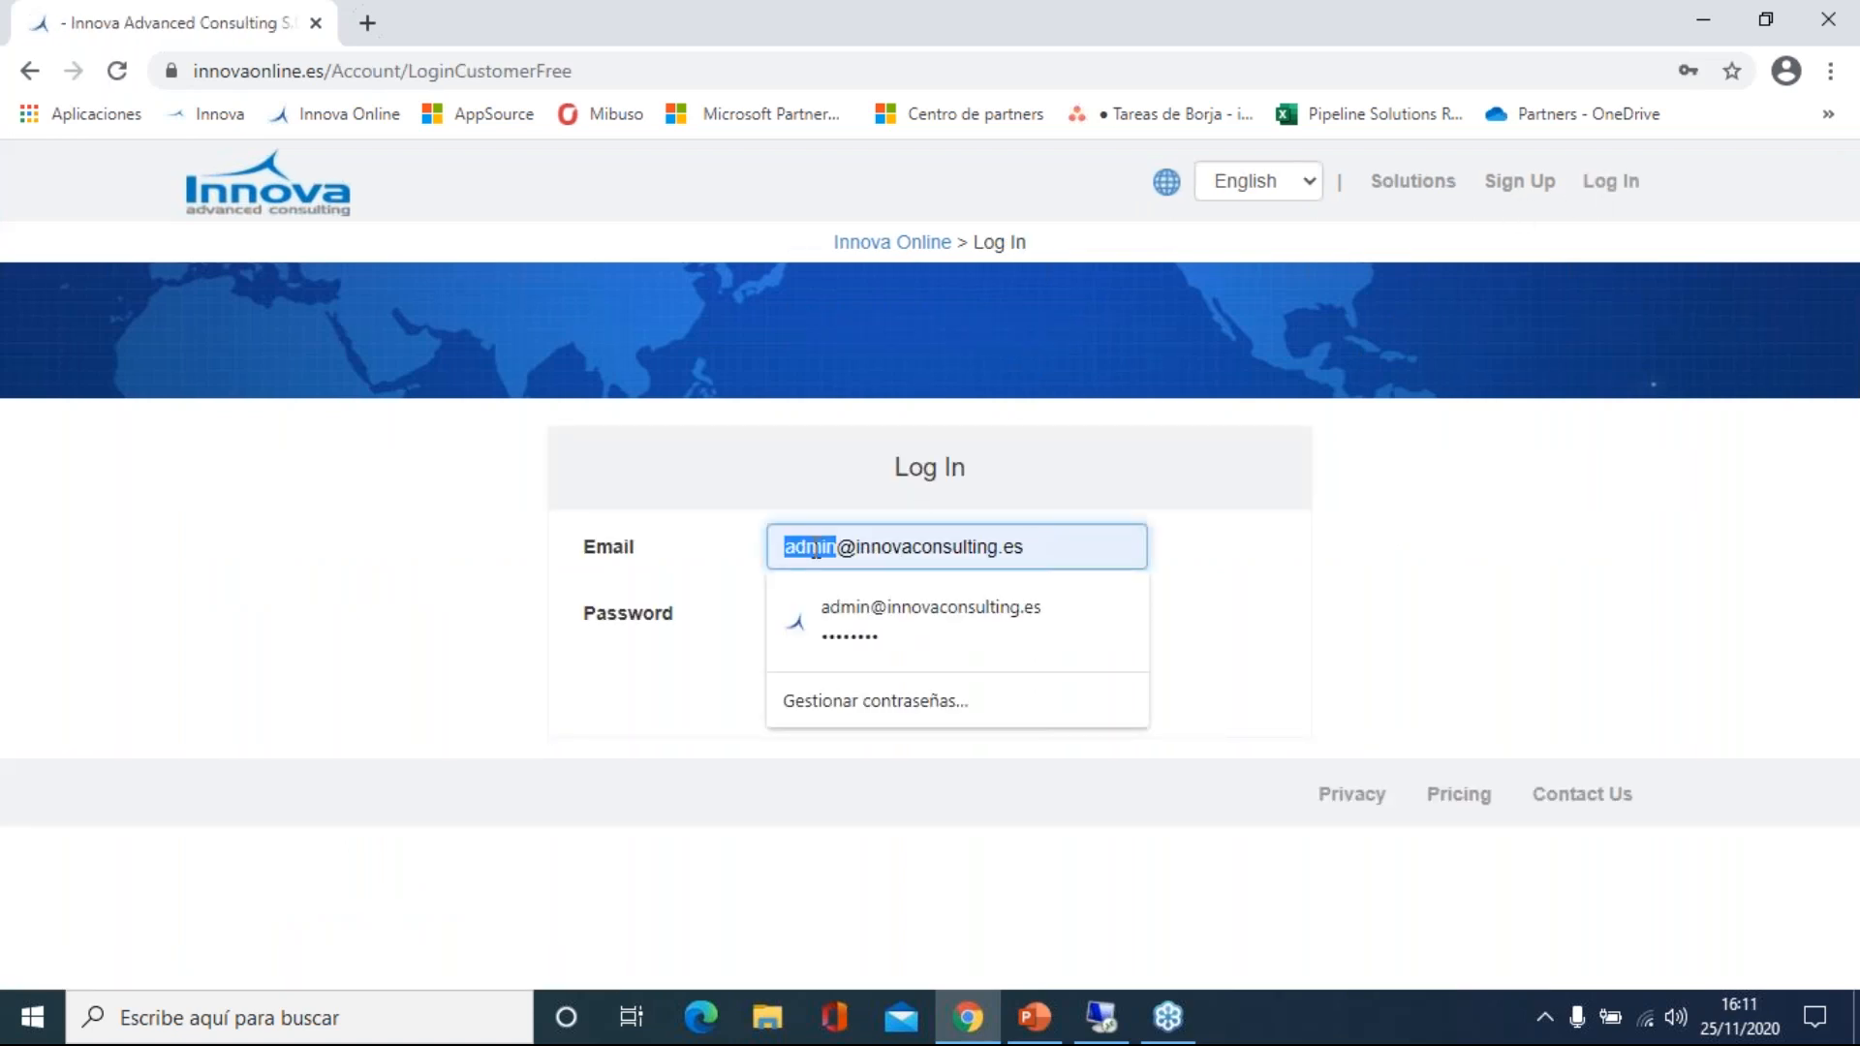
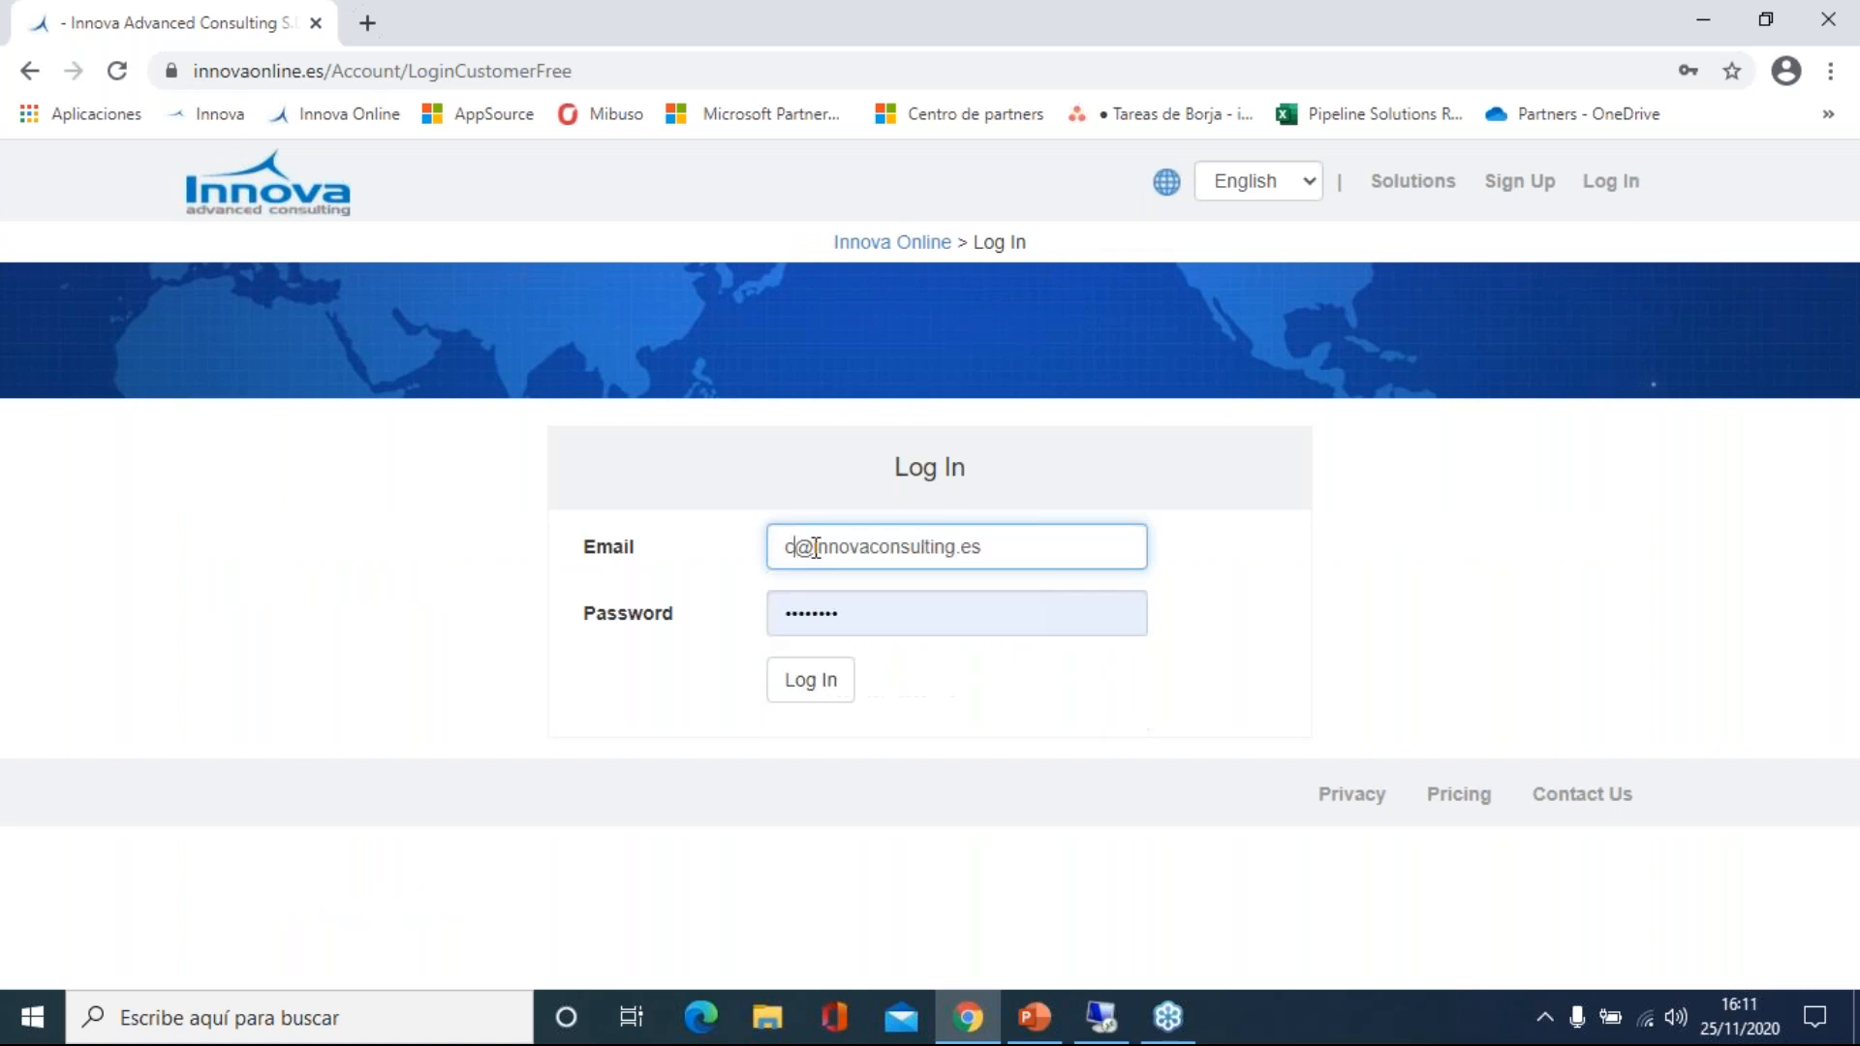
key(Tab)
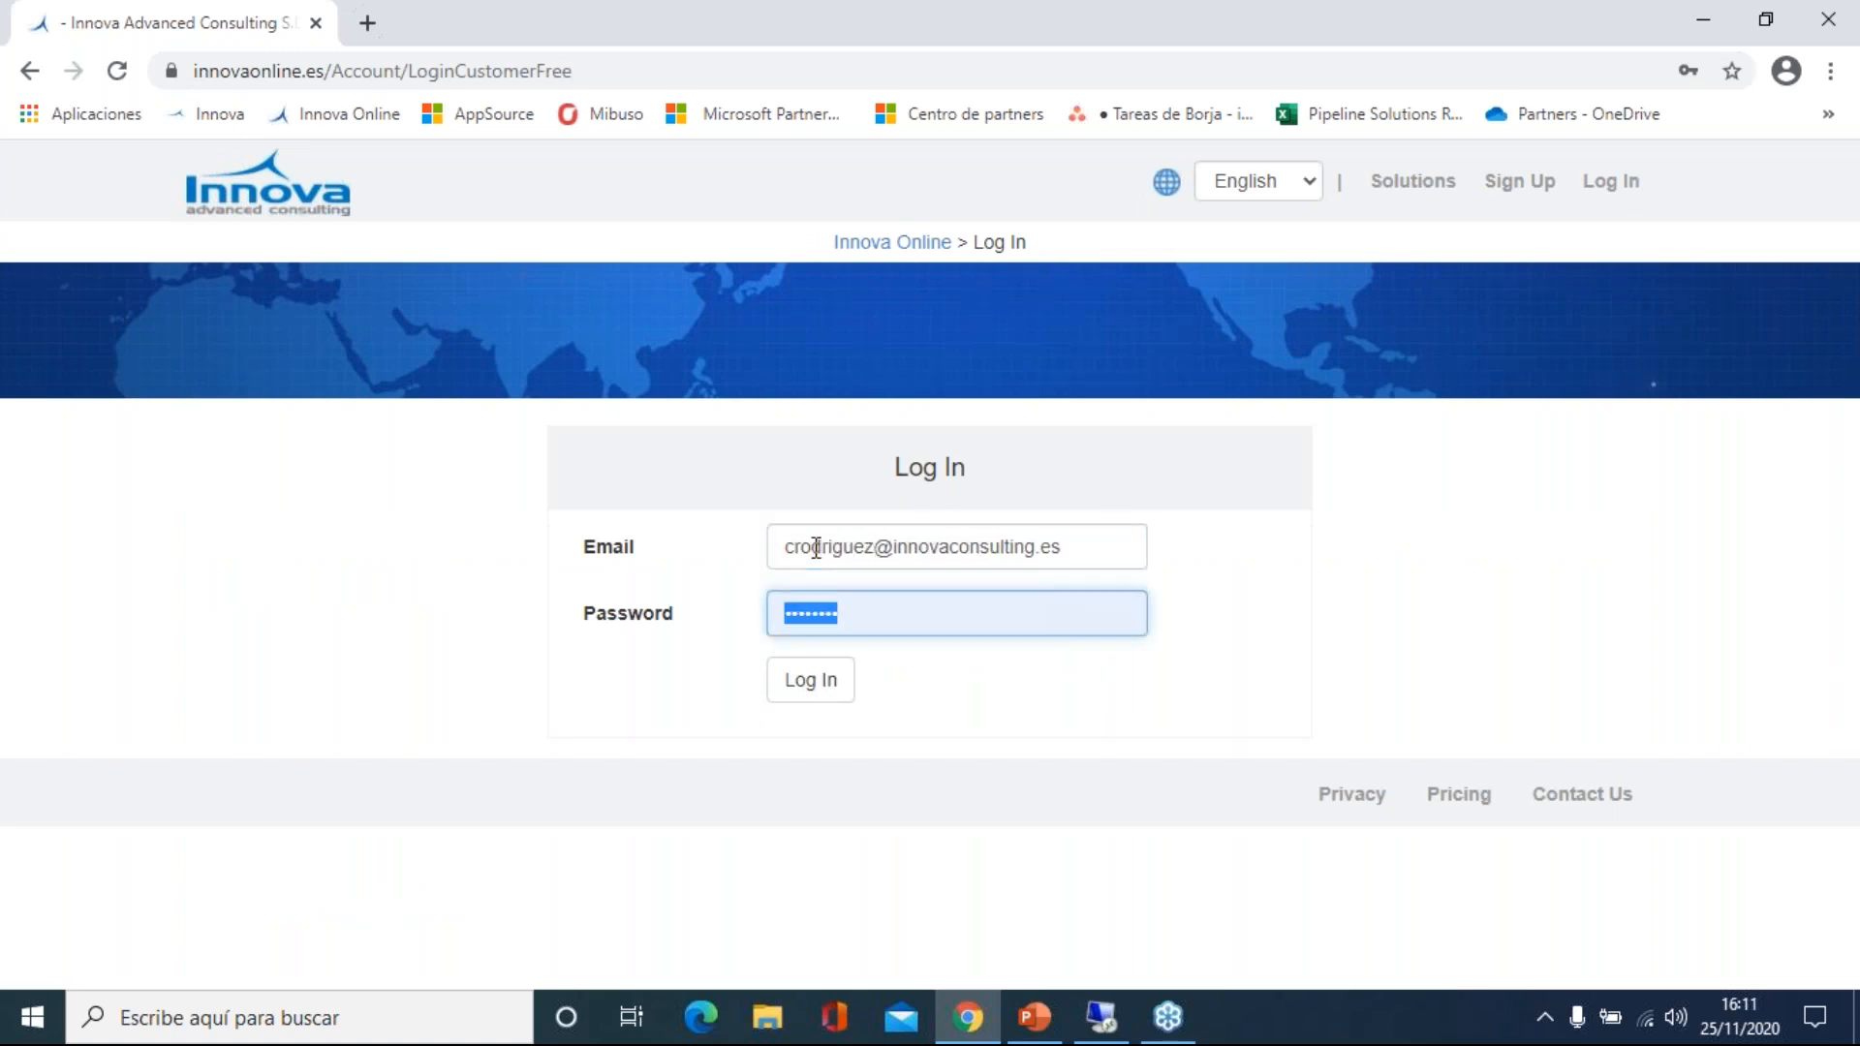
text(••••••••)
key(Return)
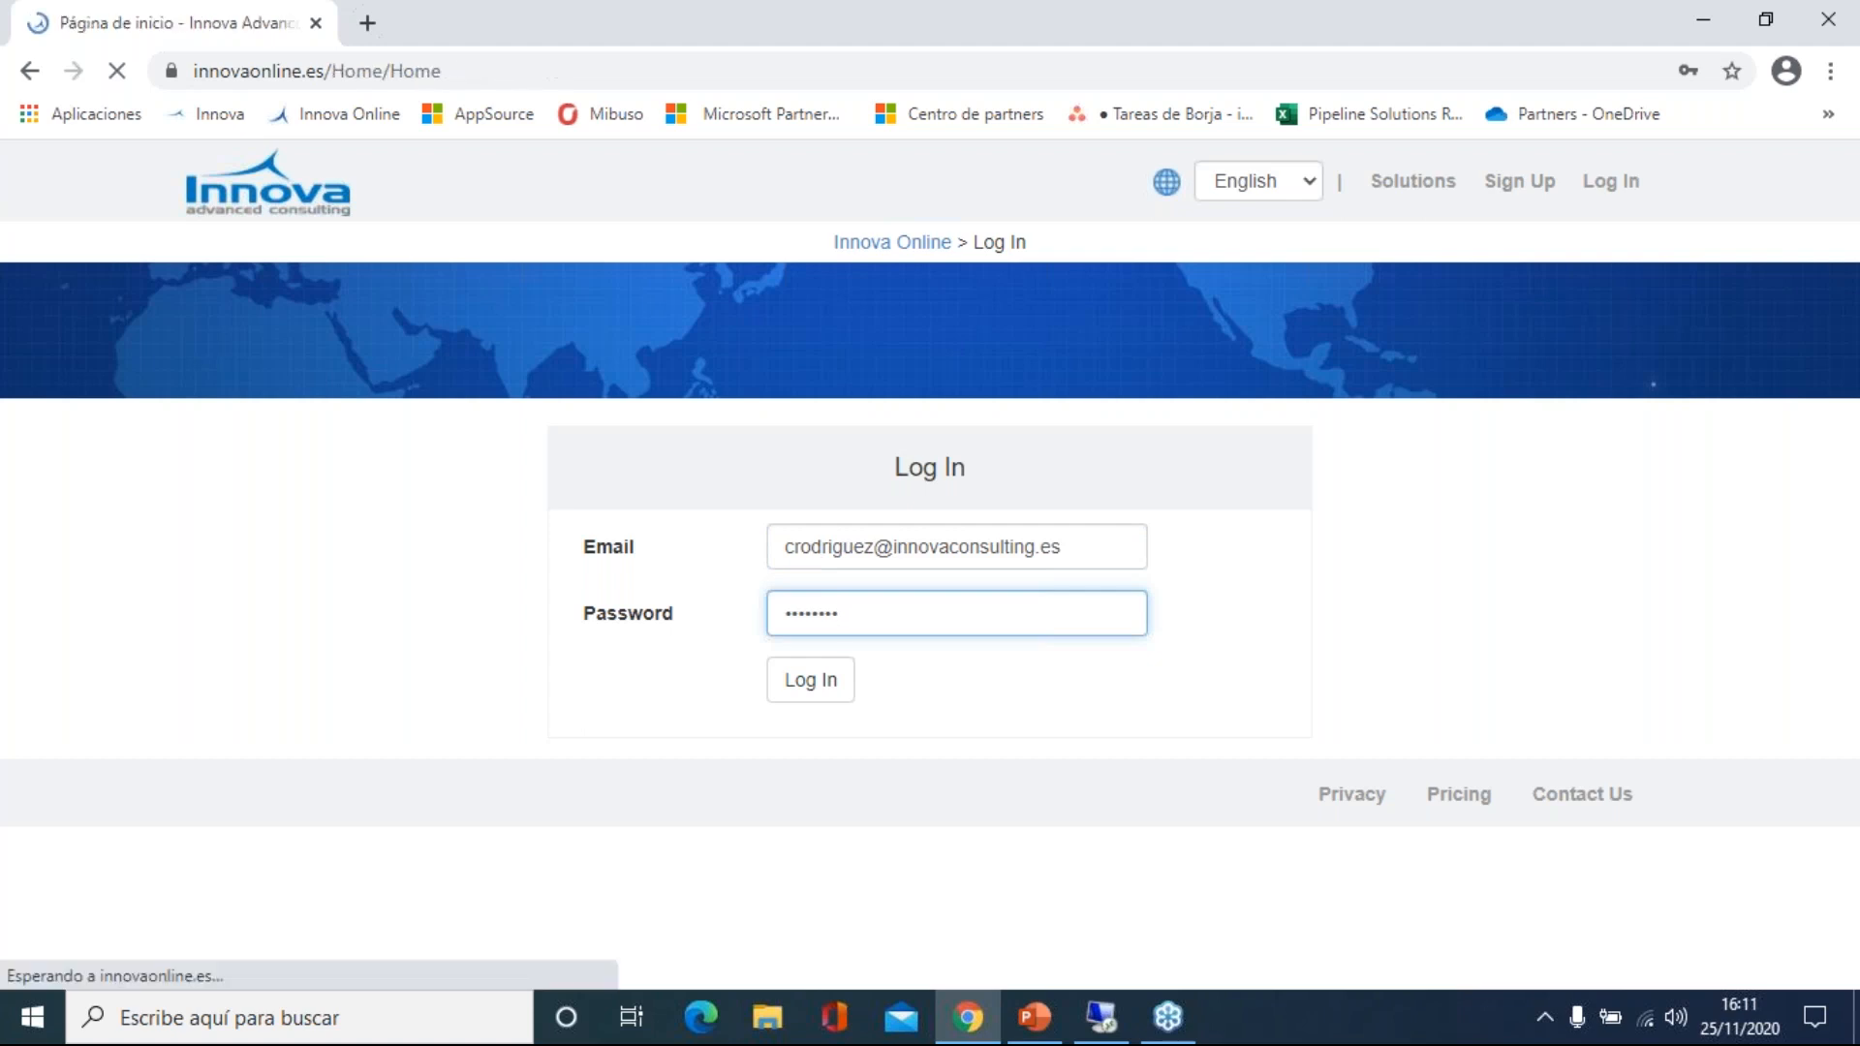
drag(770, 563, 740, 564)
click(770, 564)
Select the full Identificador customer id value on the Home page.
click(549, 575)
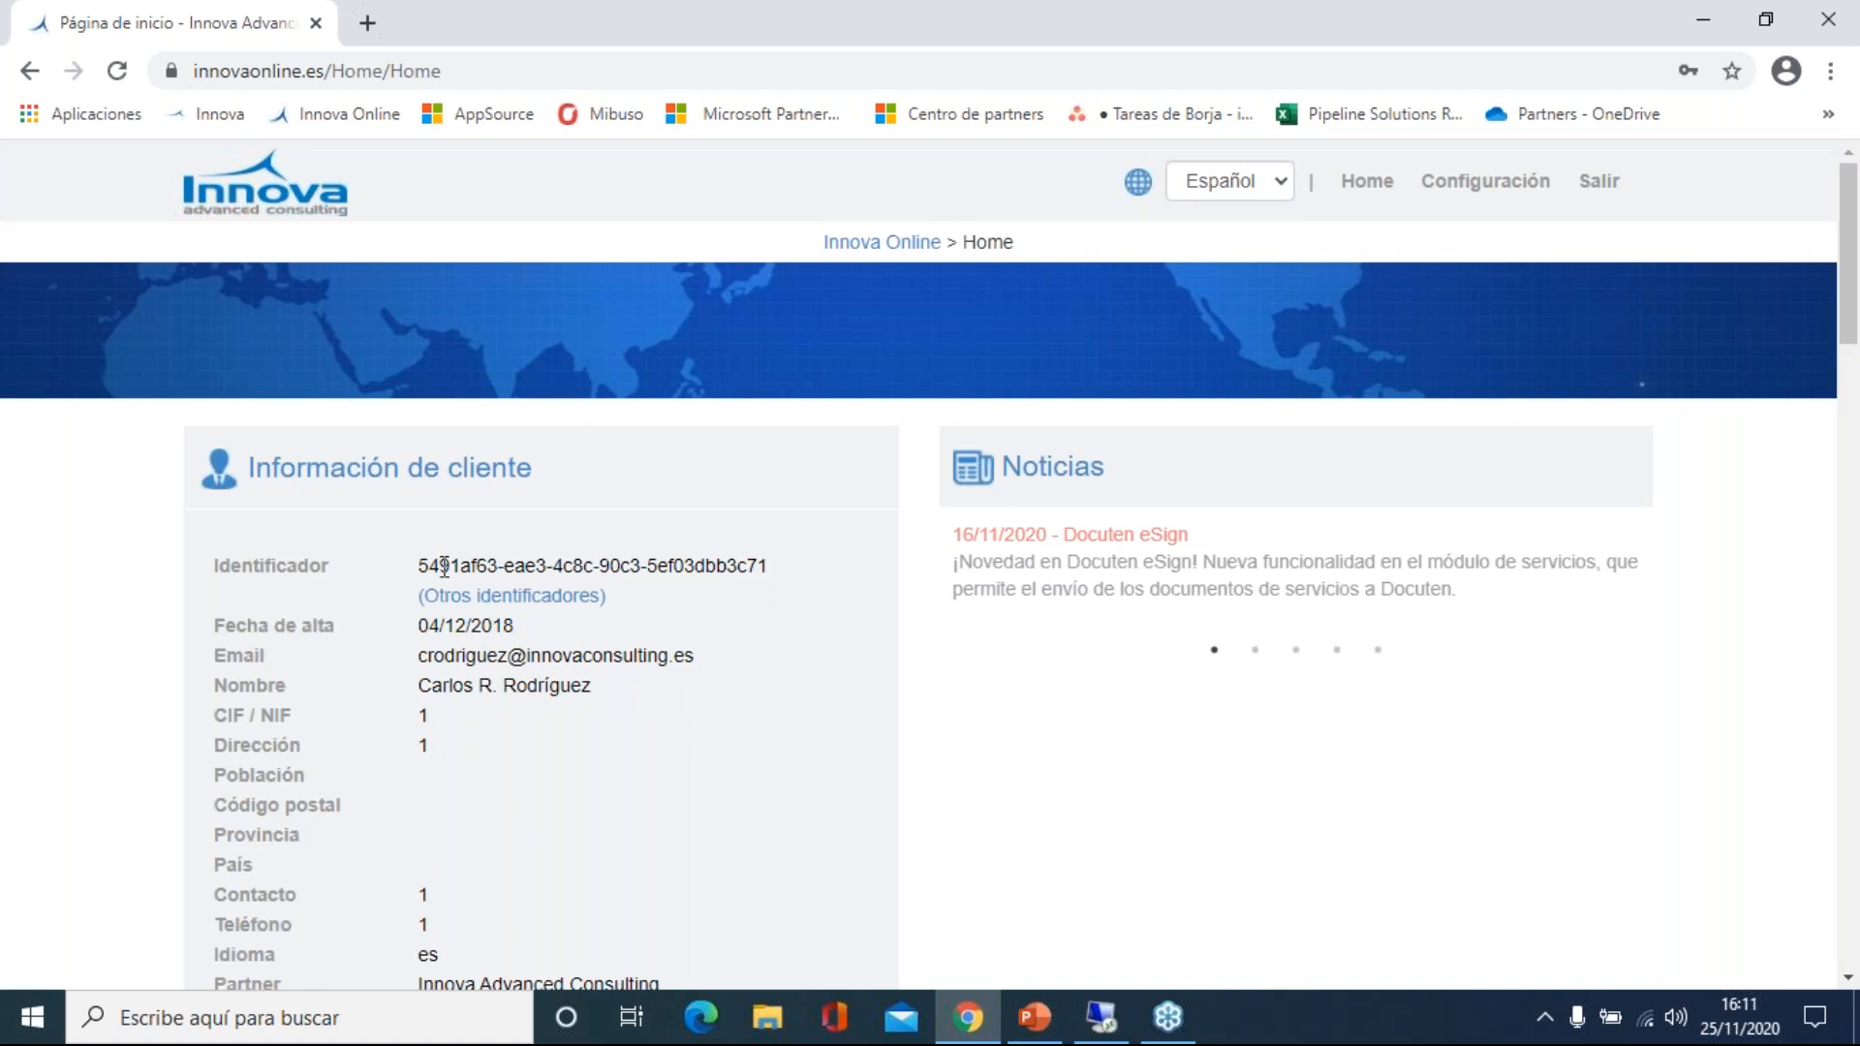
drag(424, 562, 769, 569)
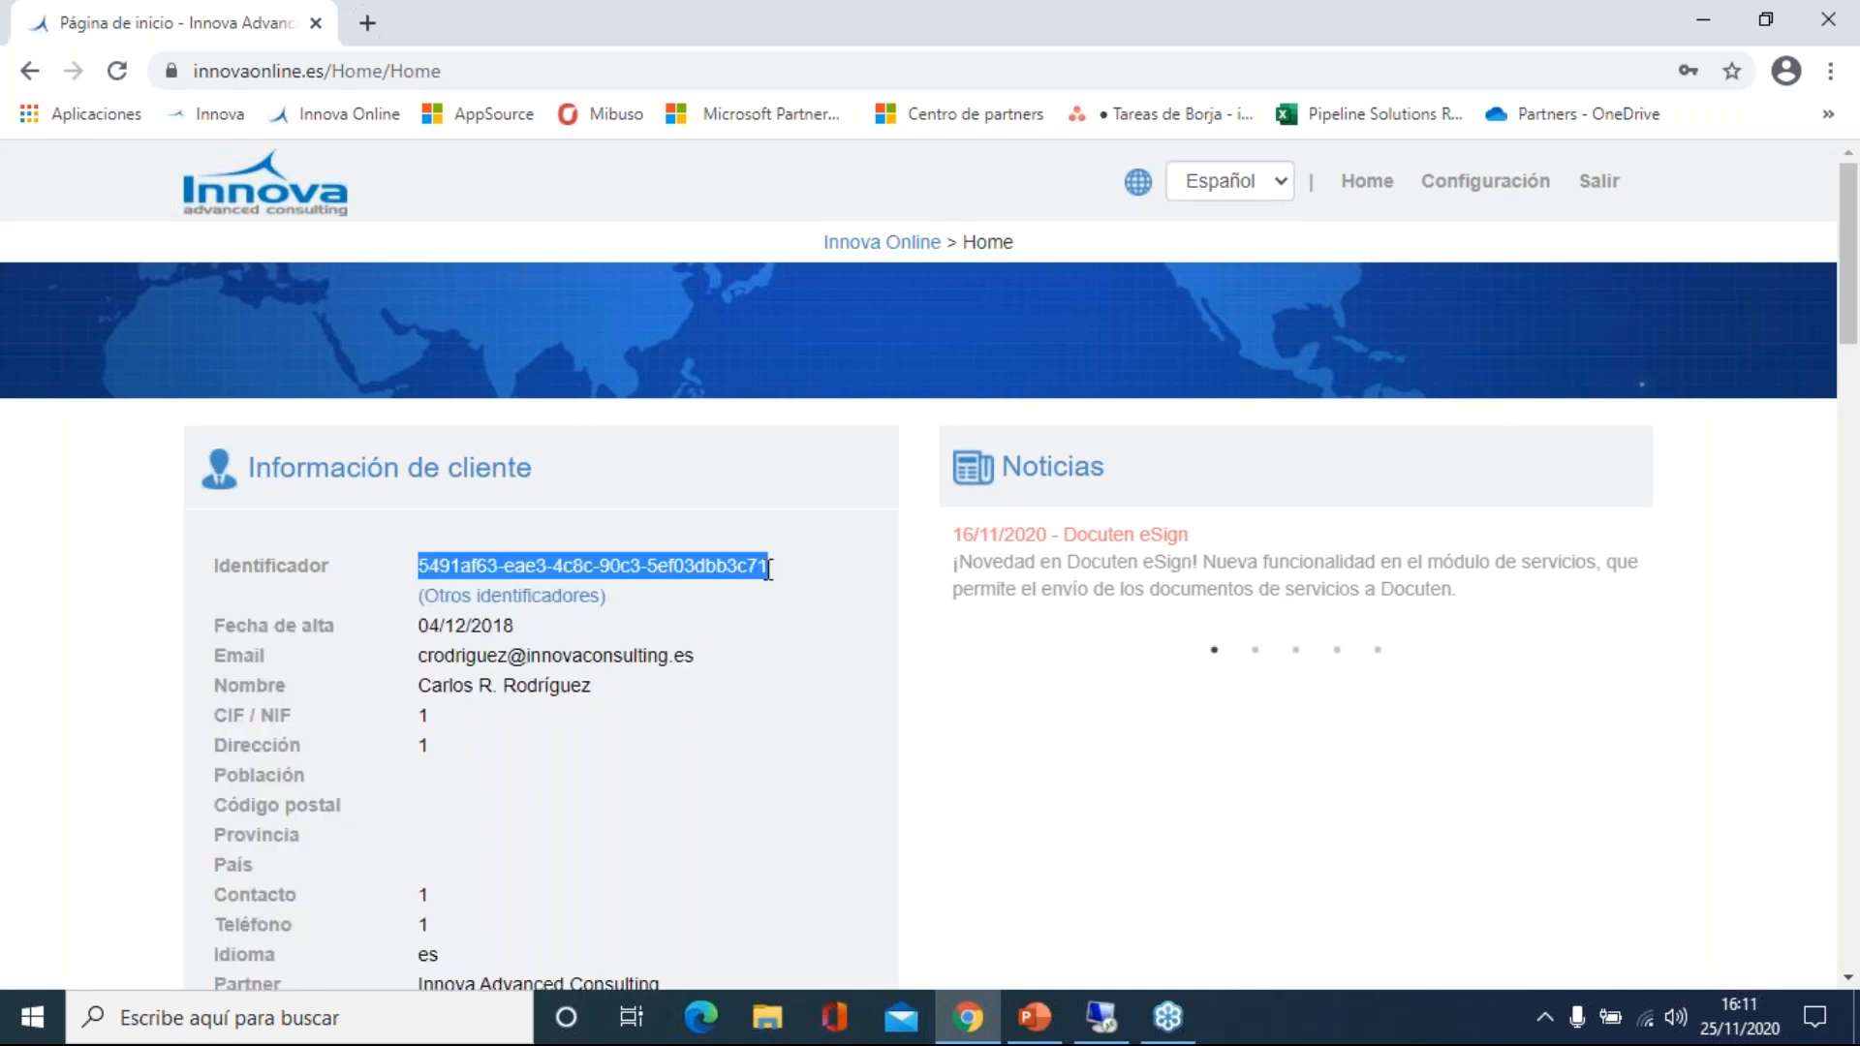
click(768, 569)
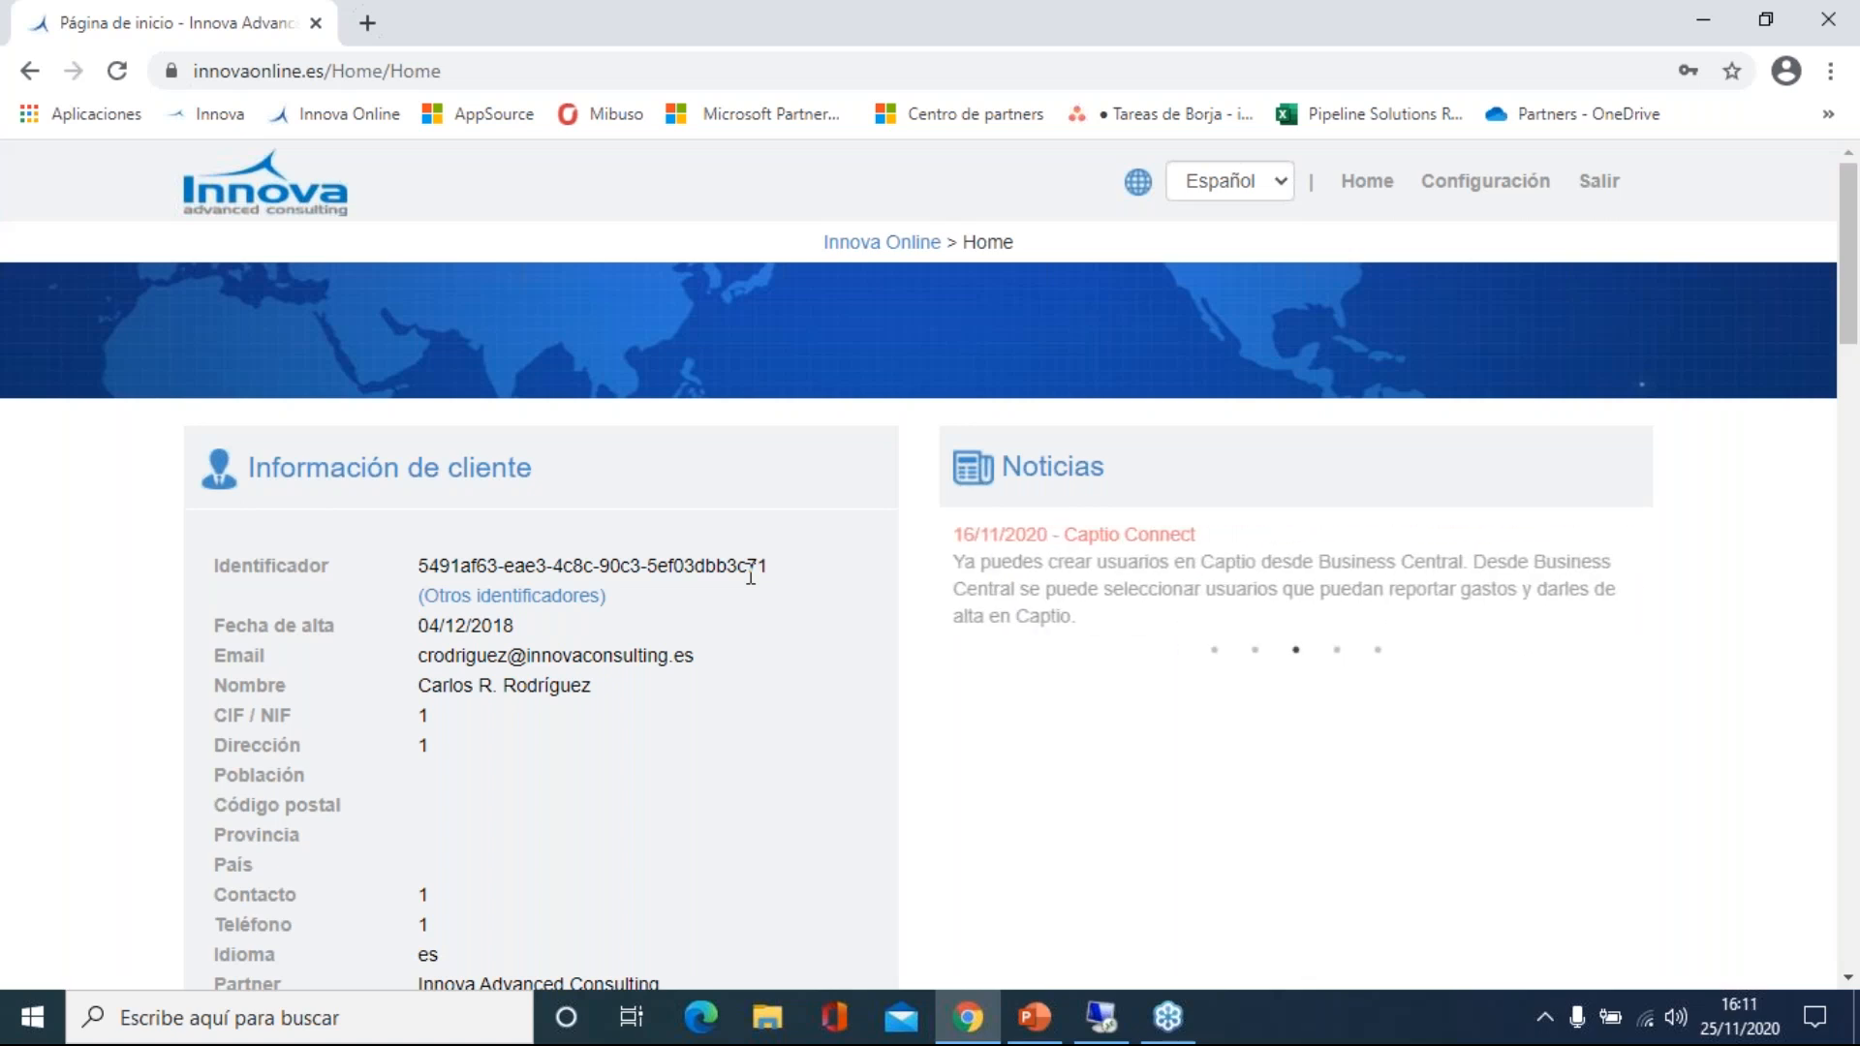
Open the subscribed IN Data Manager solution from the Soluciones list.
scroll(734, 574, down, 2)
scroll(731, 576, down, 6)
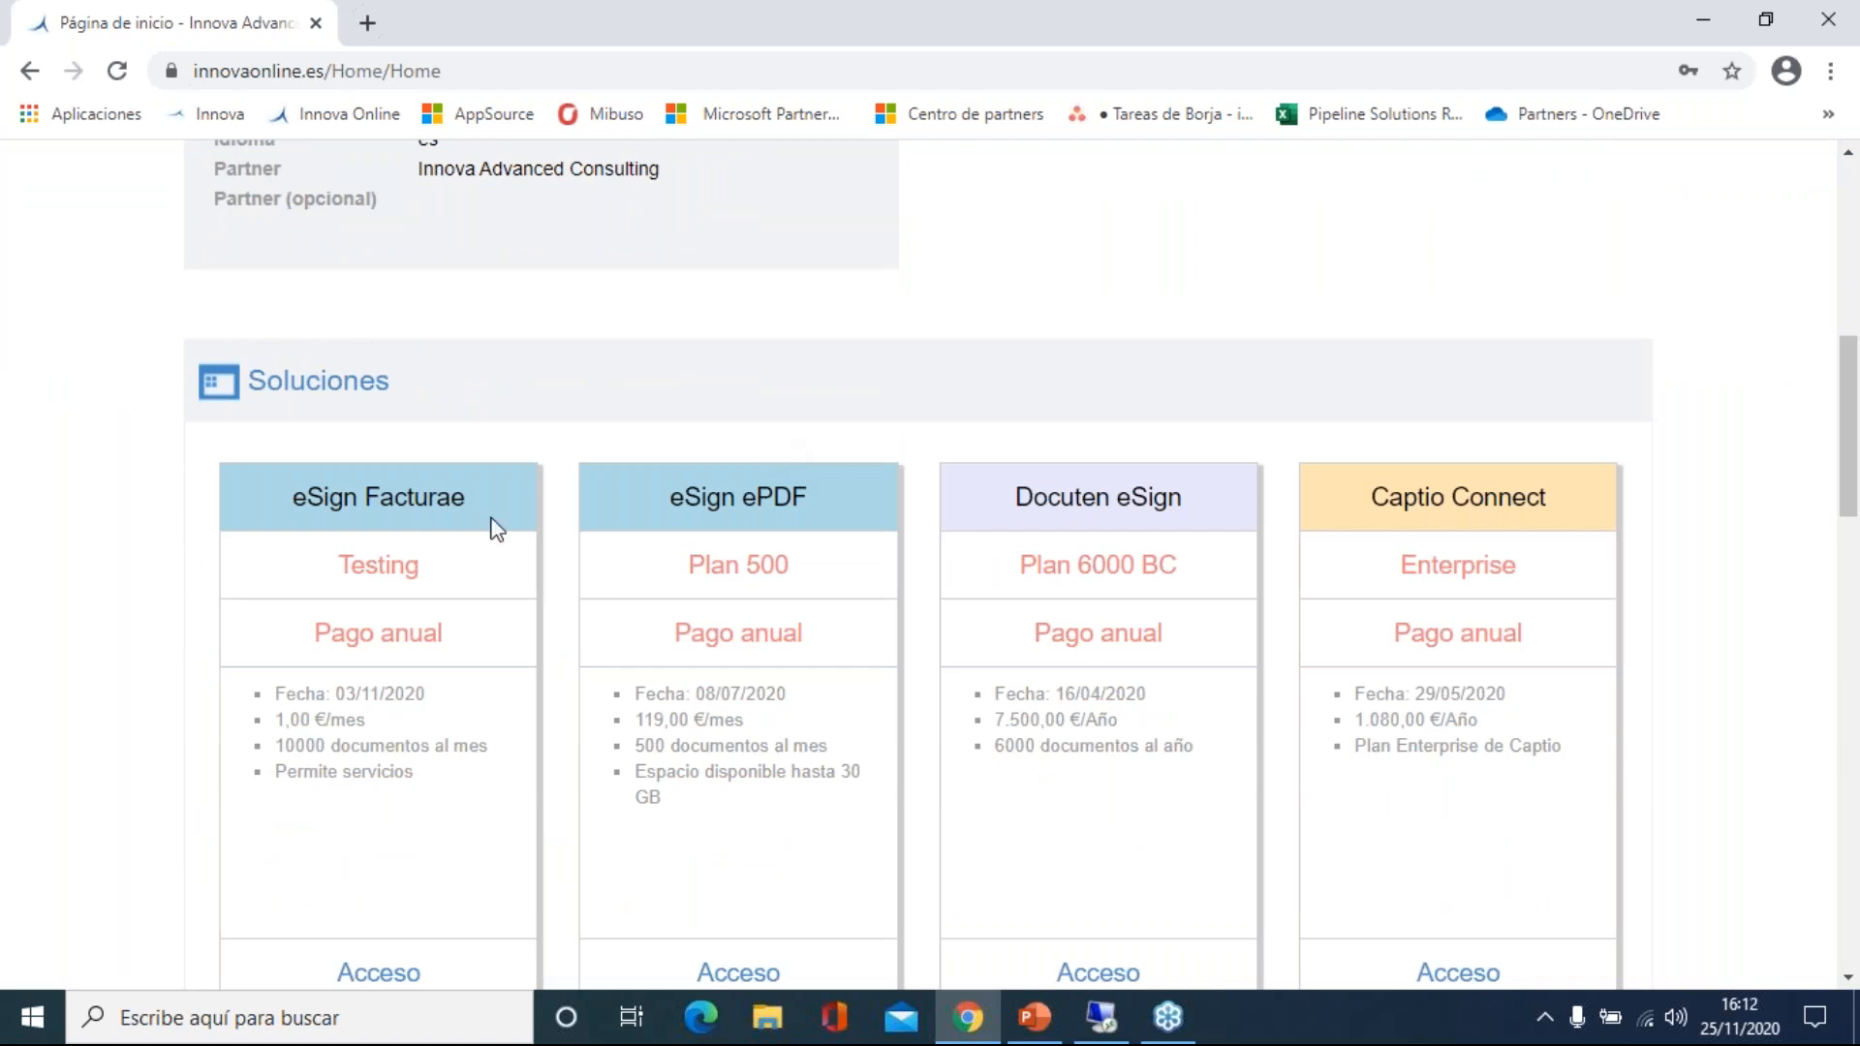
scroll(540, 552, down, 2)
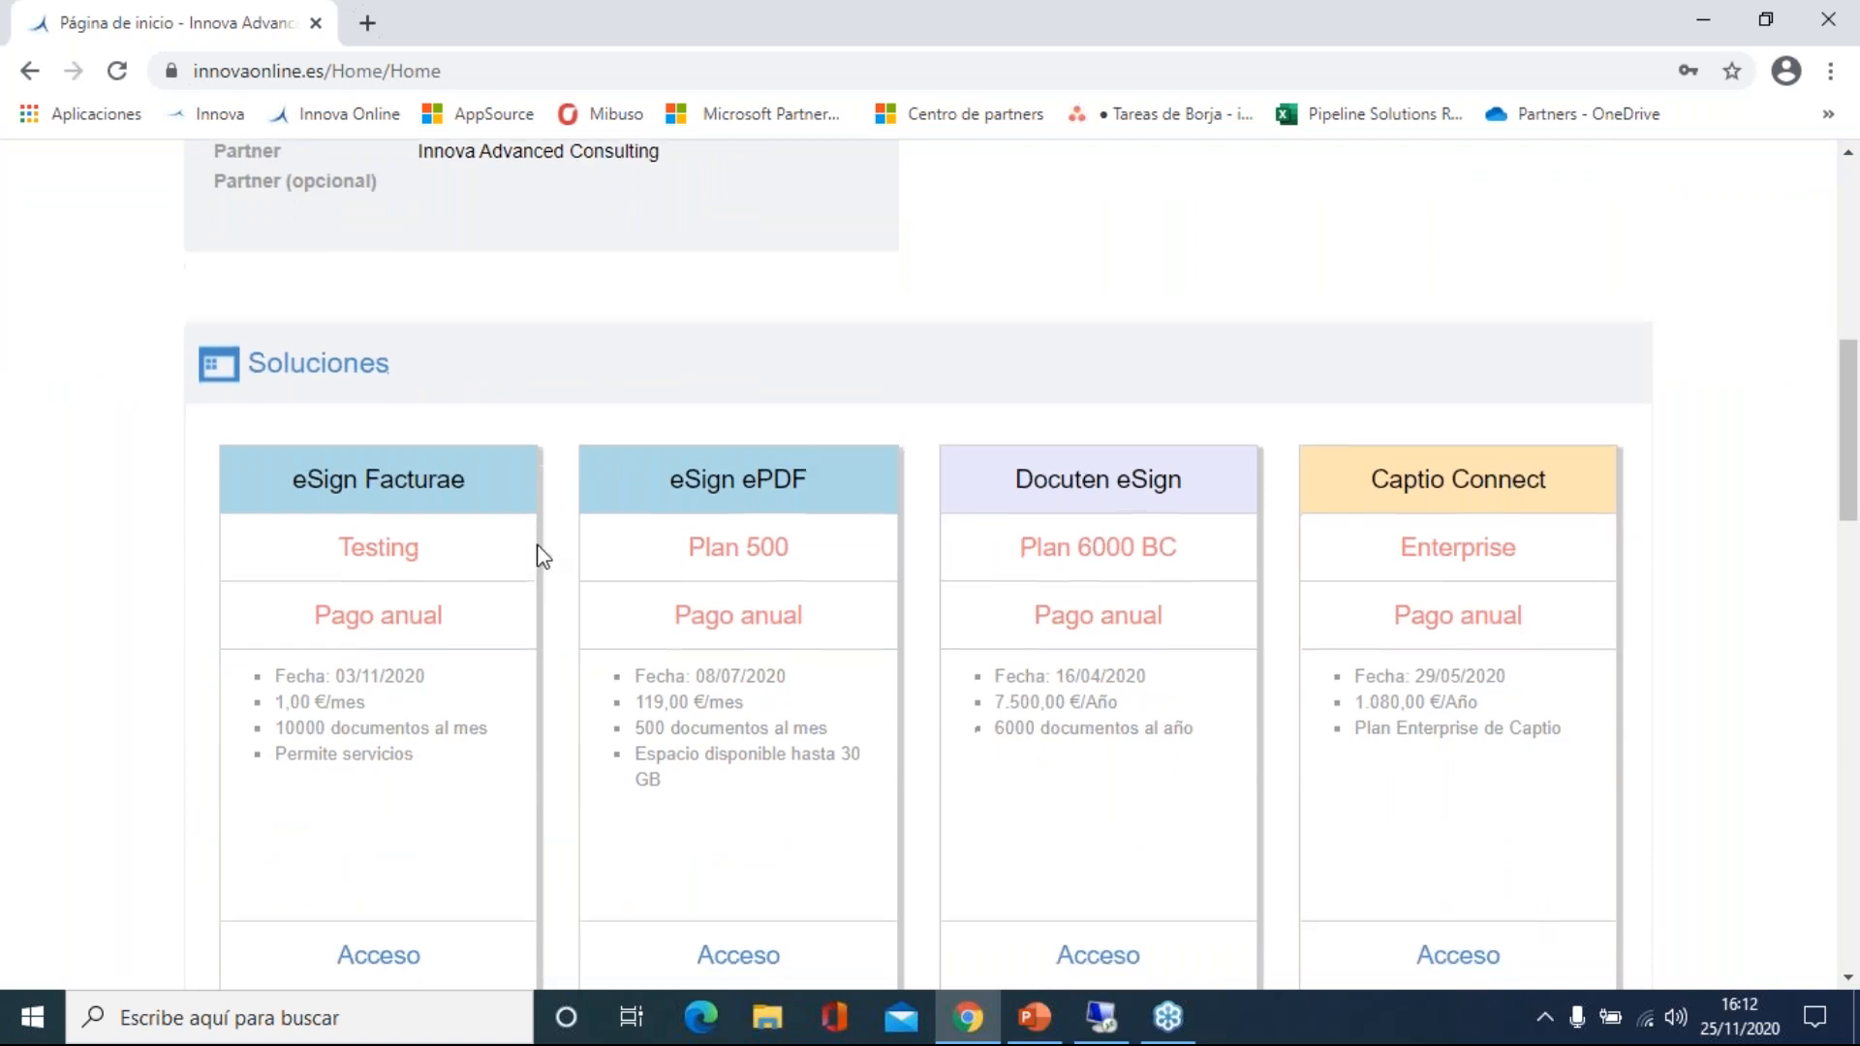
scroll(532, 455, down, 6)
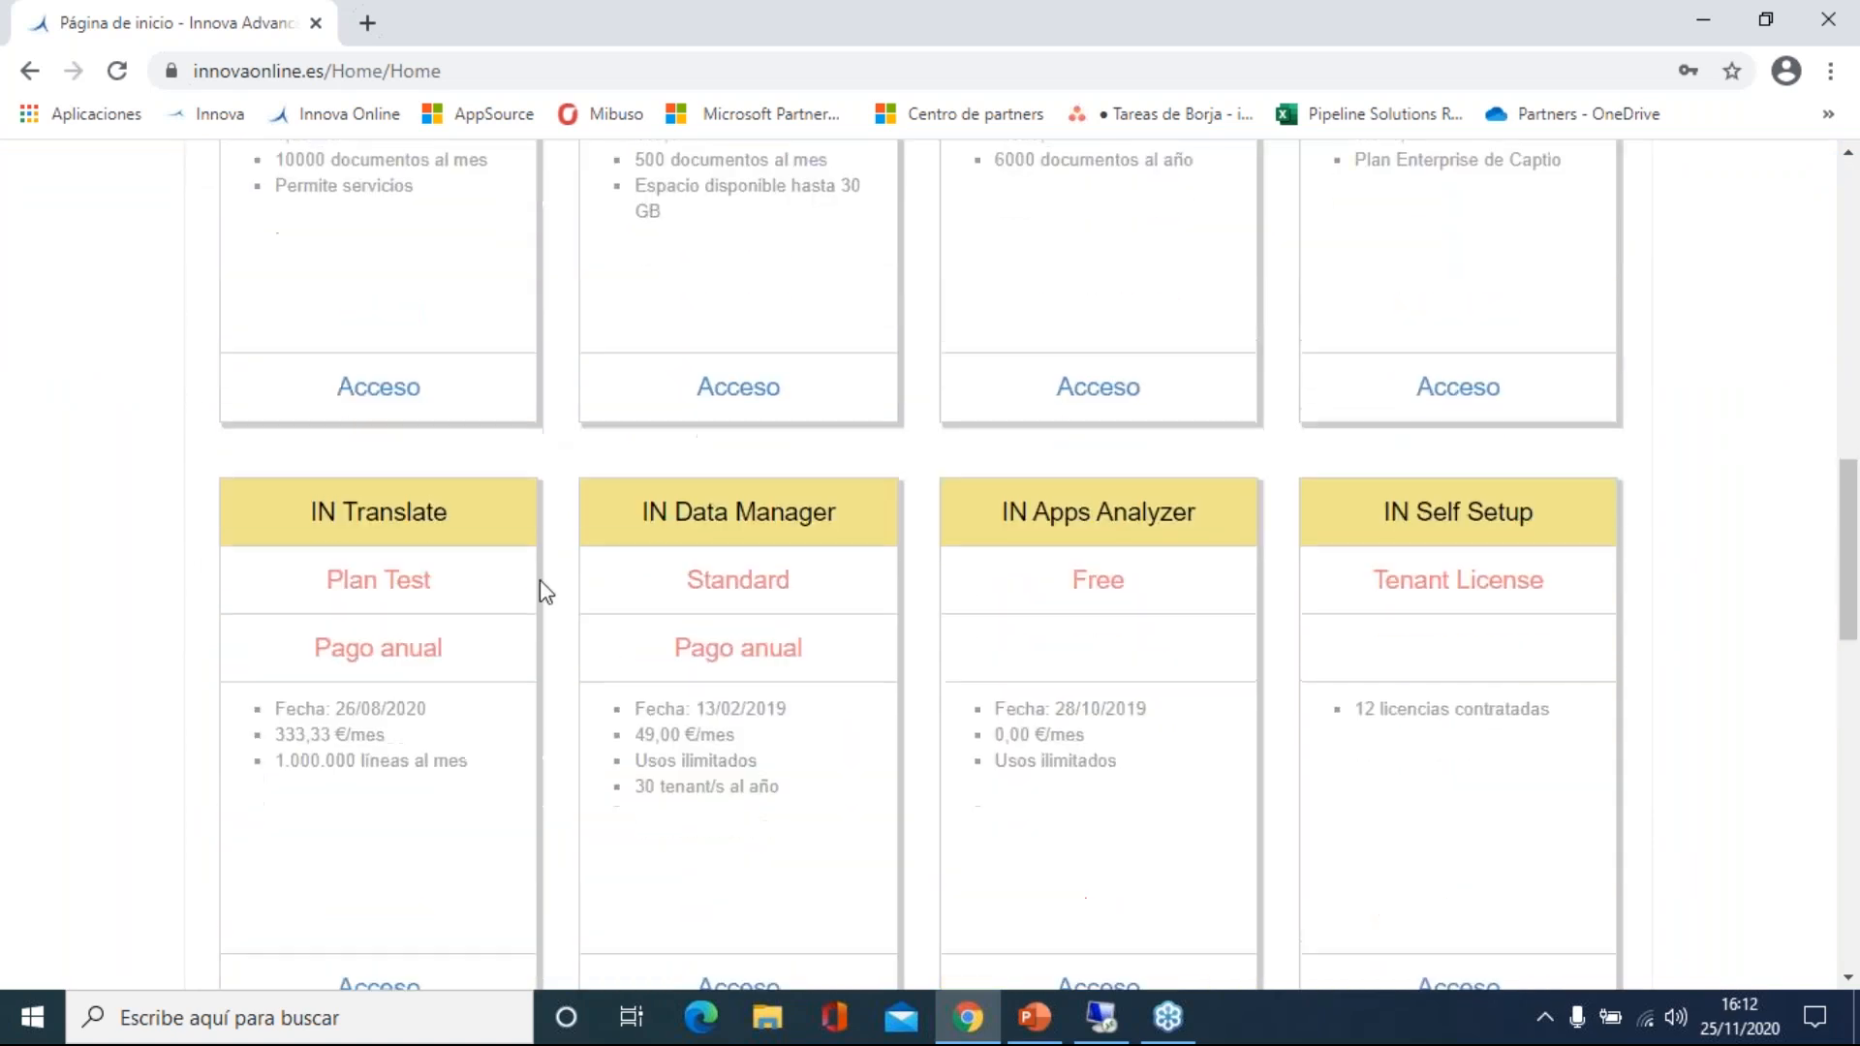
click(738, 758)
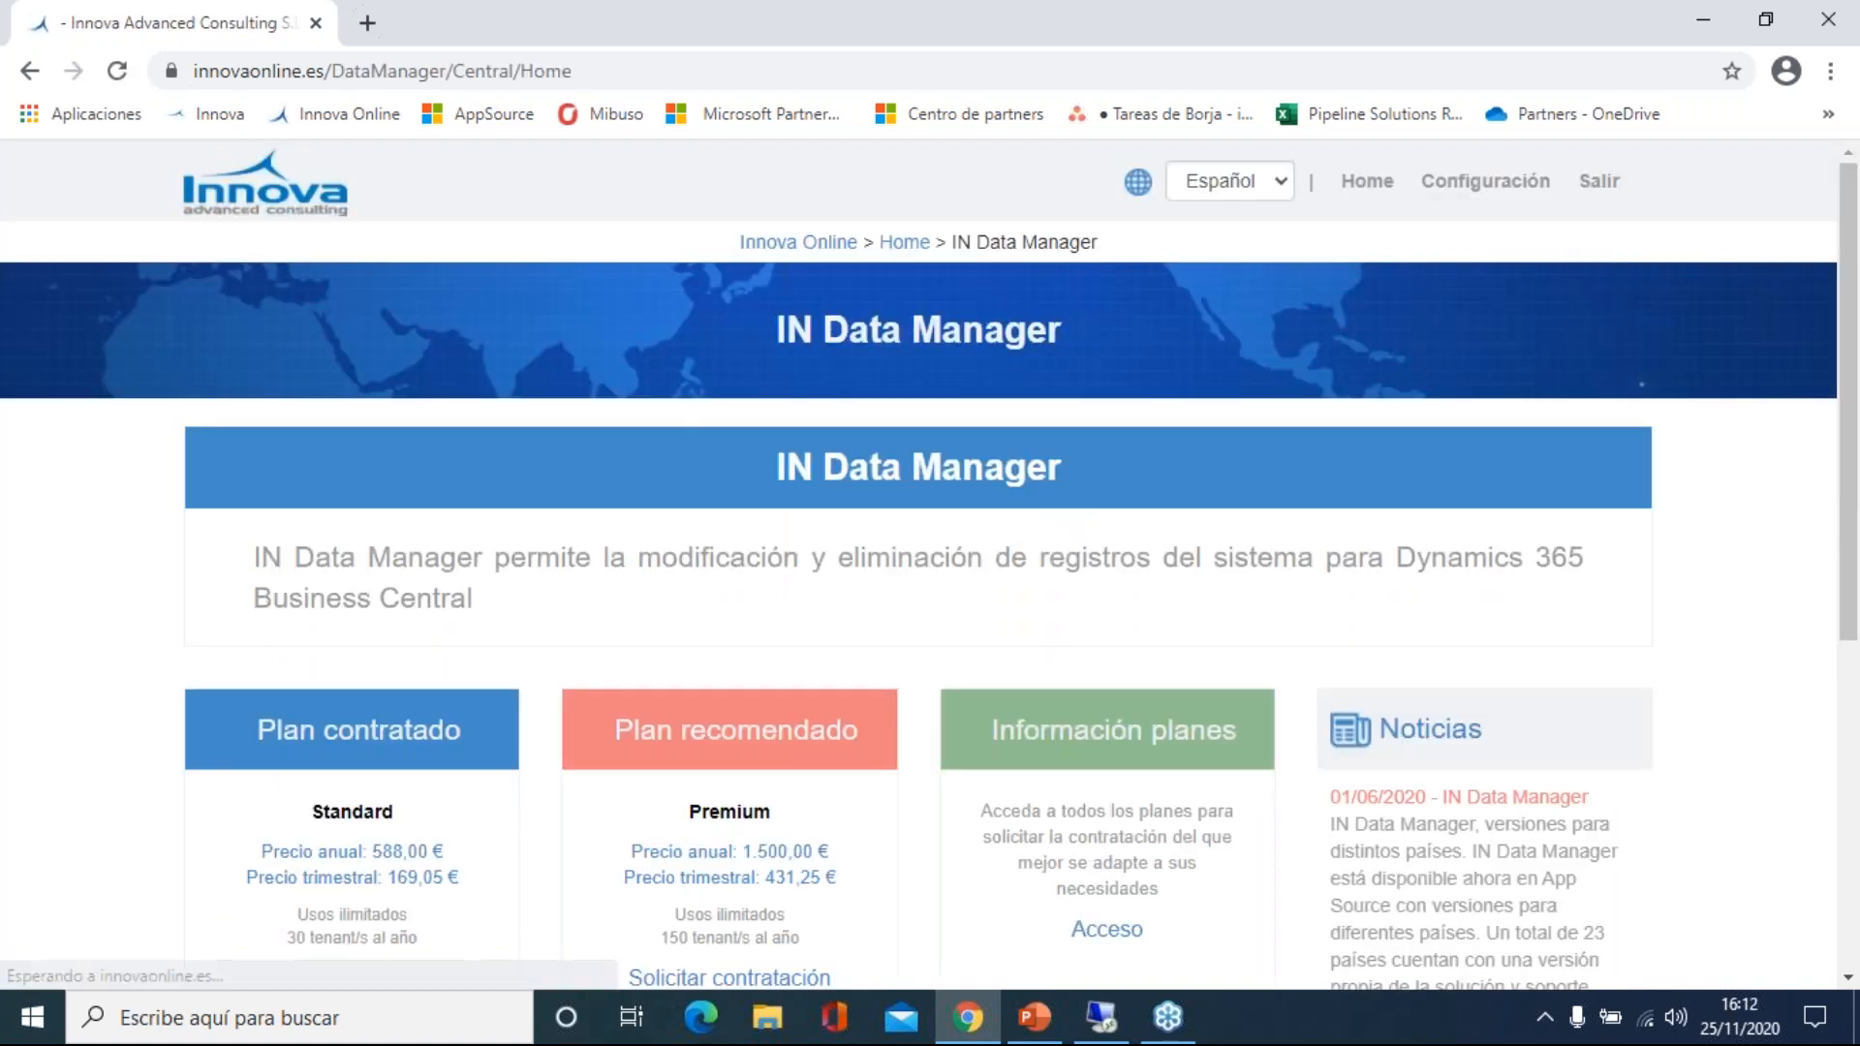
Switch the site to English and review the hired Standard plan at 588.00 € yearly.
scroll(672, 648, down, 2)
scroll(739, 523, up, 2)
click(1230, 181)
click(1241, 239)
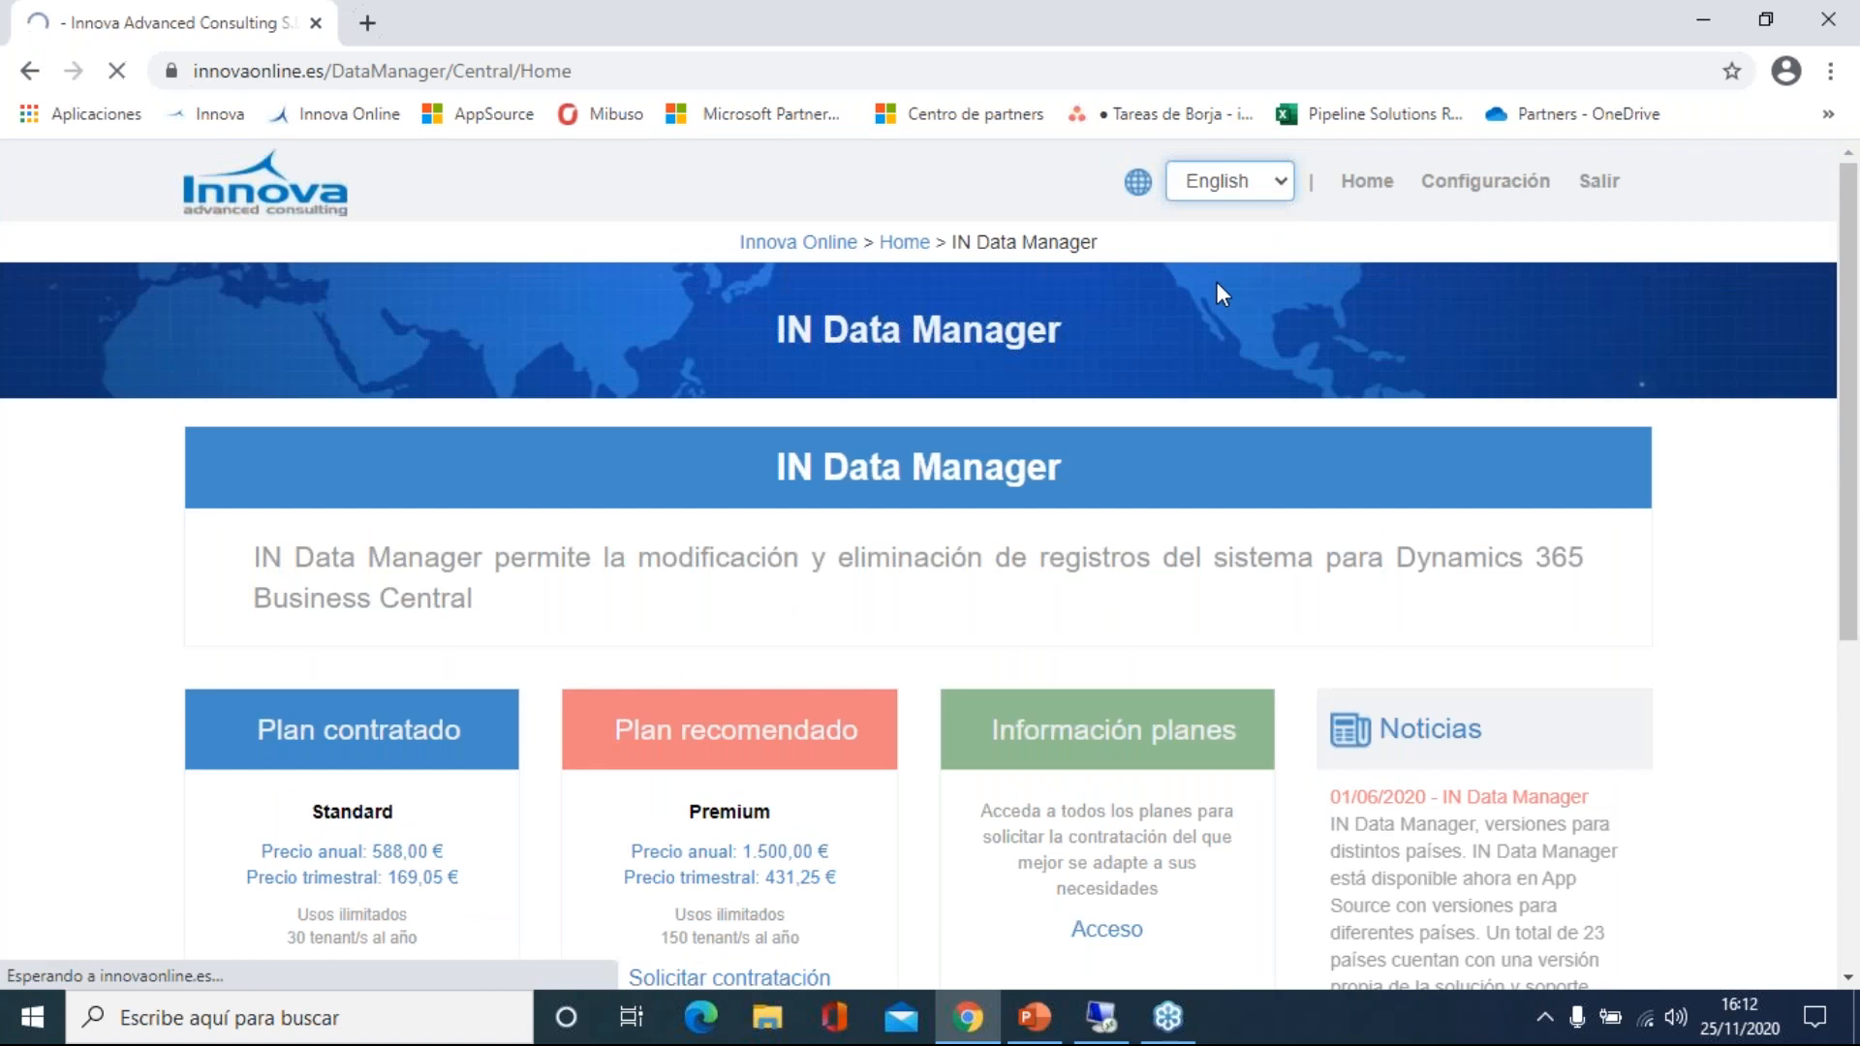
scroll(350, 475, down, 3)
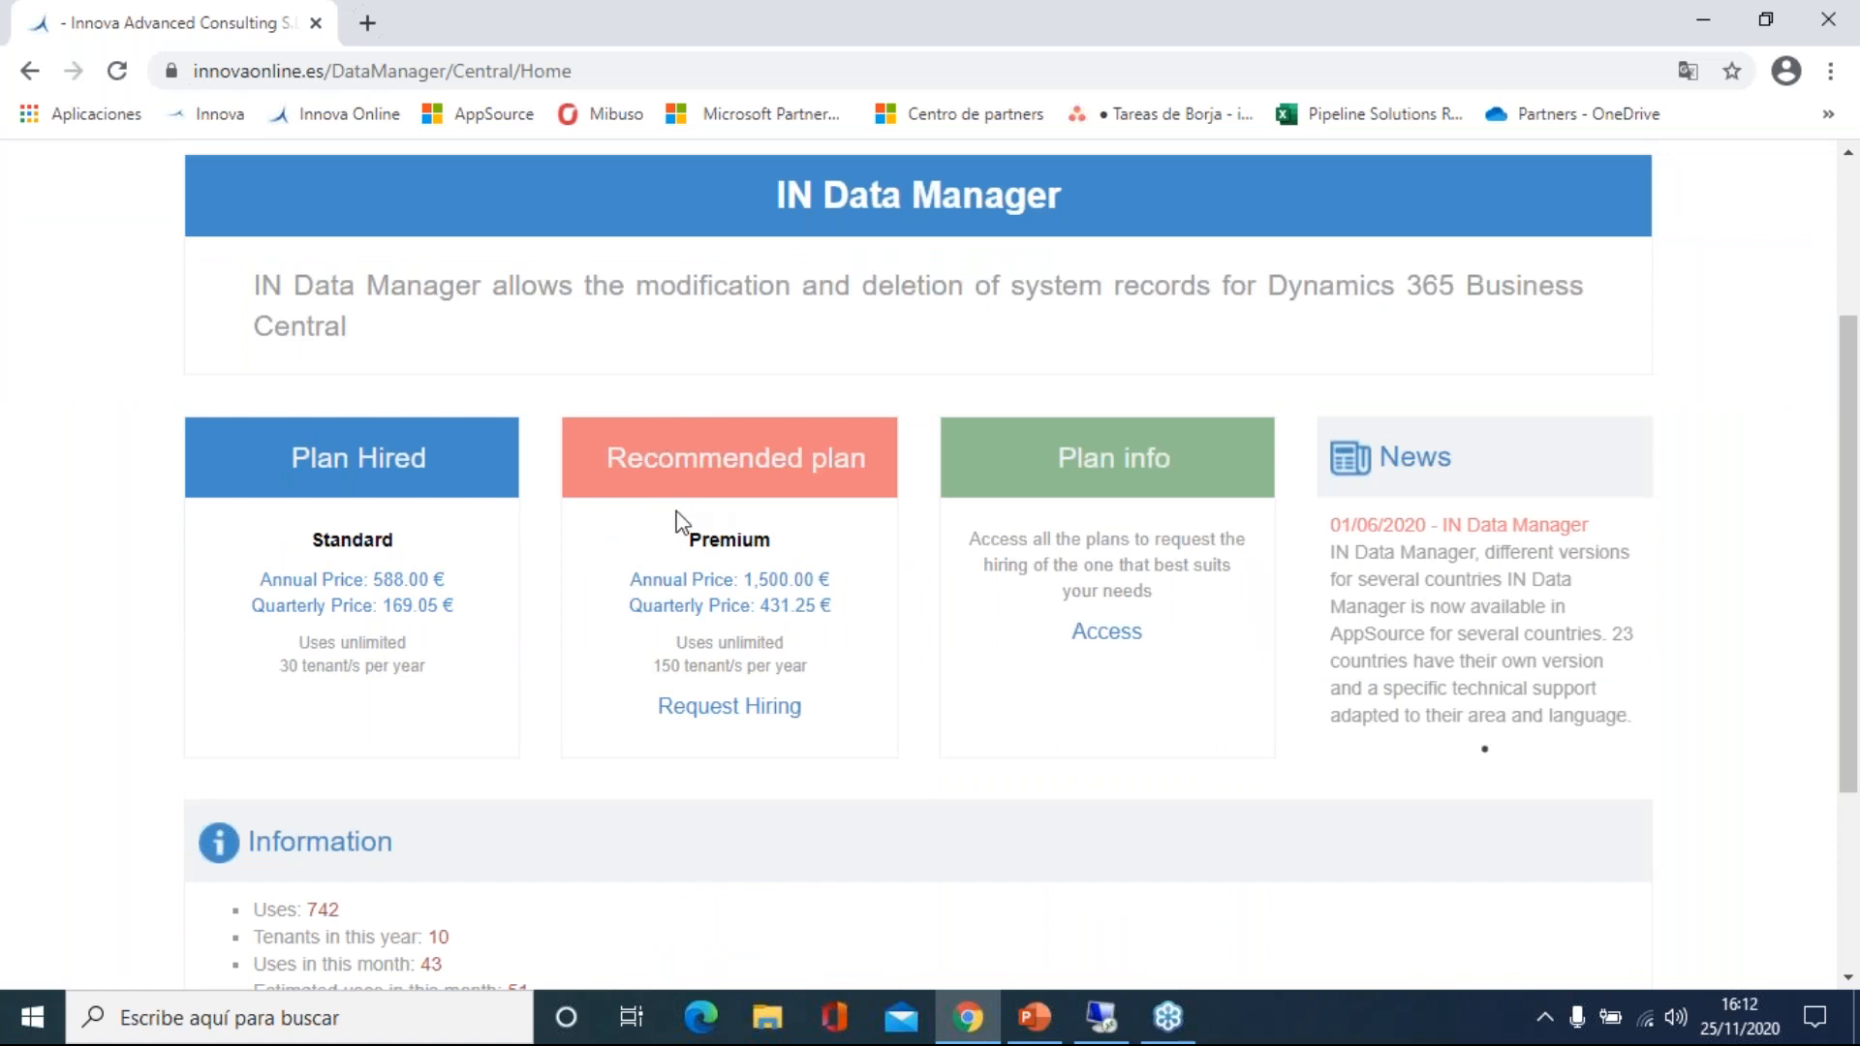
scroll(676, 523, down, 1)
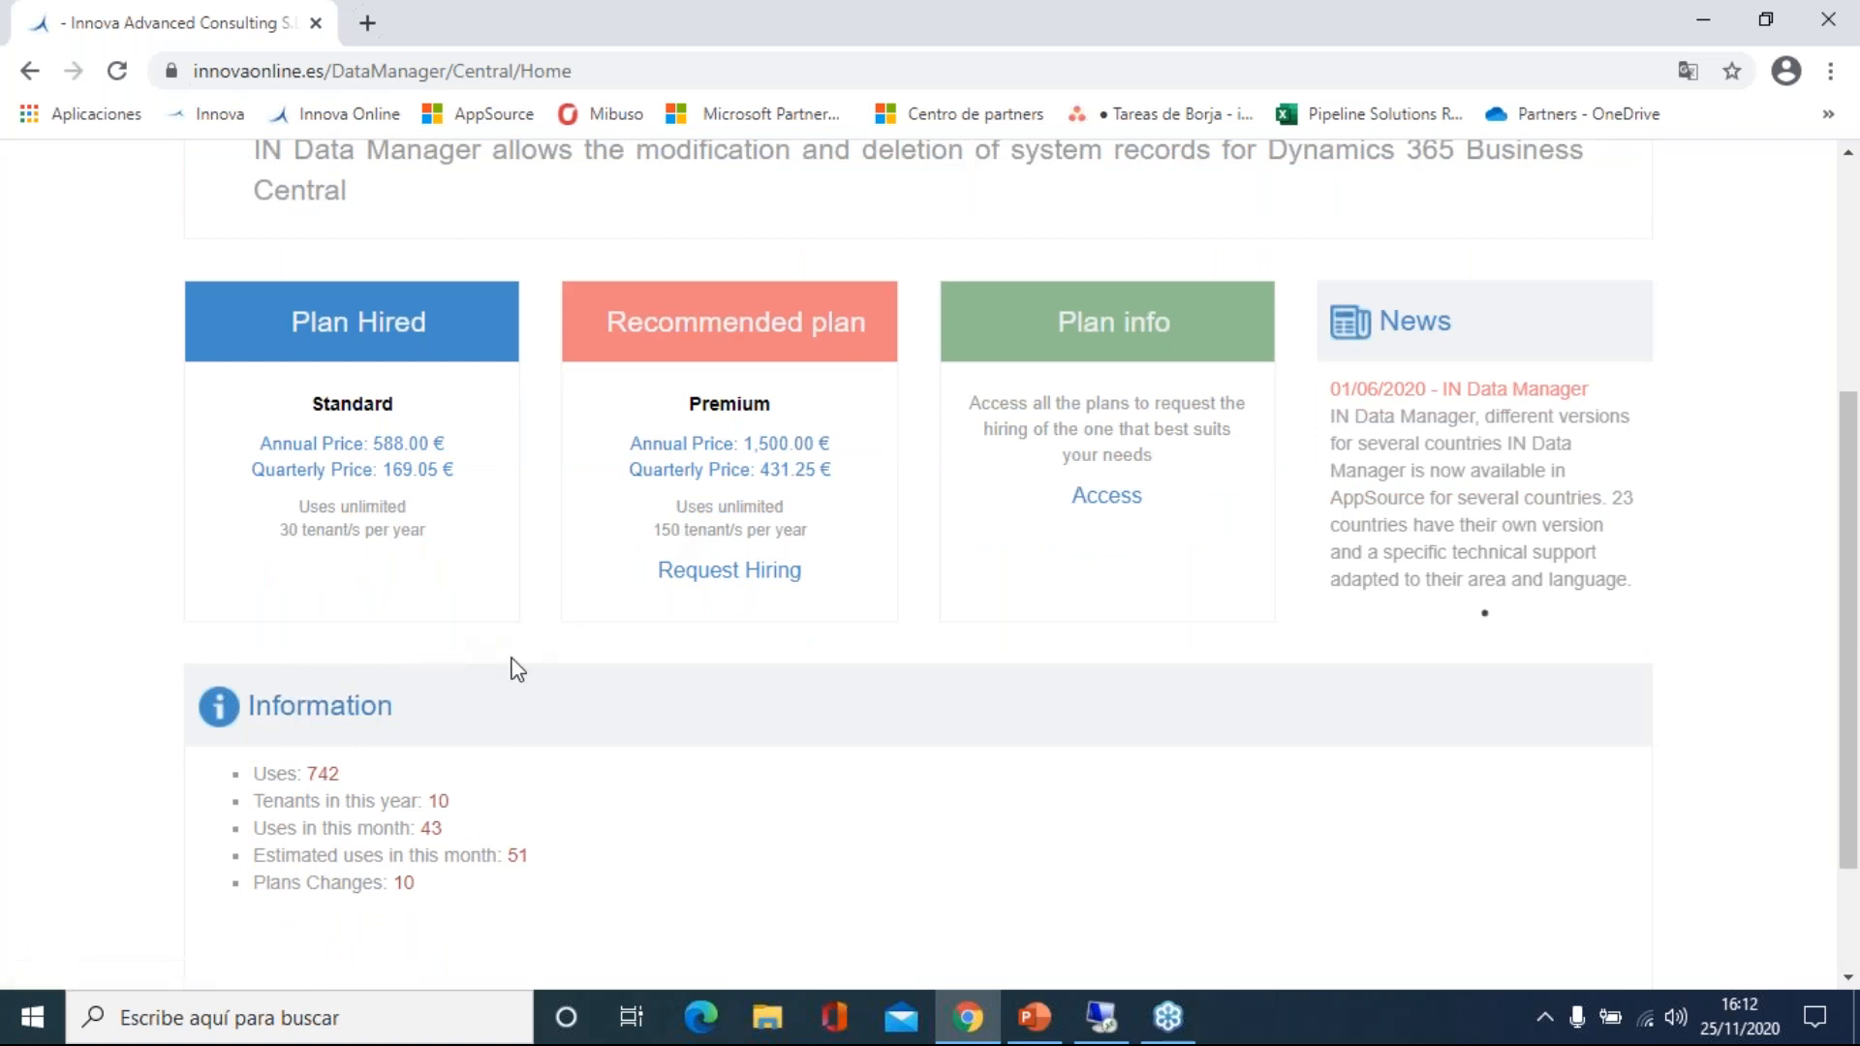
scroll(516, 669, up, 3)
click(905, 243)
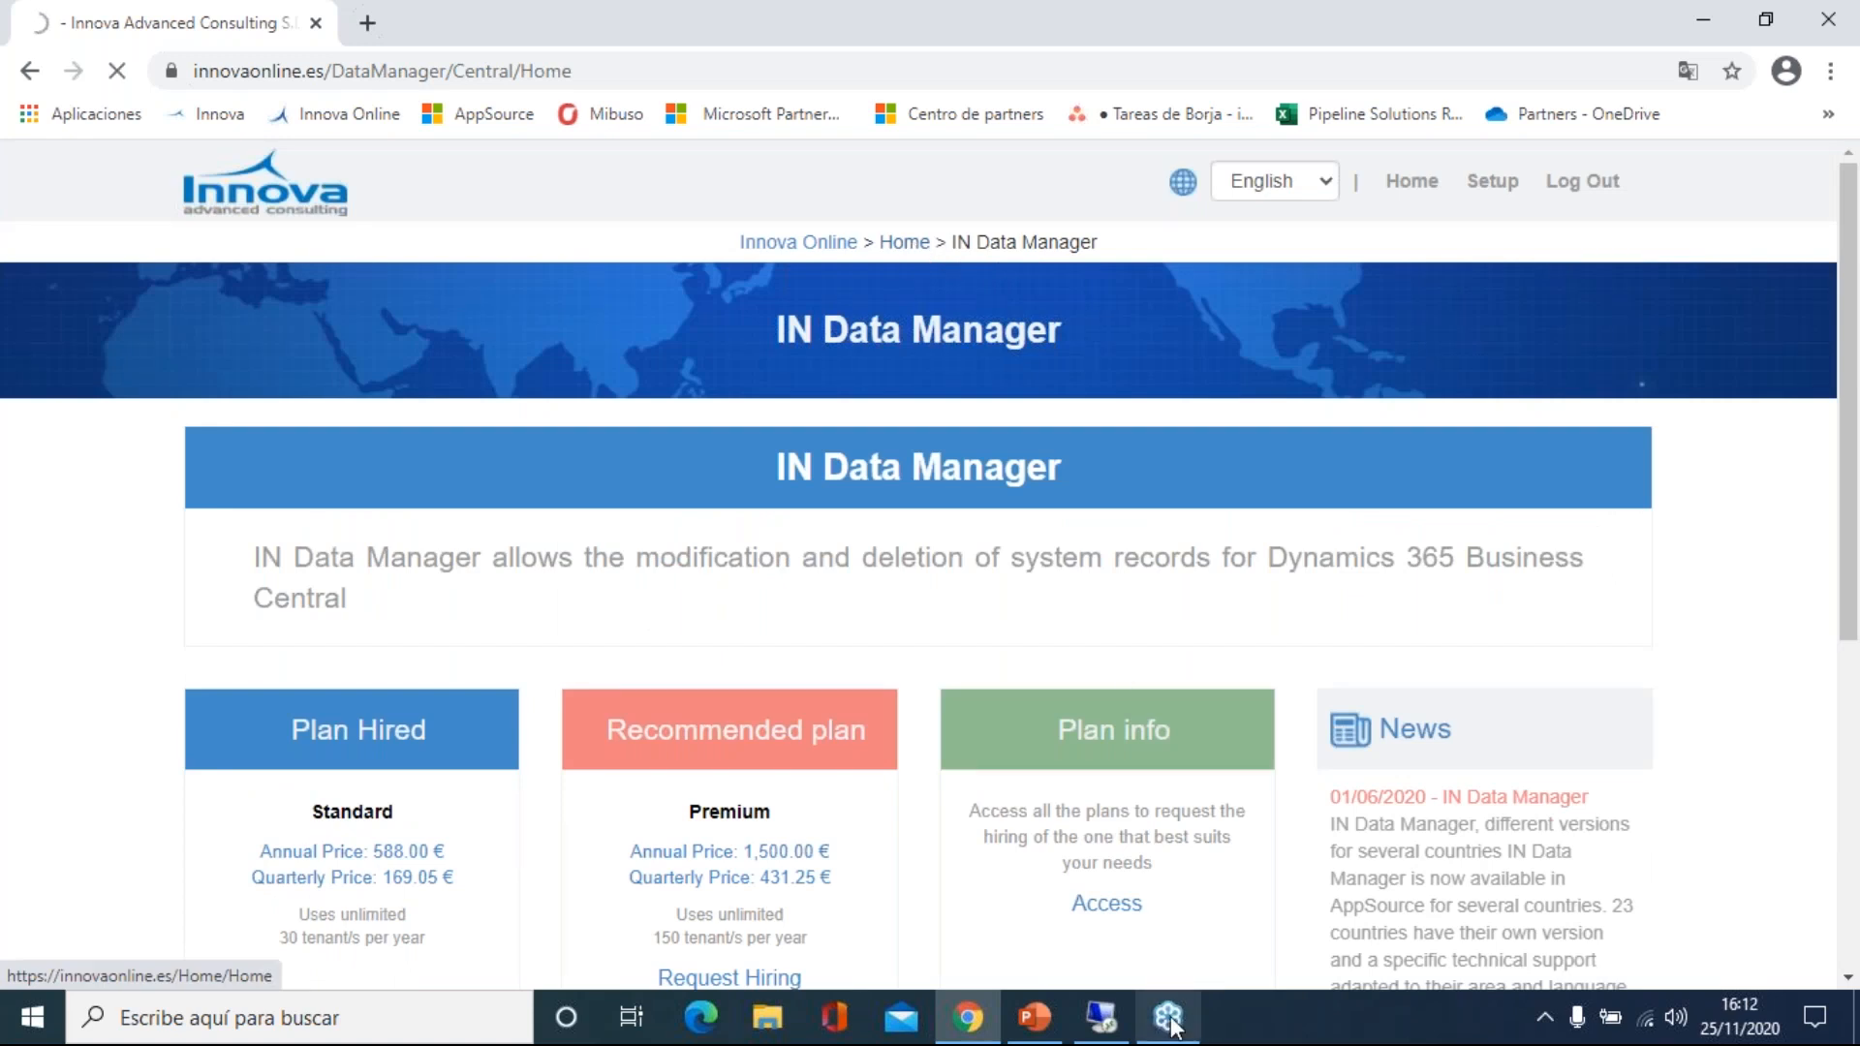
Switch to the remote Business Central session showing the IN Data Manager role centre.
click(1103, 1019)
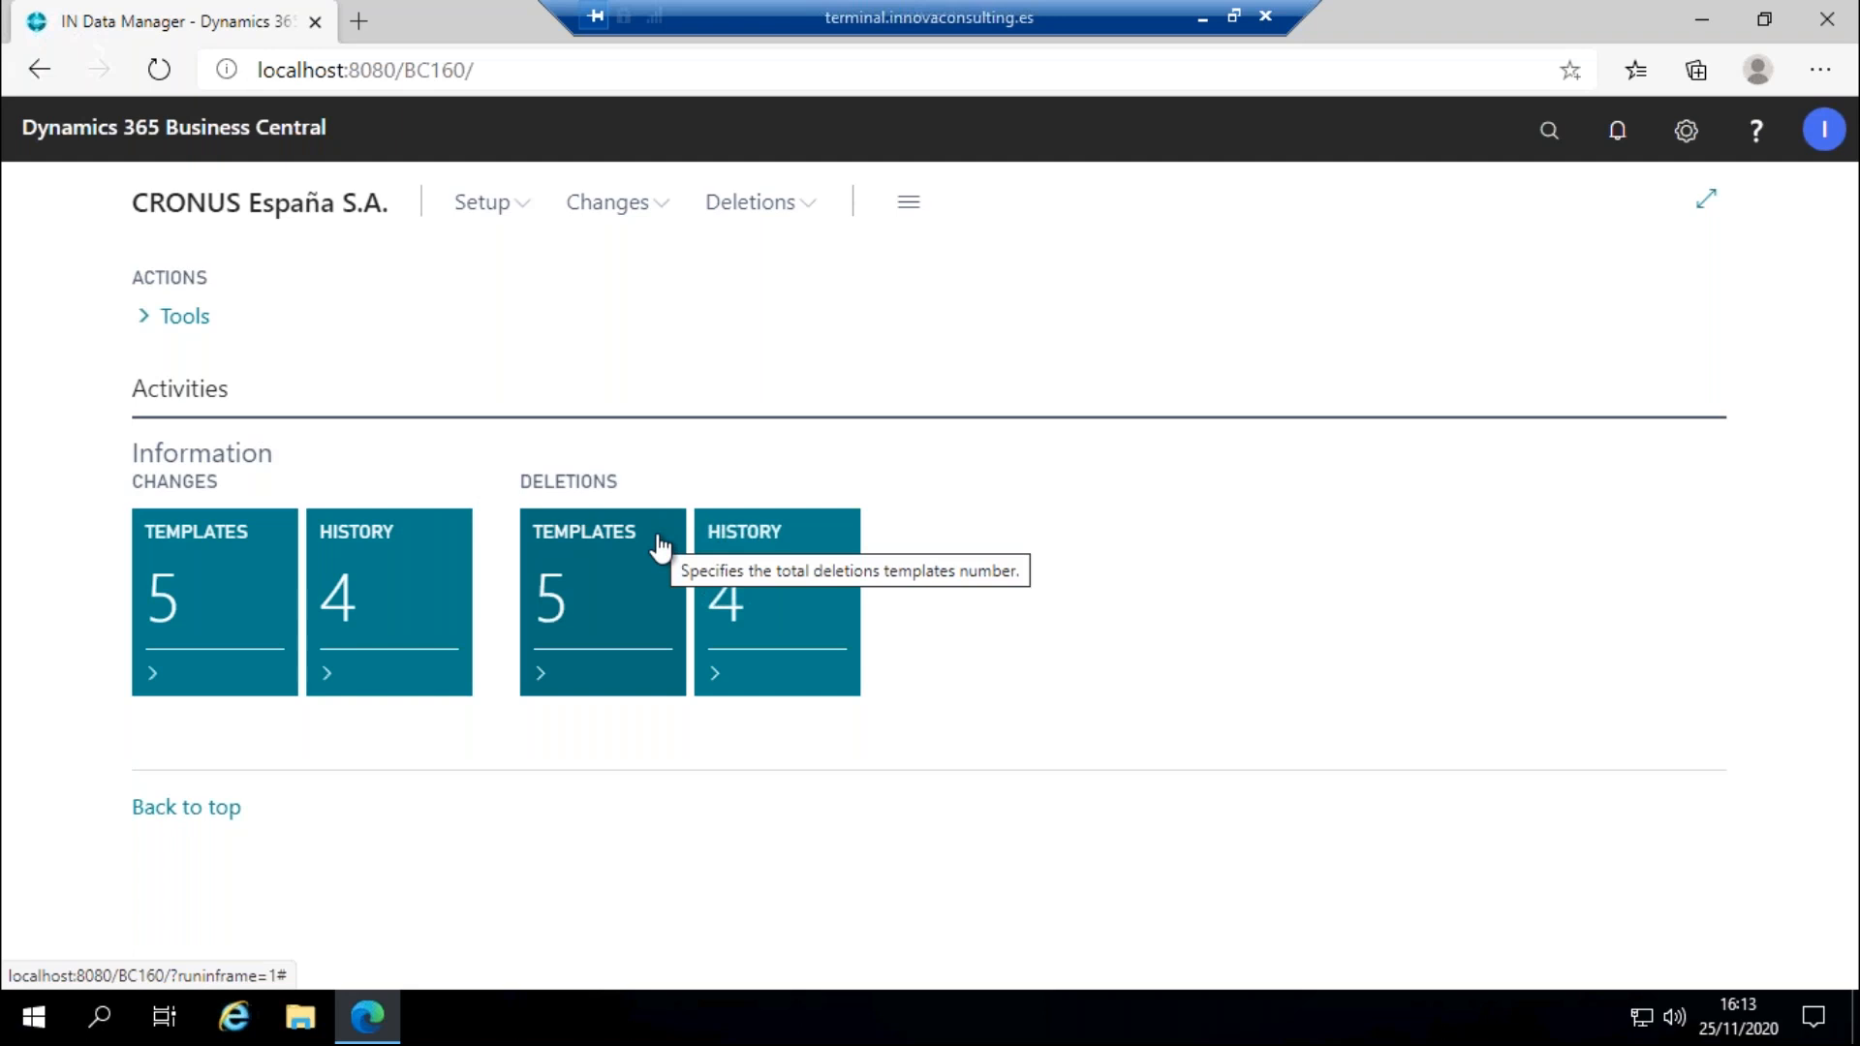
Open the Customer Template from Changes Templates and view its Tables setting.
click(239, 608)
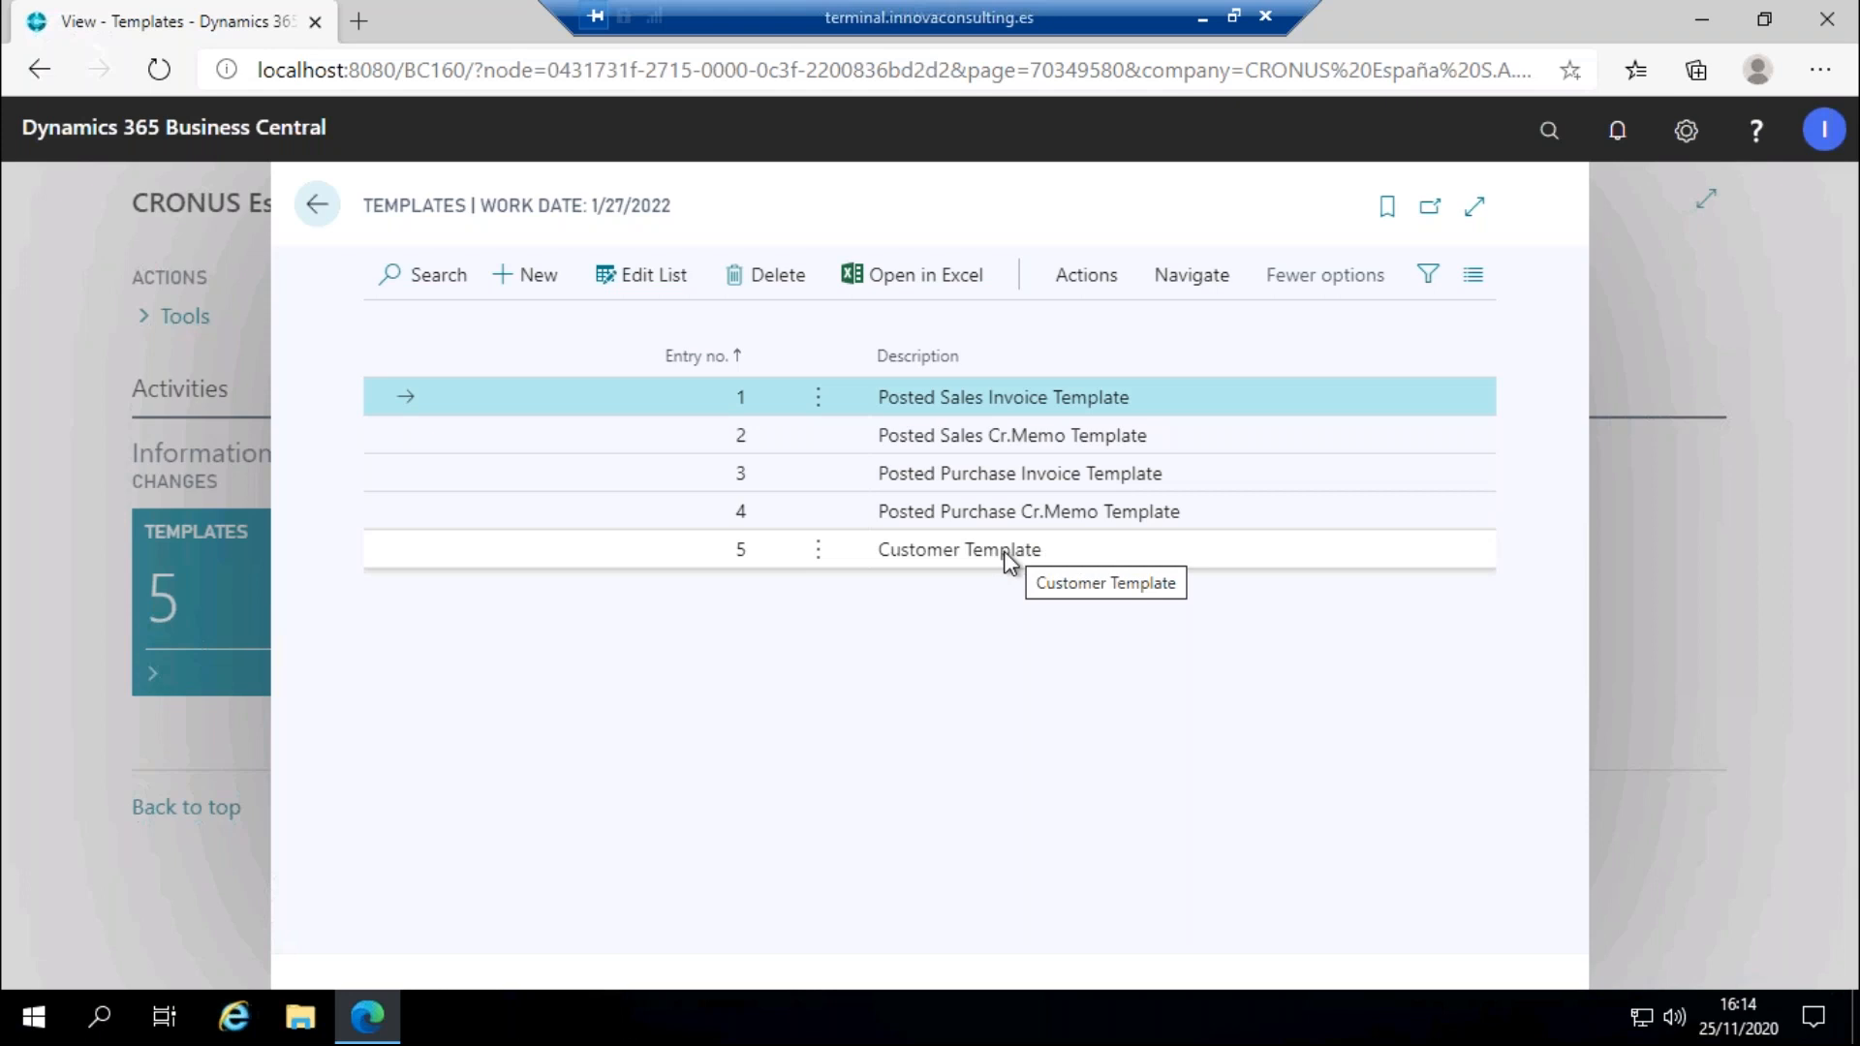
click(1293, 560)
click(1196, 278)
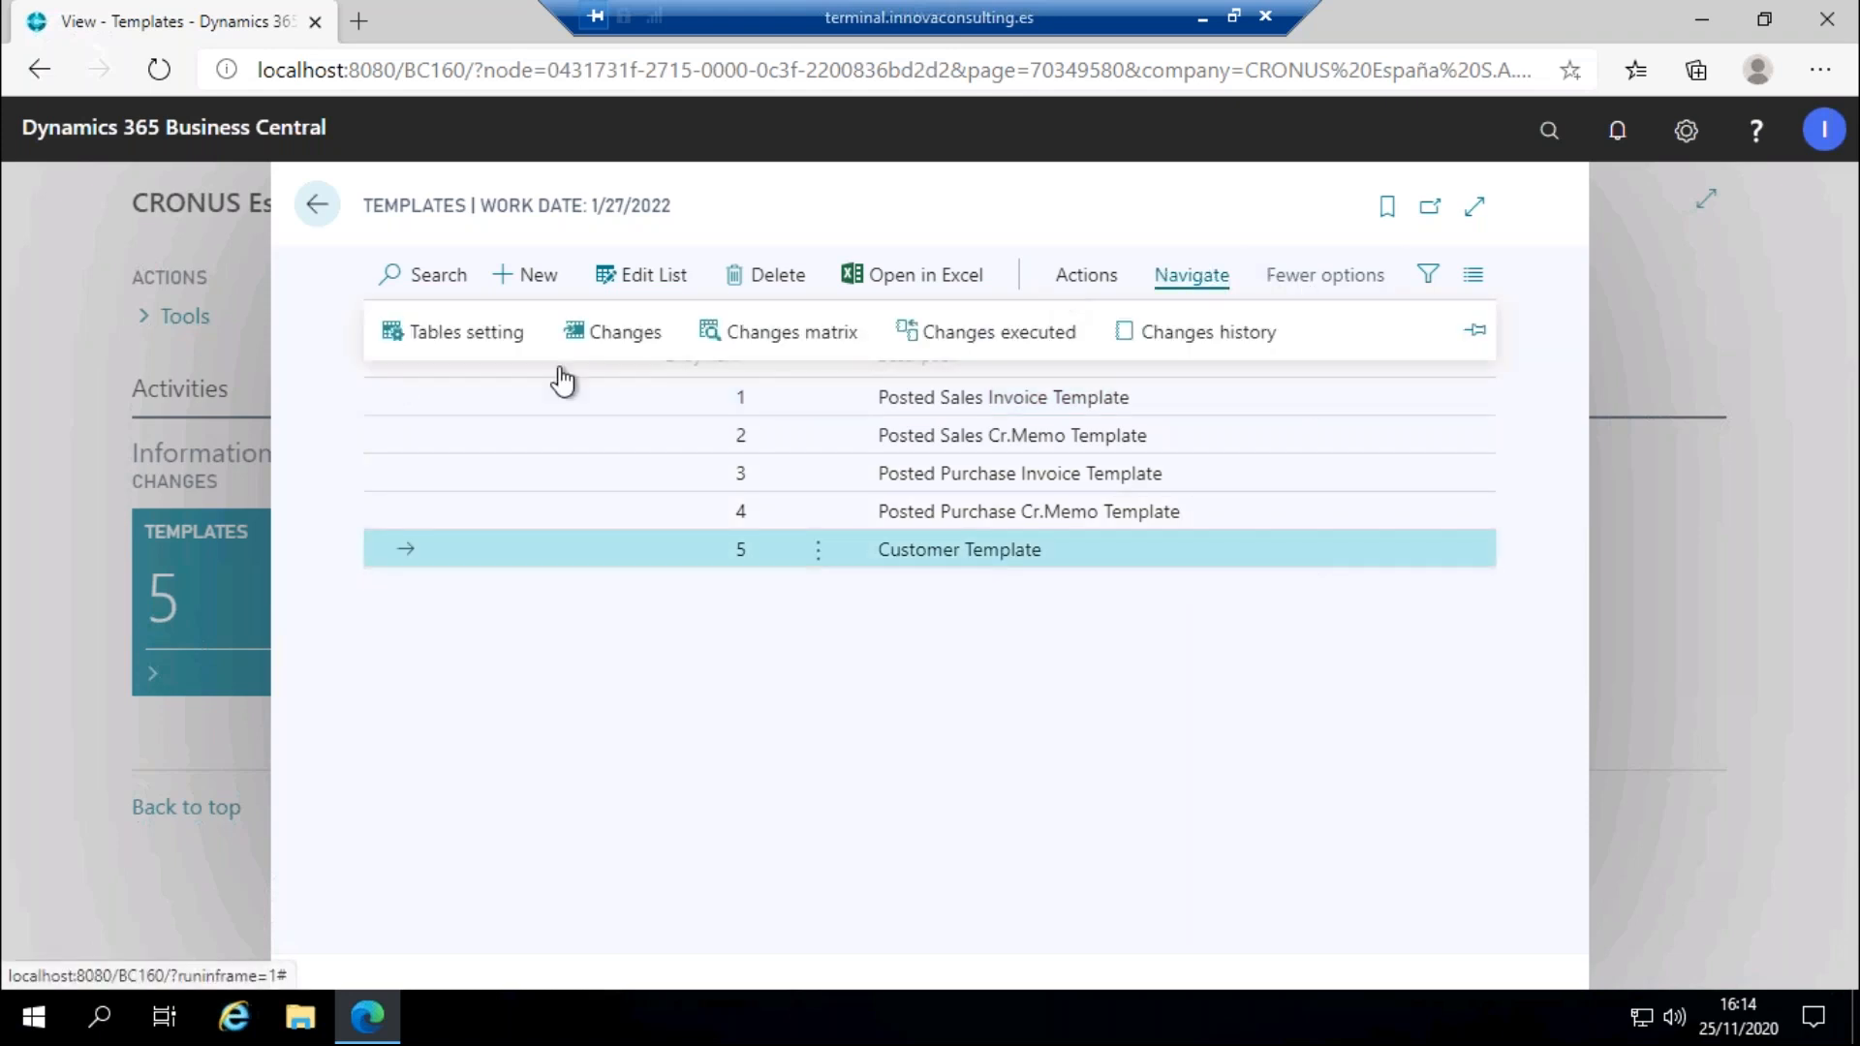
click(485, 334)
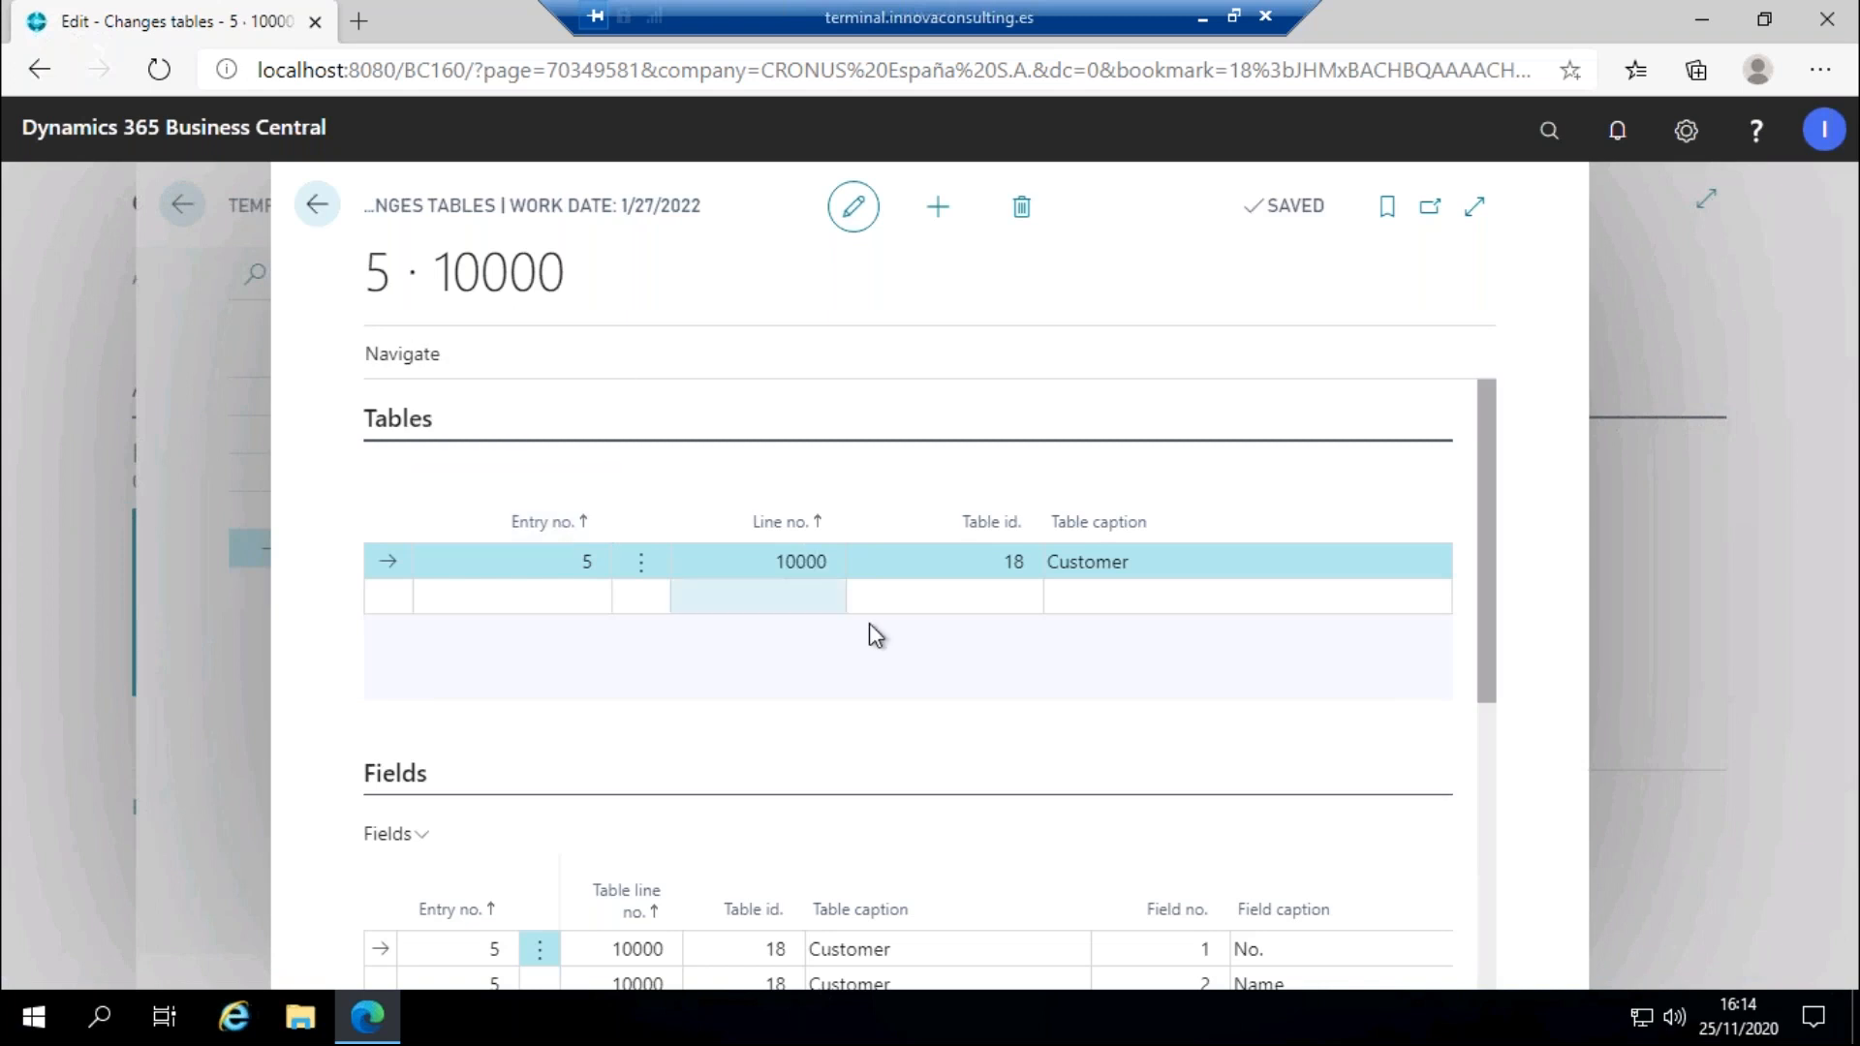
Review the Customer table's fields and C00010 filter, then open the Changes matrix.
scroll(874, 643, down, 5)
scroll(879, 507, up, 1)
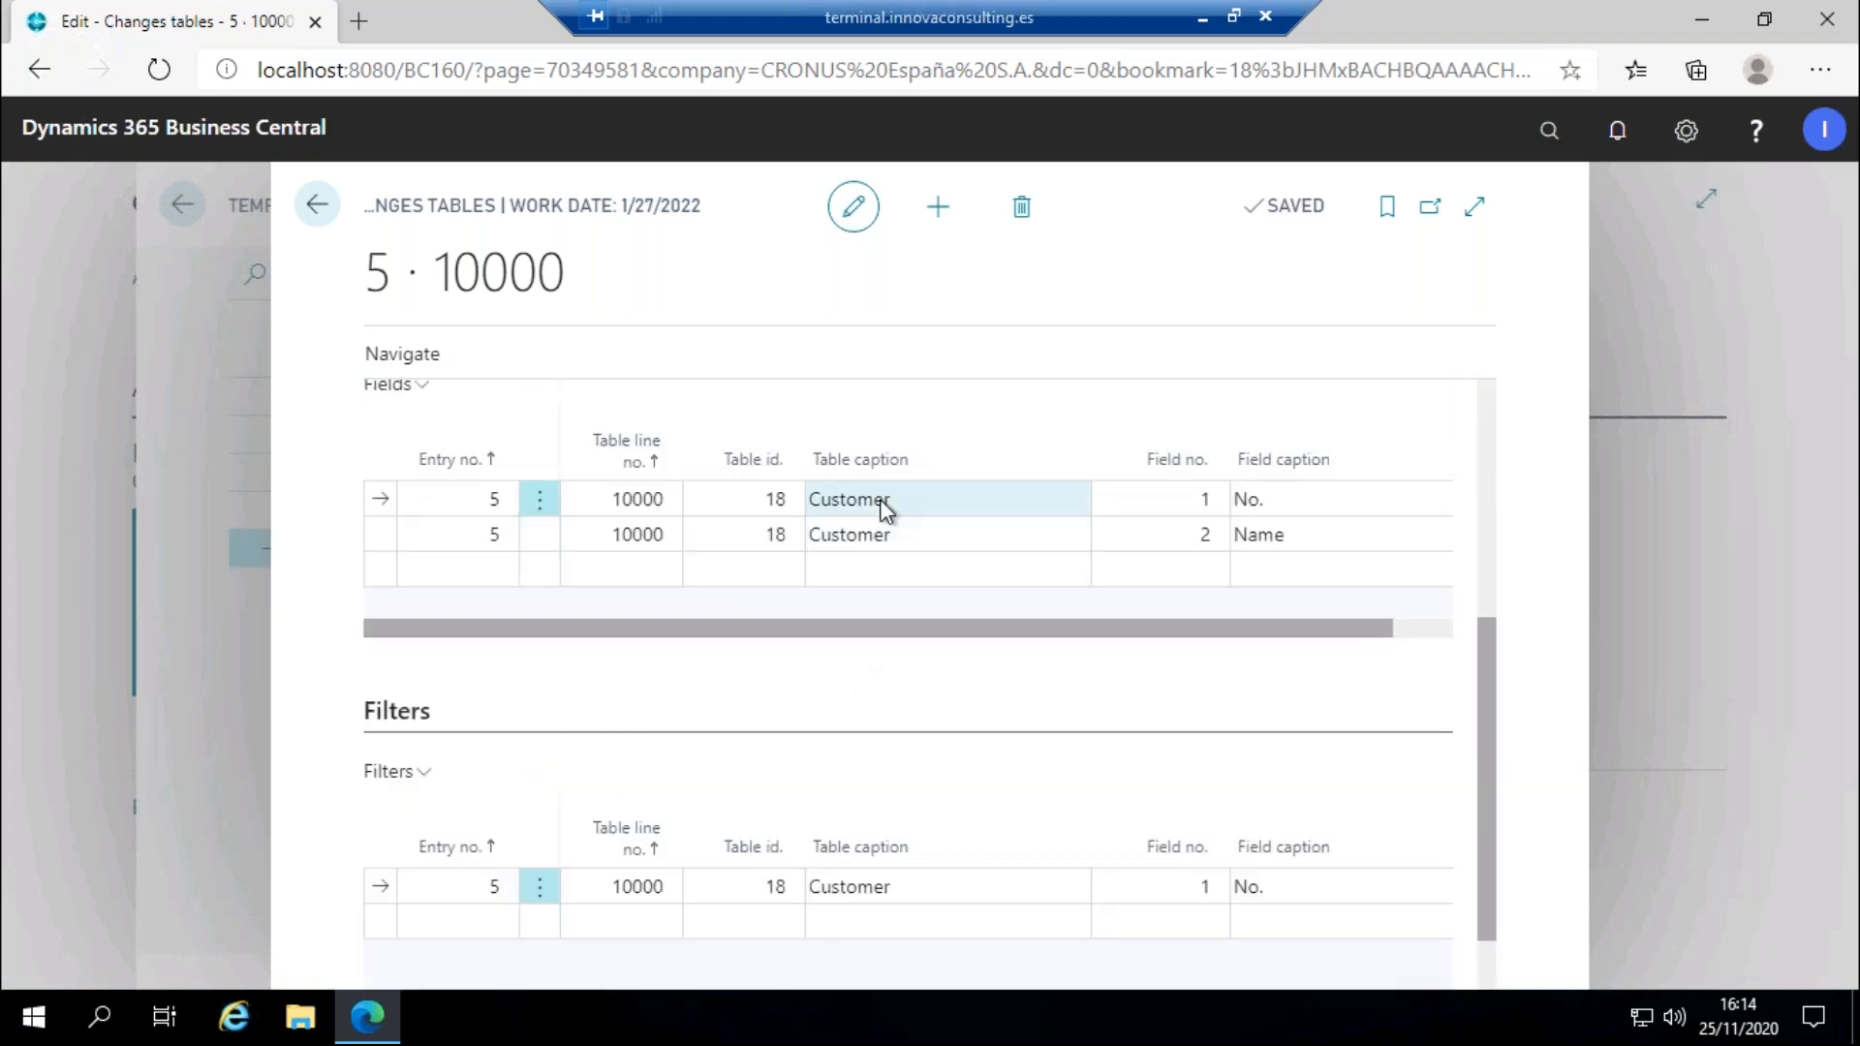
scroll(997, 655, down, 1)
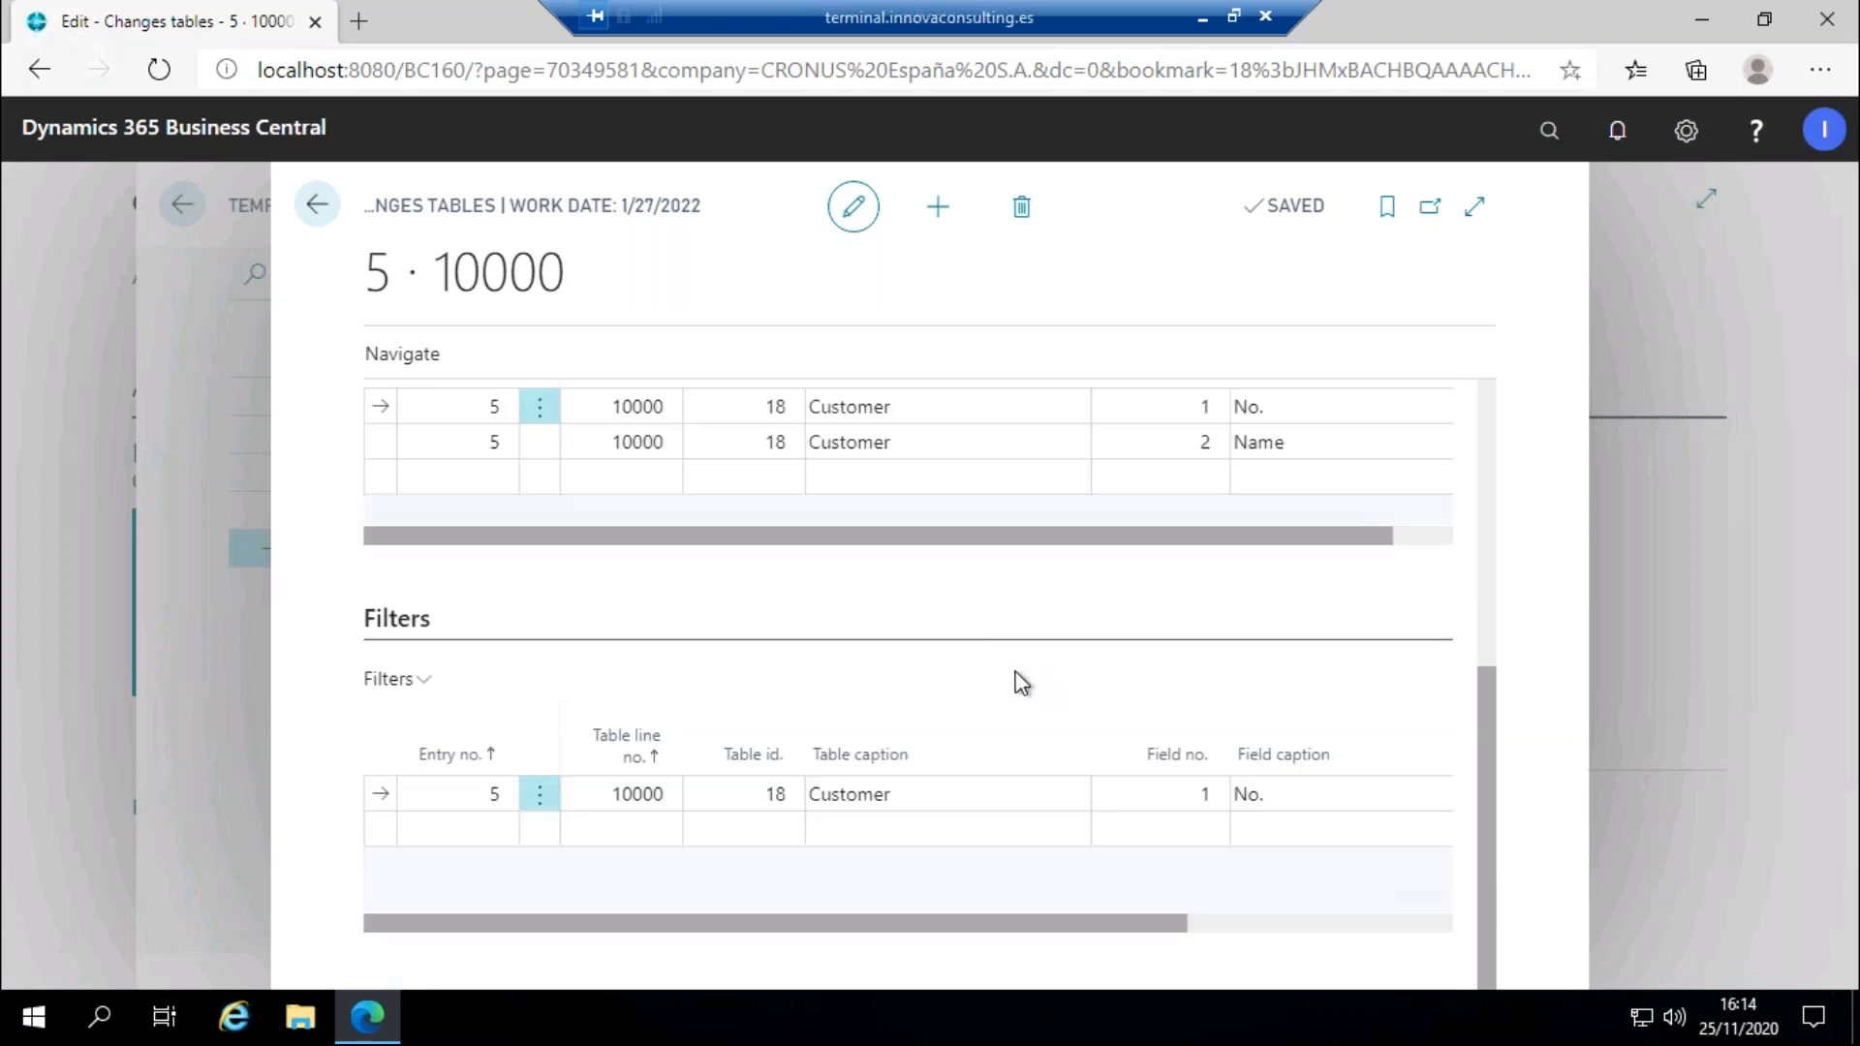
drag(942, 925, 1264, 889)
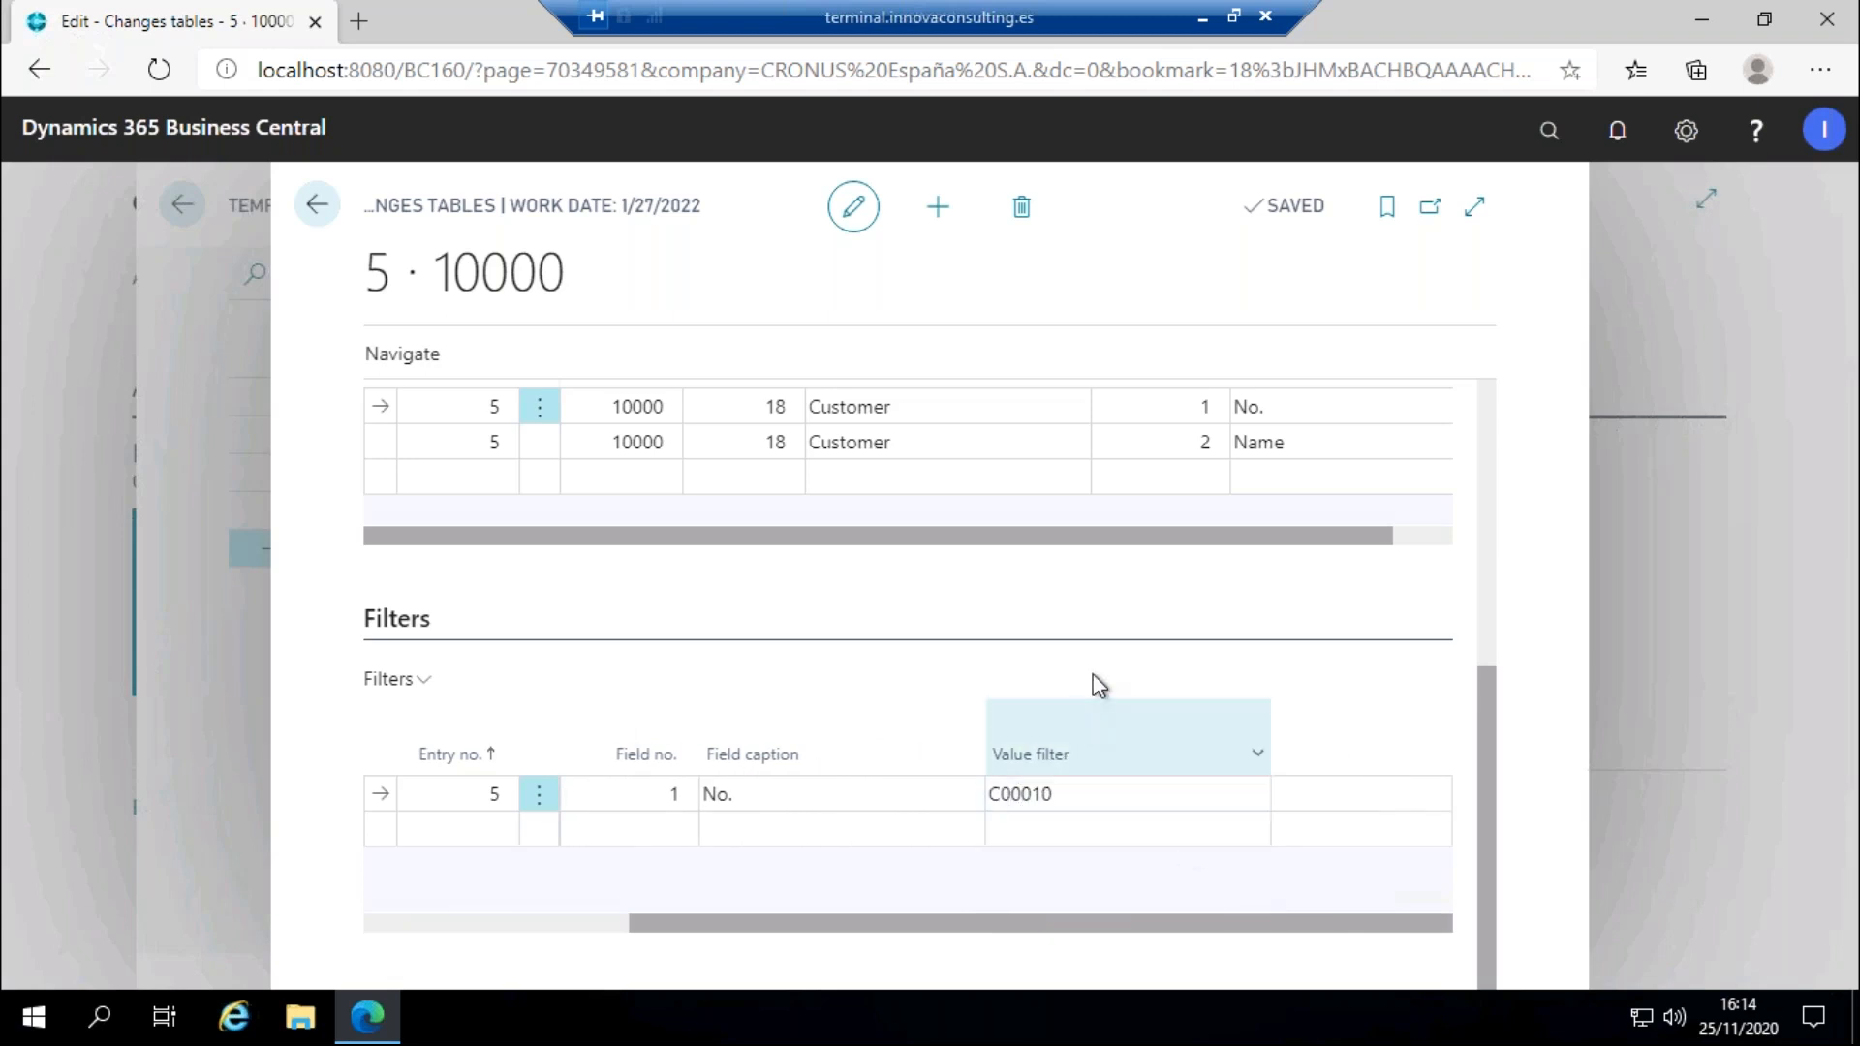
scroll(1095, 655, up, 2)
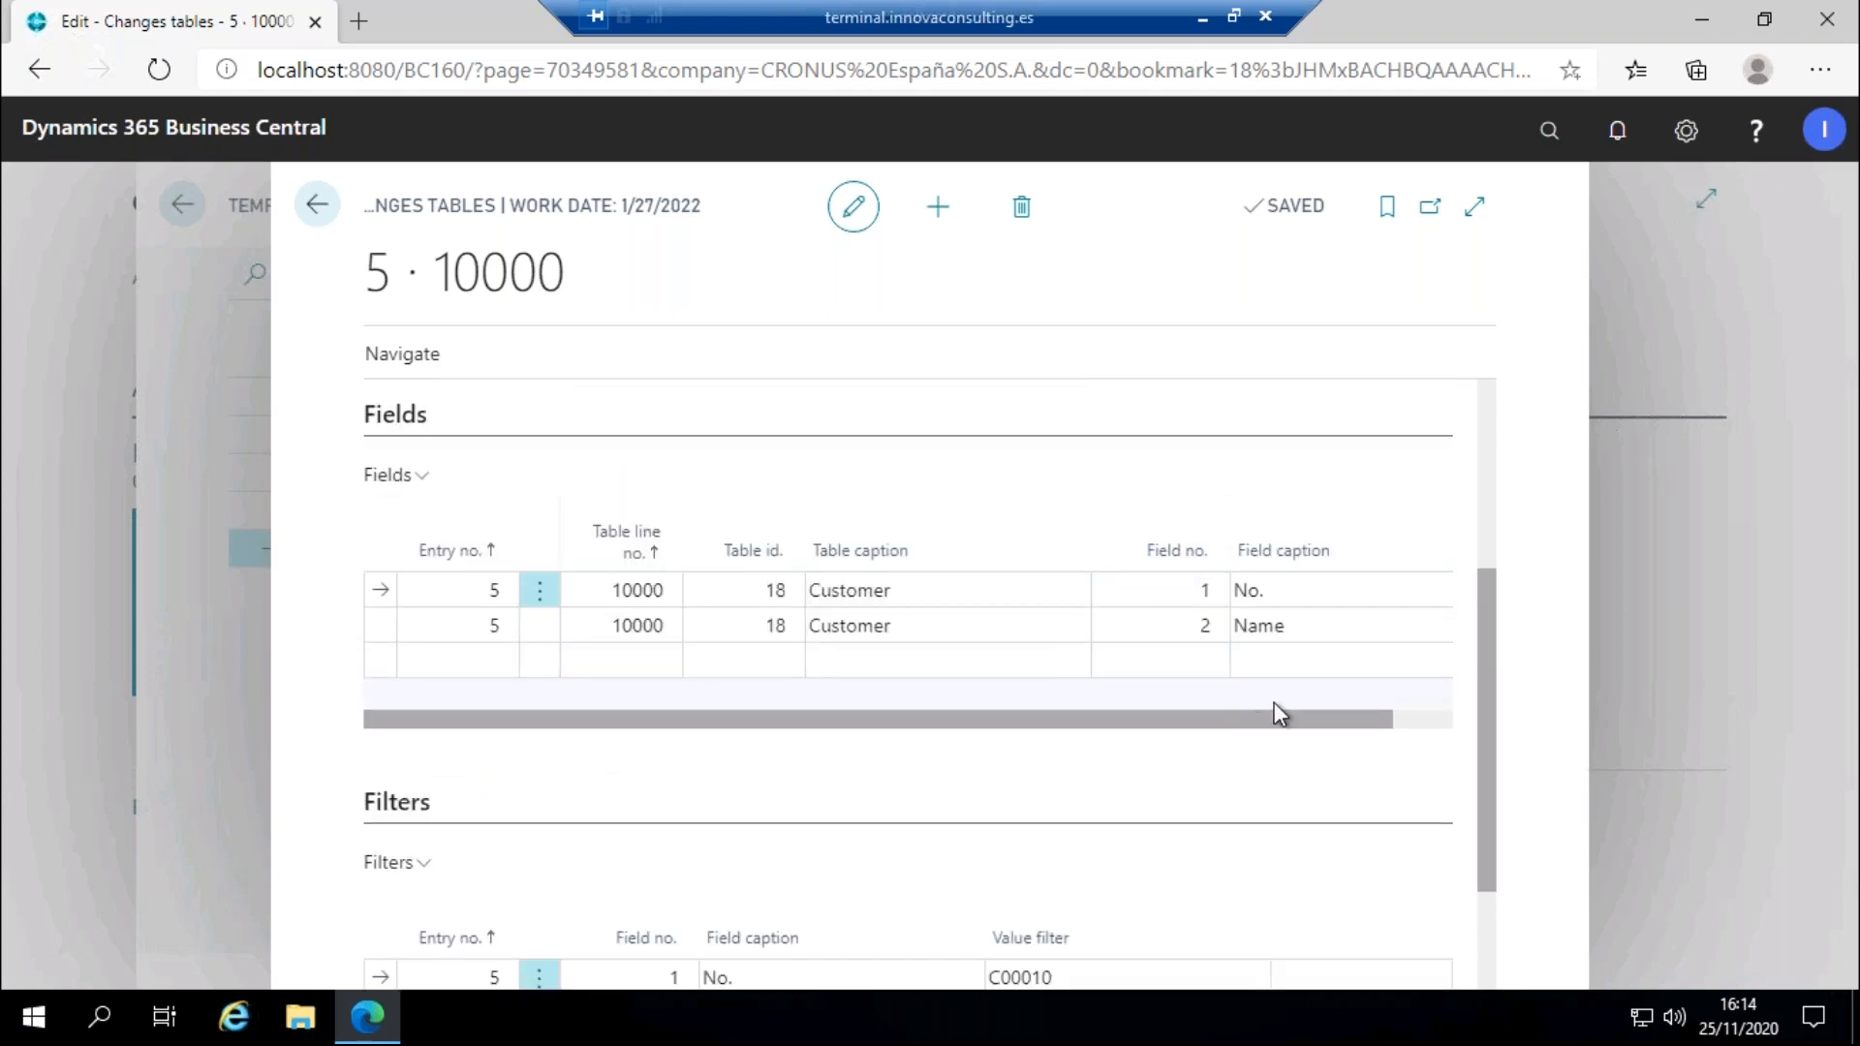
drag(1255, 717, 1395, 671)
drag(1135, 713, 525, 653)
click(380, 355)
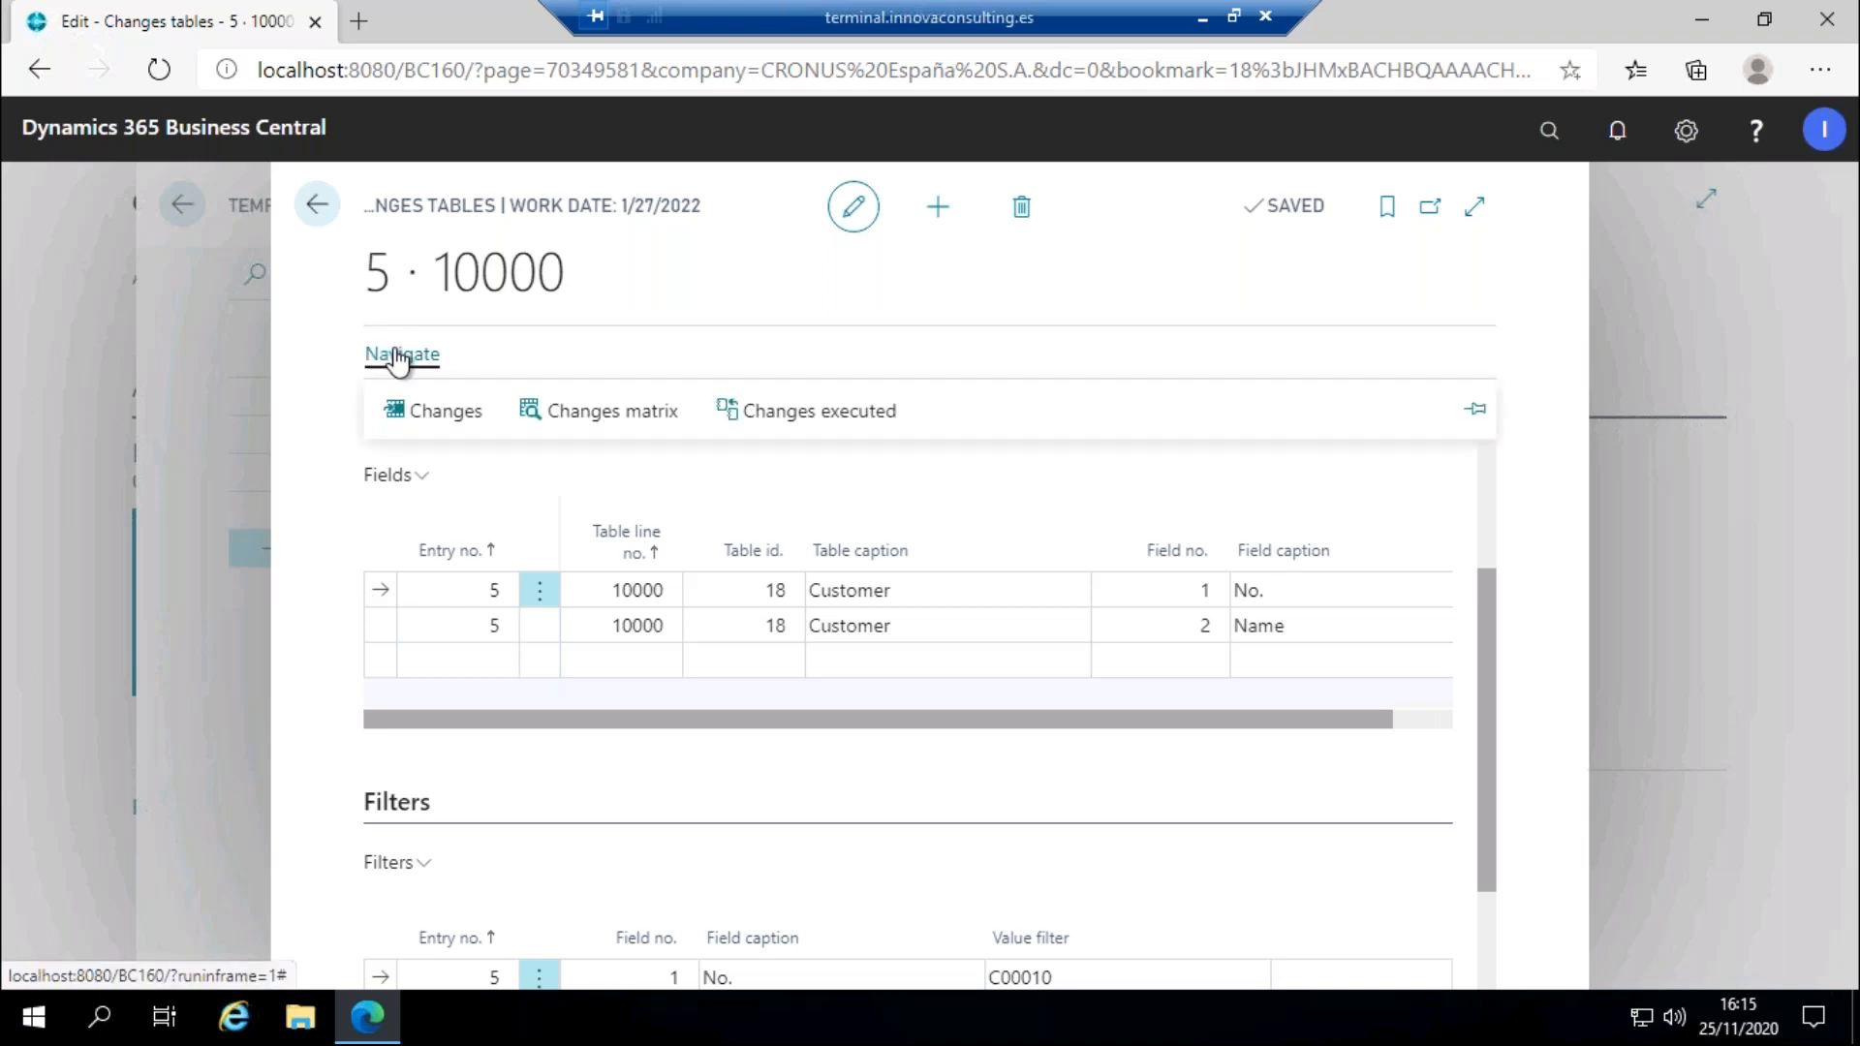
click(599, 411)
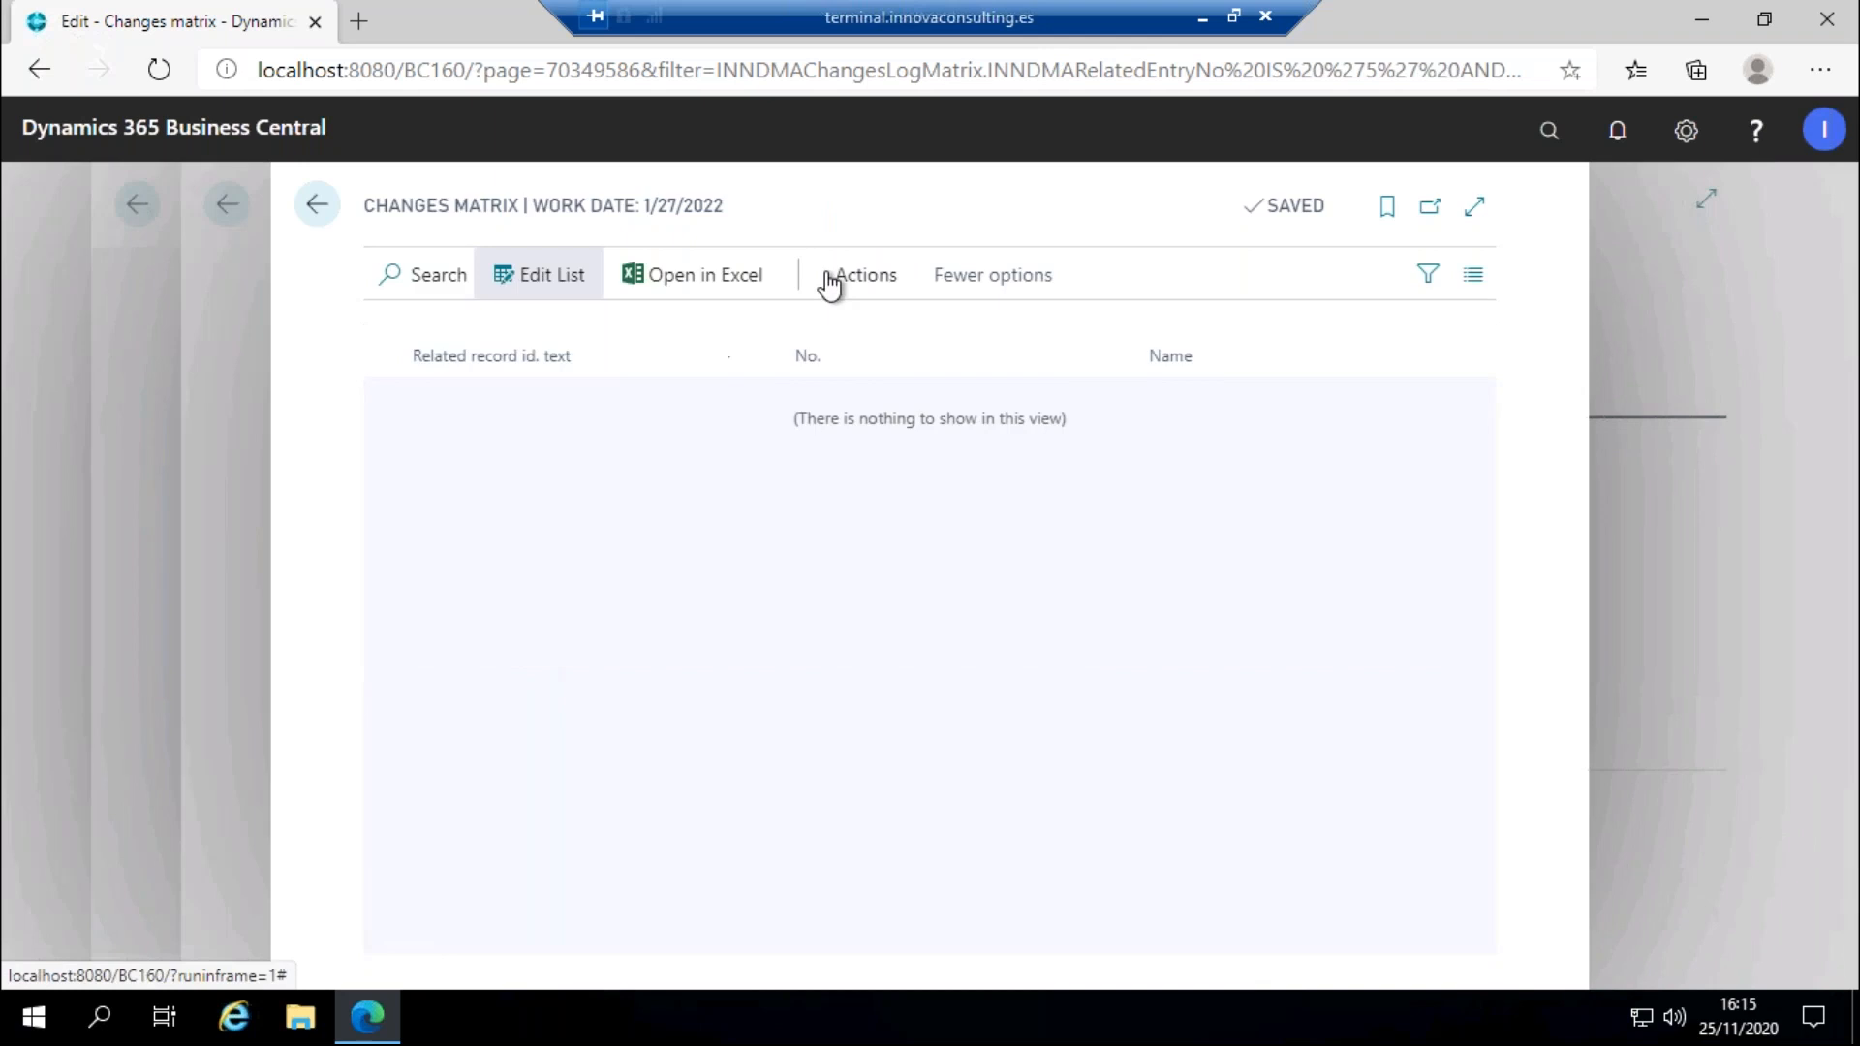
Load customer C00010 into the matrix and rename it to Test 10 20.
click(830, 280)
click(834, 335)
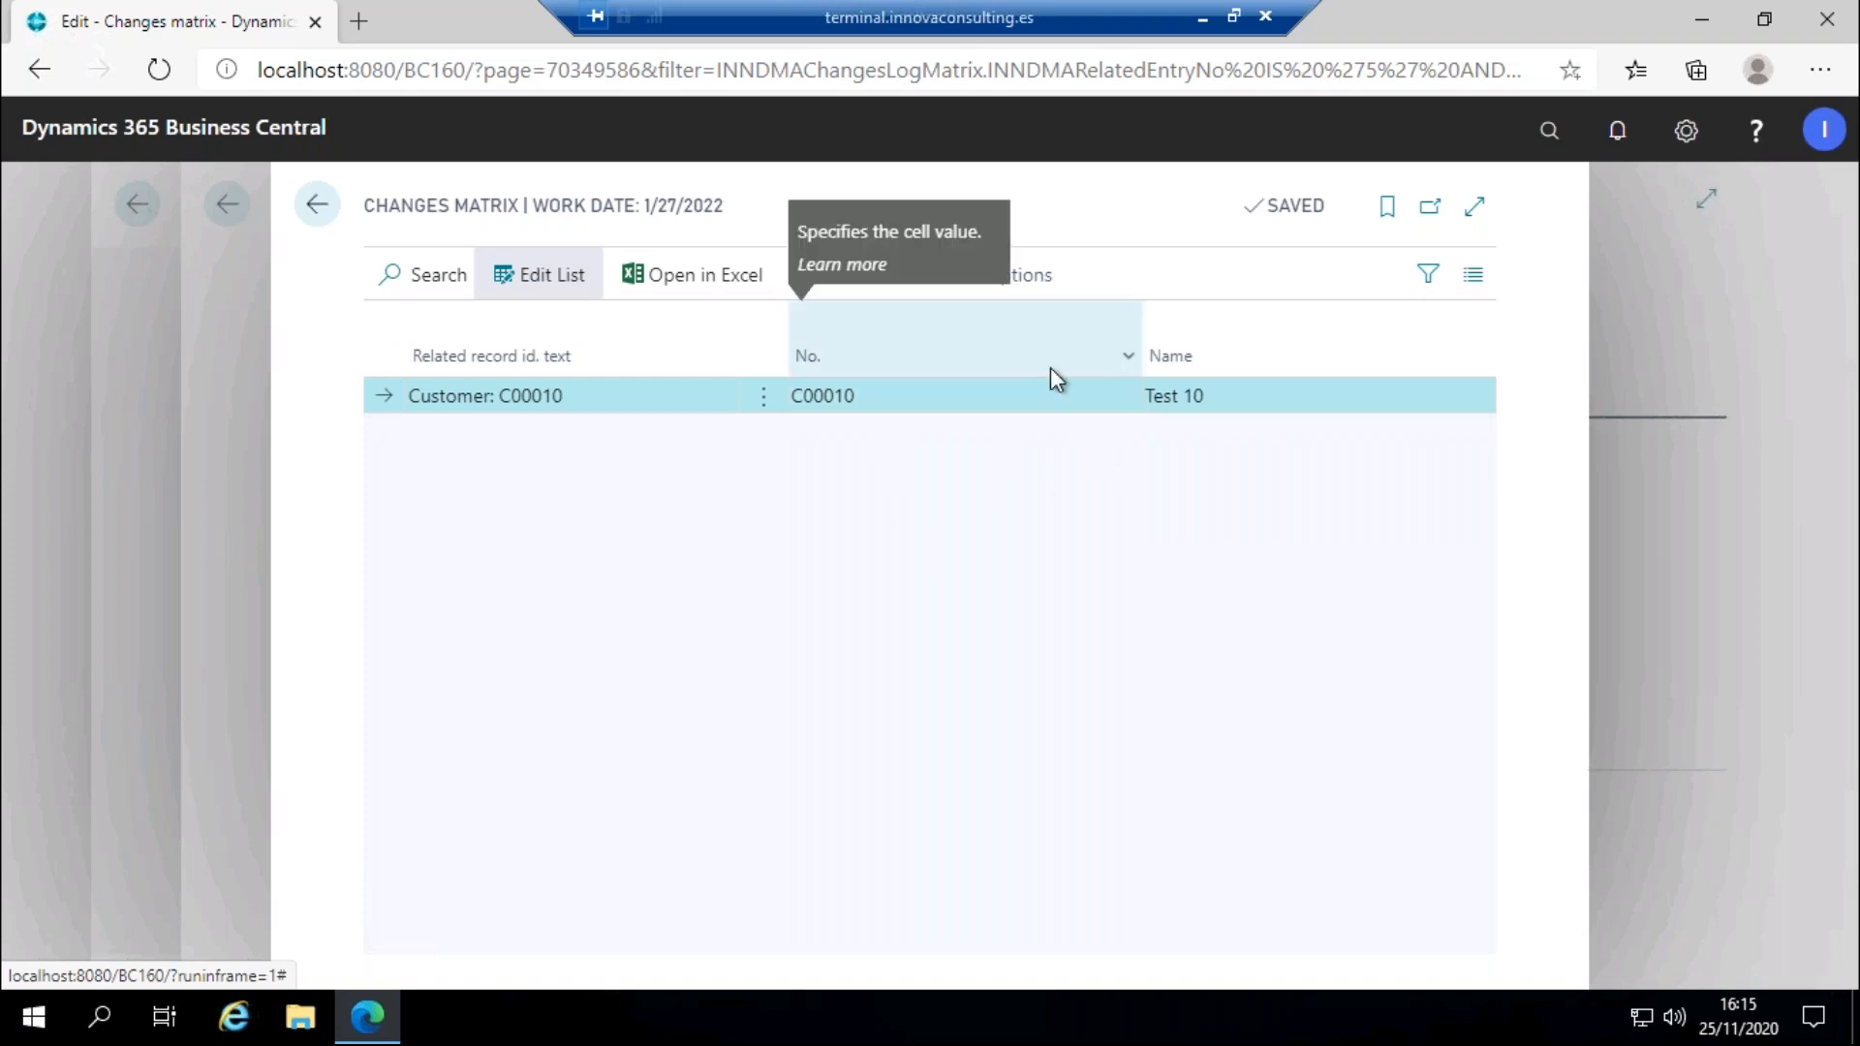
click(1334, 393)
click(1318, 382)
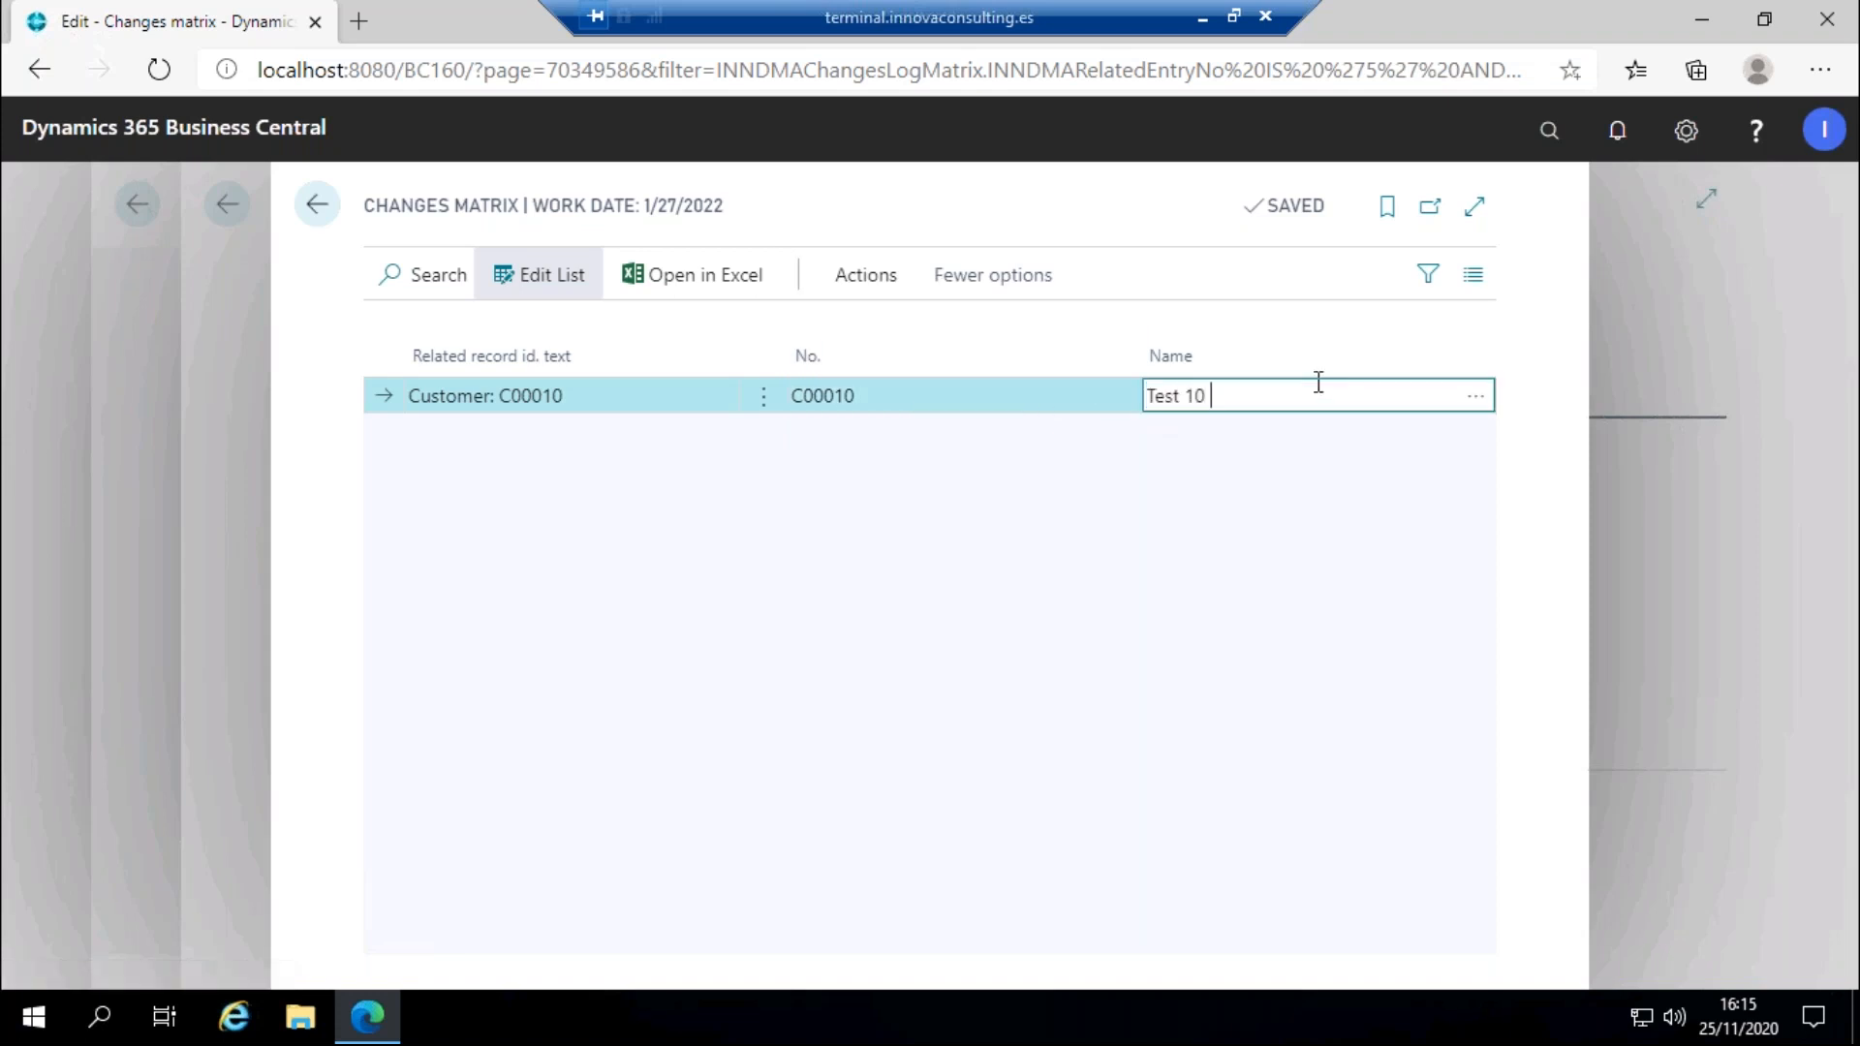
text(20)
click(863, 272)
Save the modified customer data into the system.
click(966, 567)
click(852, 281)
click(858, 392)
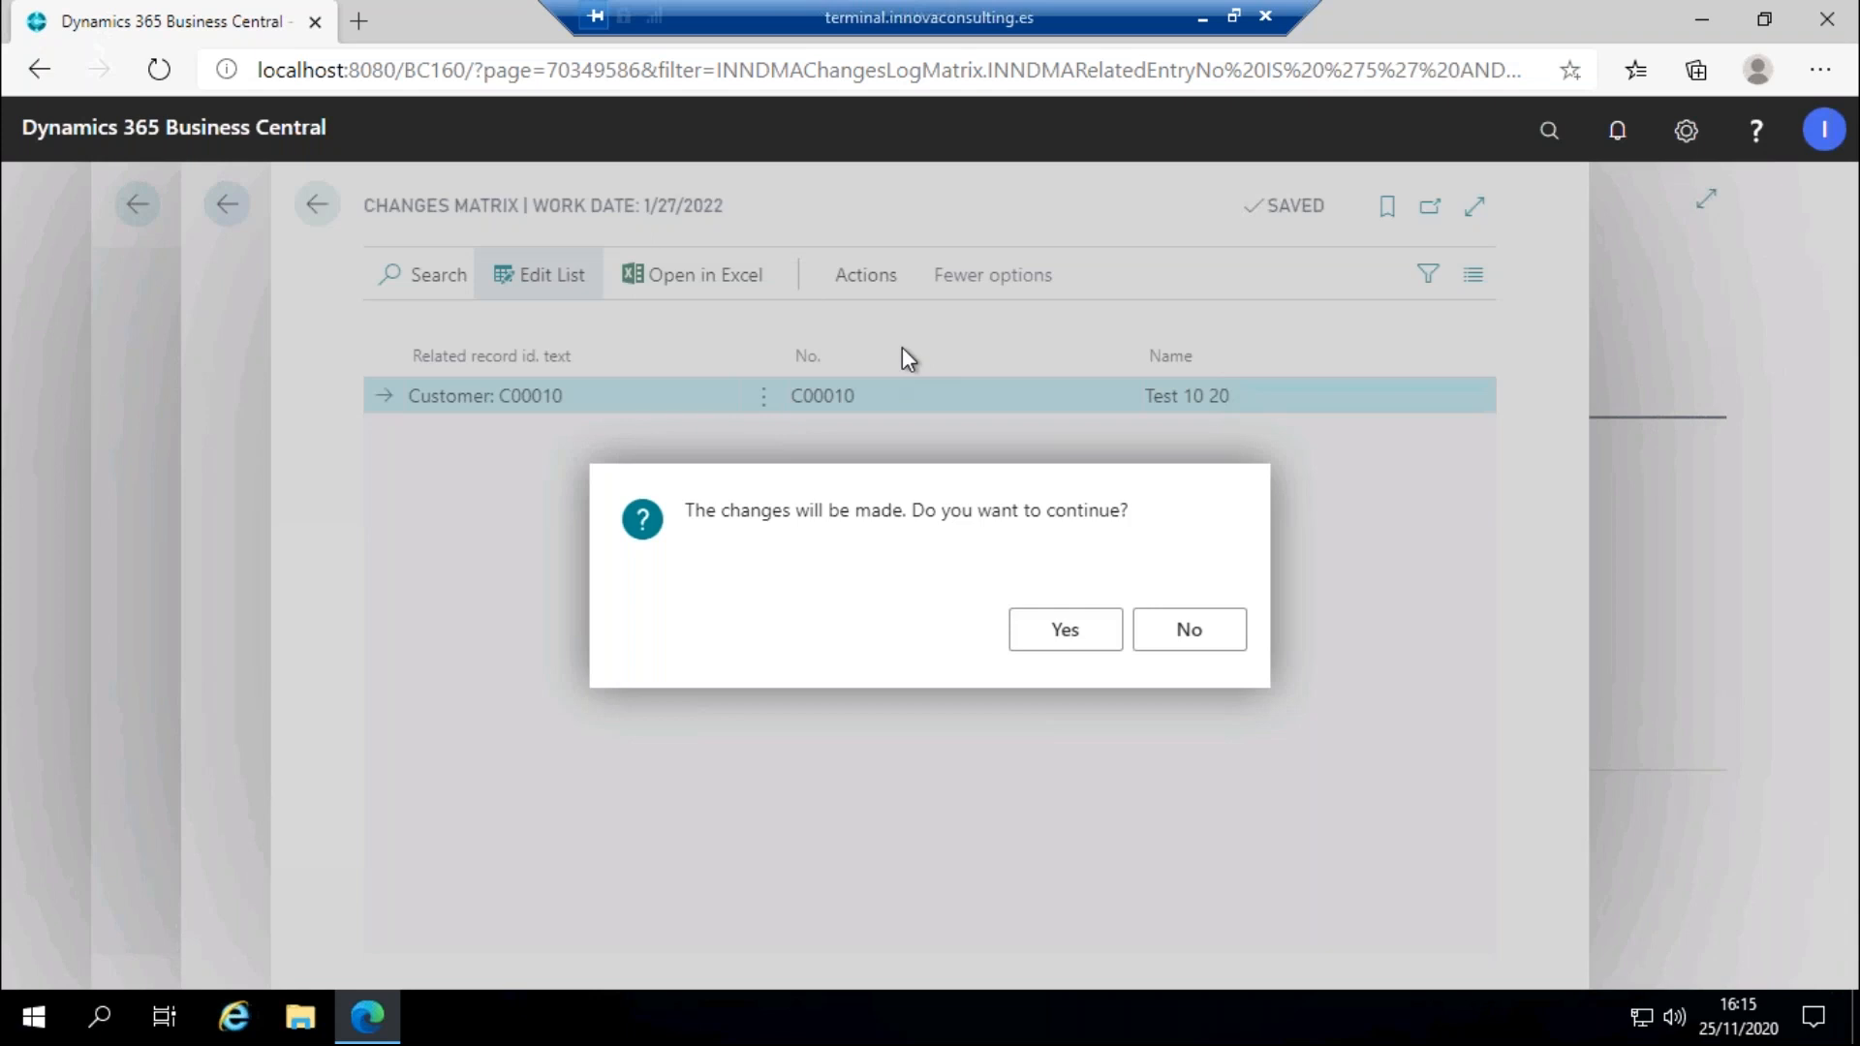
Confirm the changes and submit the pasted Innova Online customer id to apply the rename.
click(1052, 635)
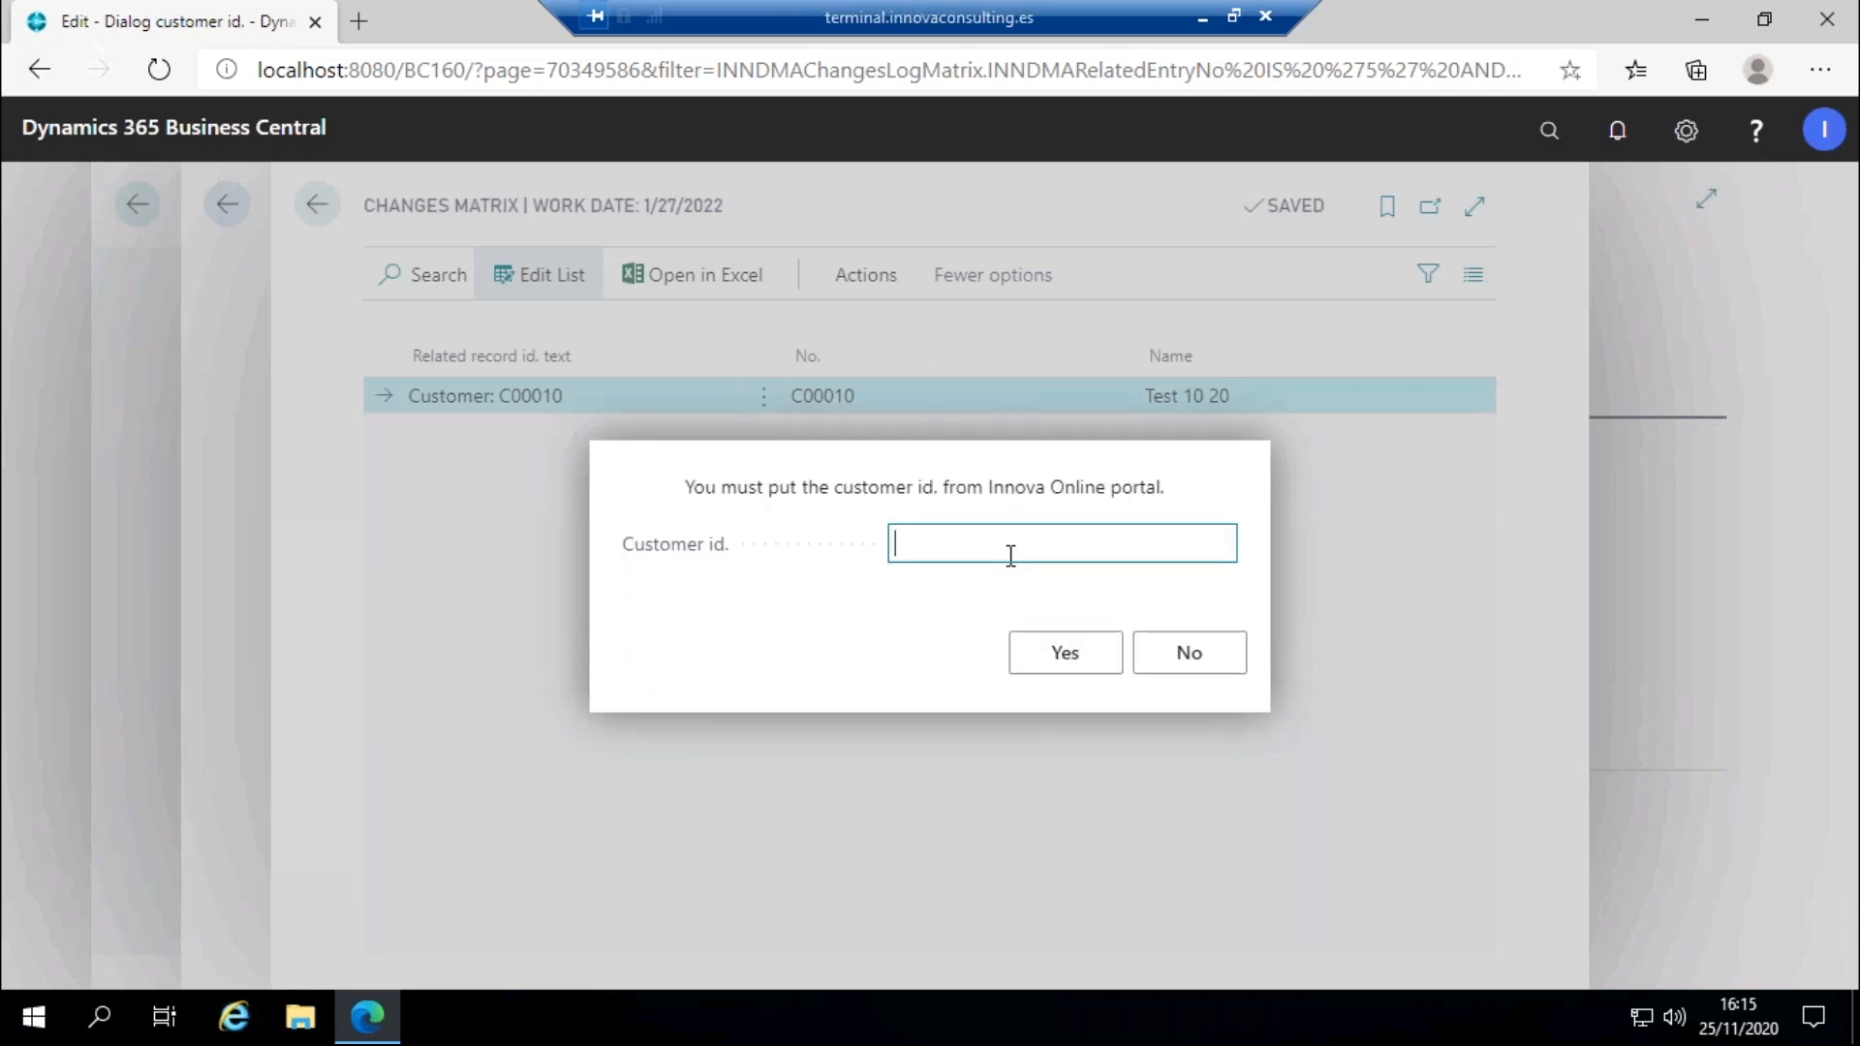
text(491af63-eae3-4c8c-90c3-5ef03dbb3c71)
drag(1165, 543, 770, 557)
click(949, 542)
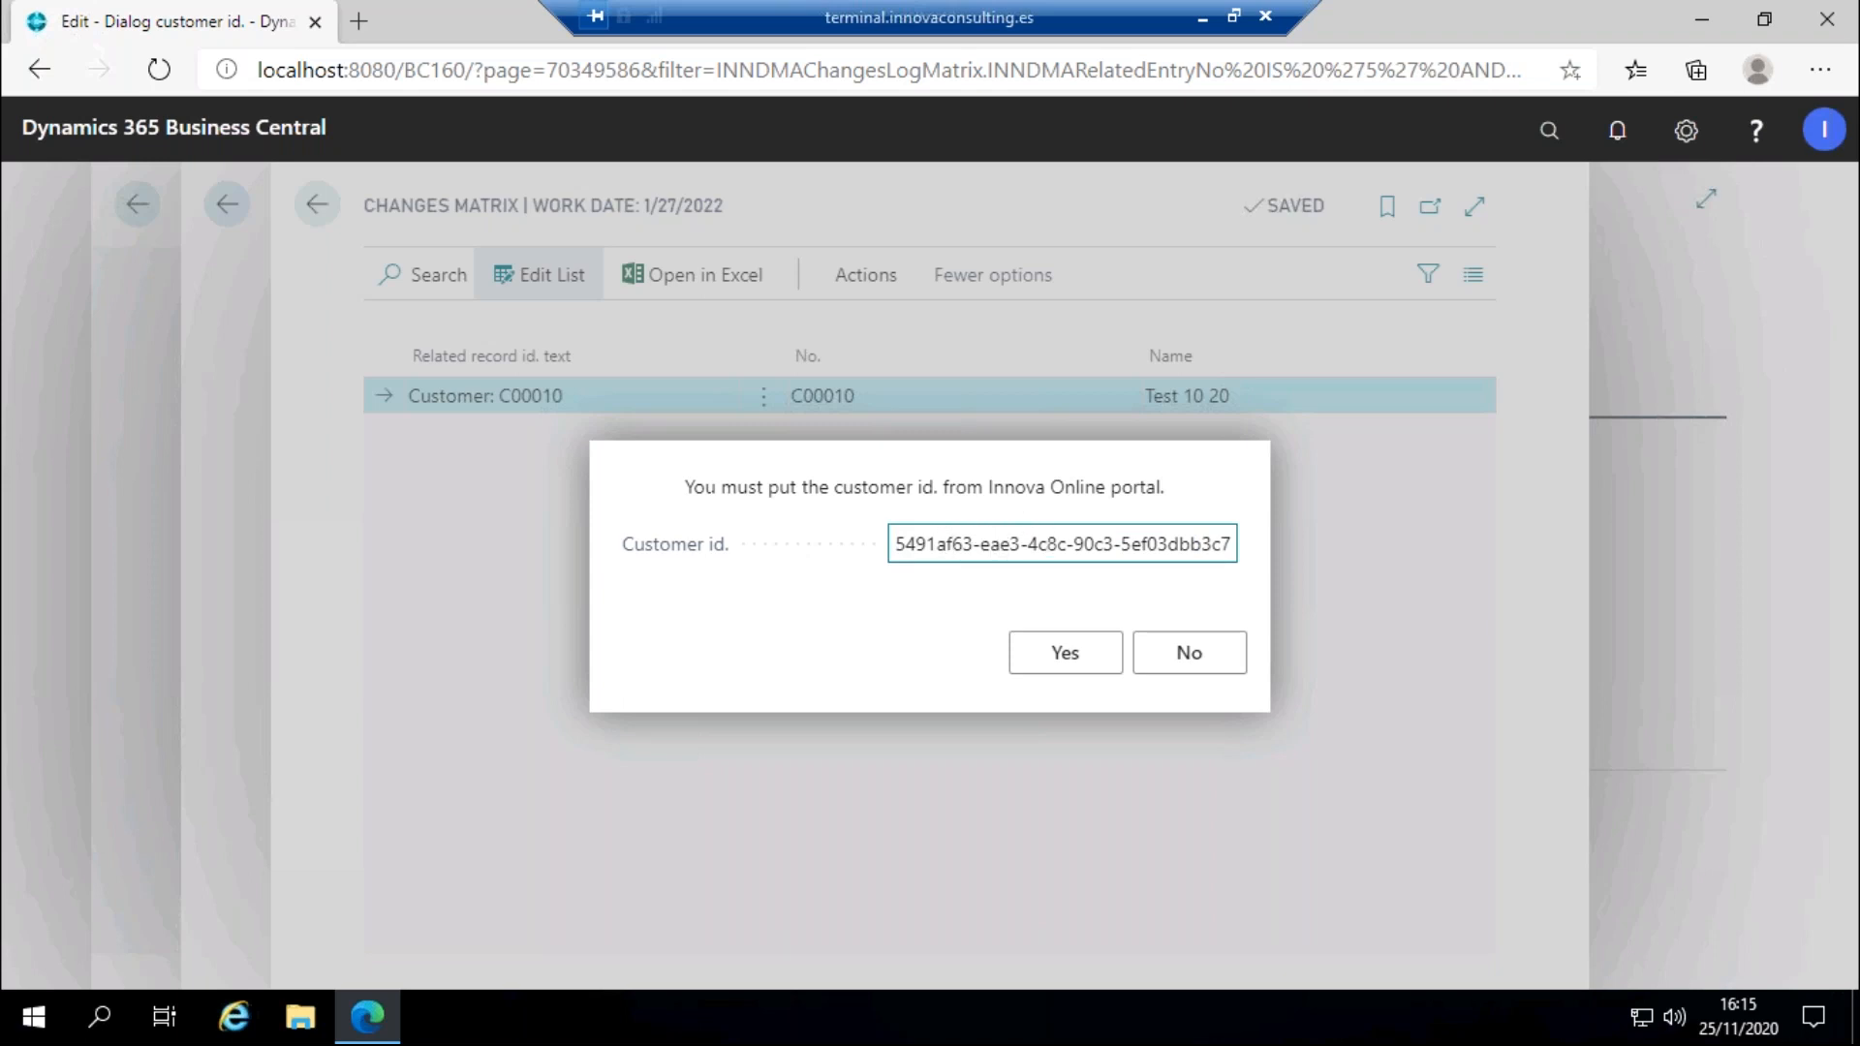
drag(916, 544, 1241, 548)
click(1201, 545)
click(1066, 656)
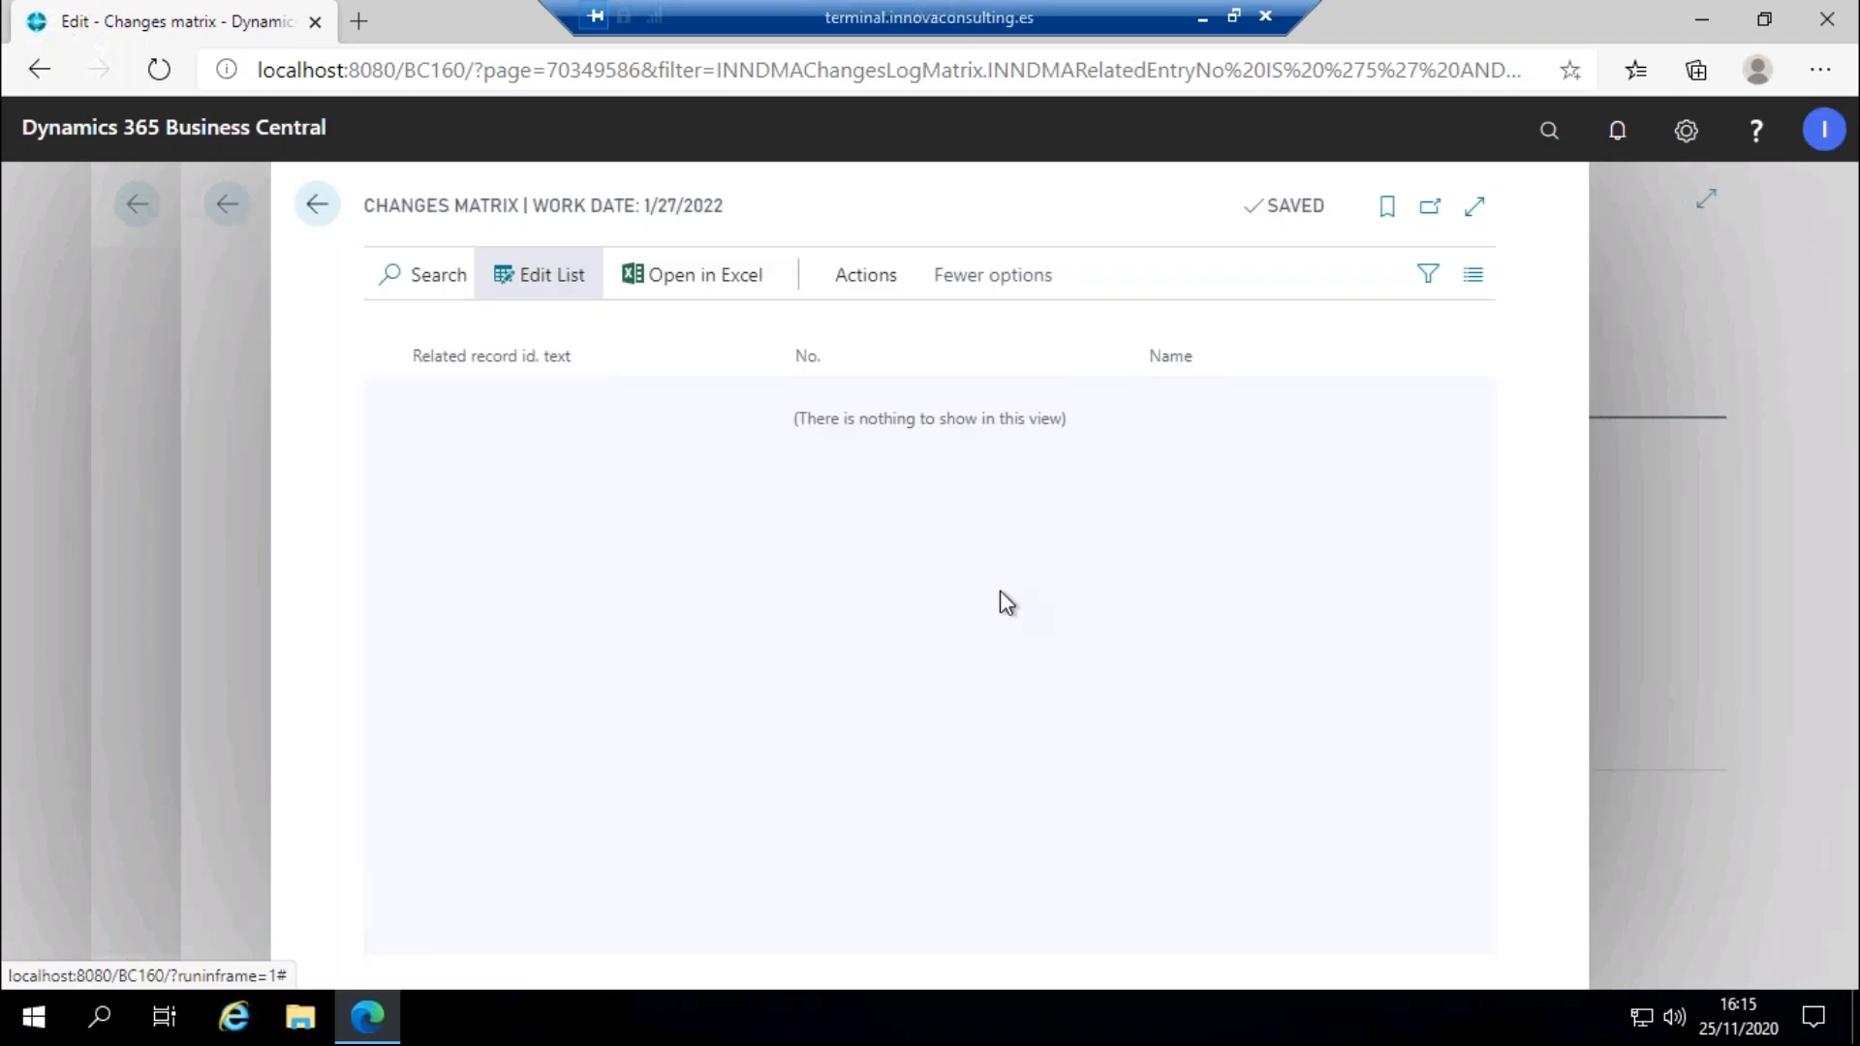
click(317, 204)
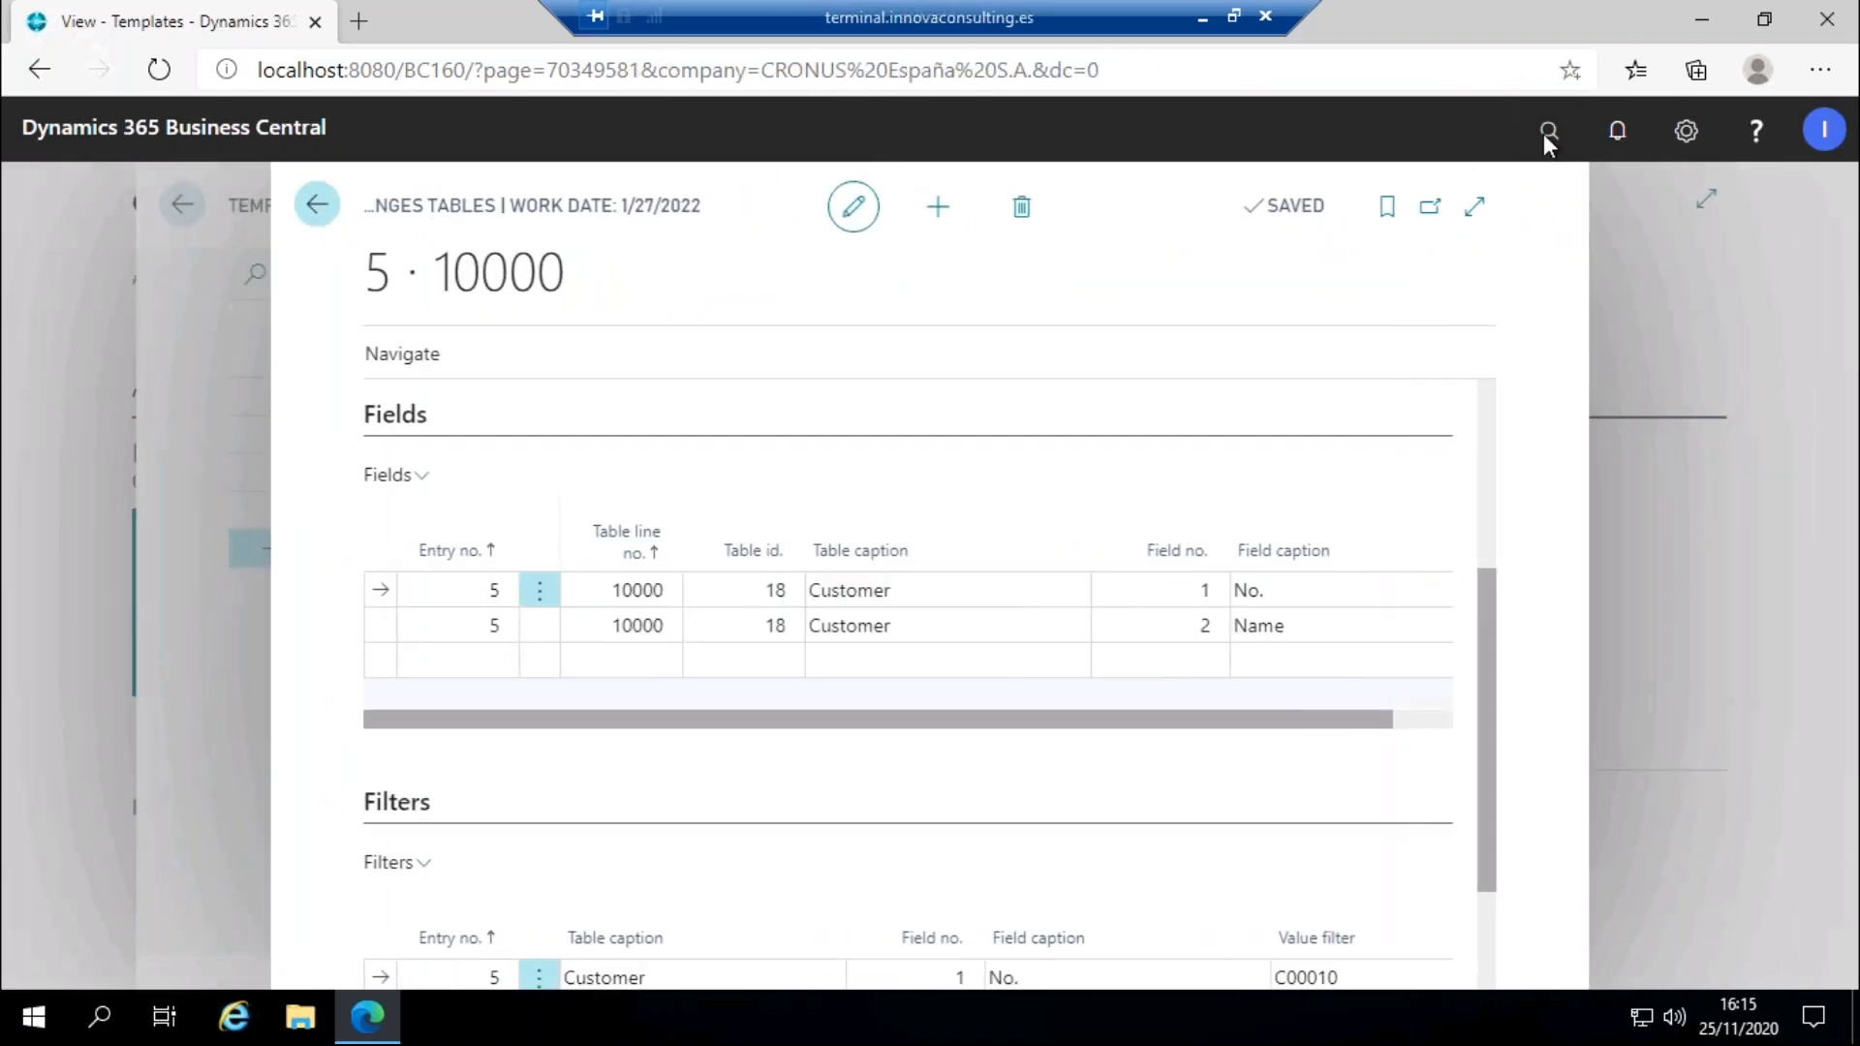
Search 'customer', confirm C00010 reads Test 10 20 in Customers, then return to Templates.
click(1546, 131)
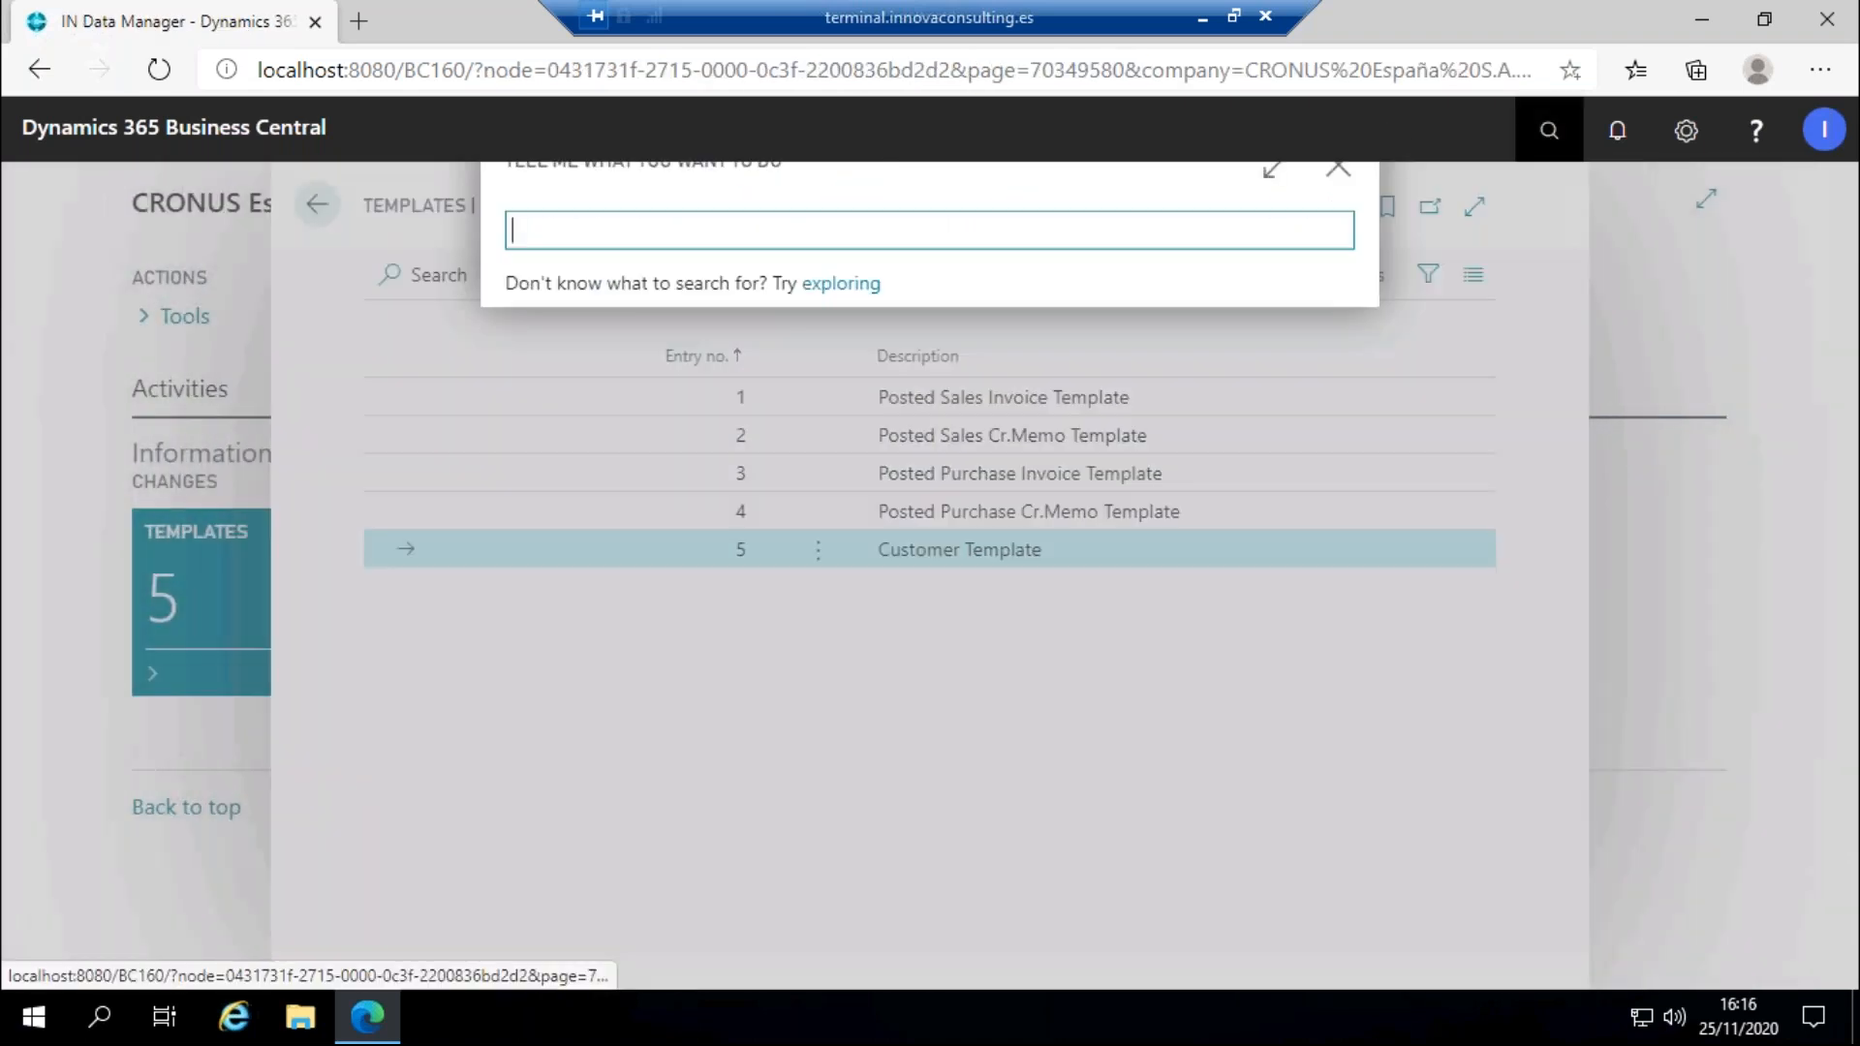
text(customer)
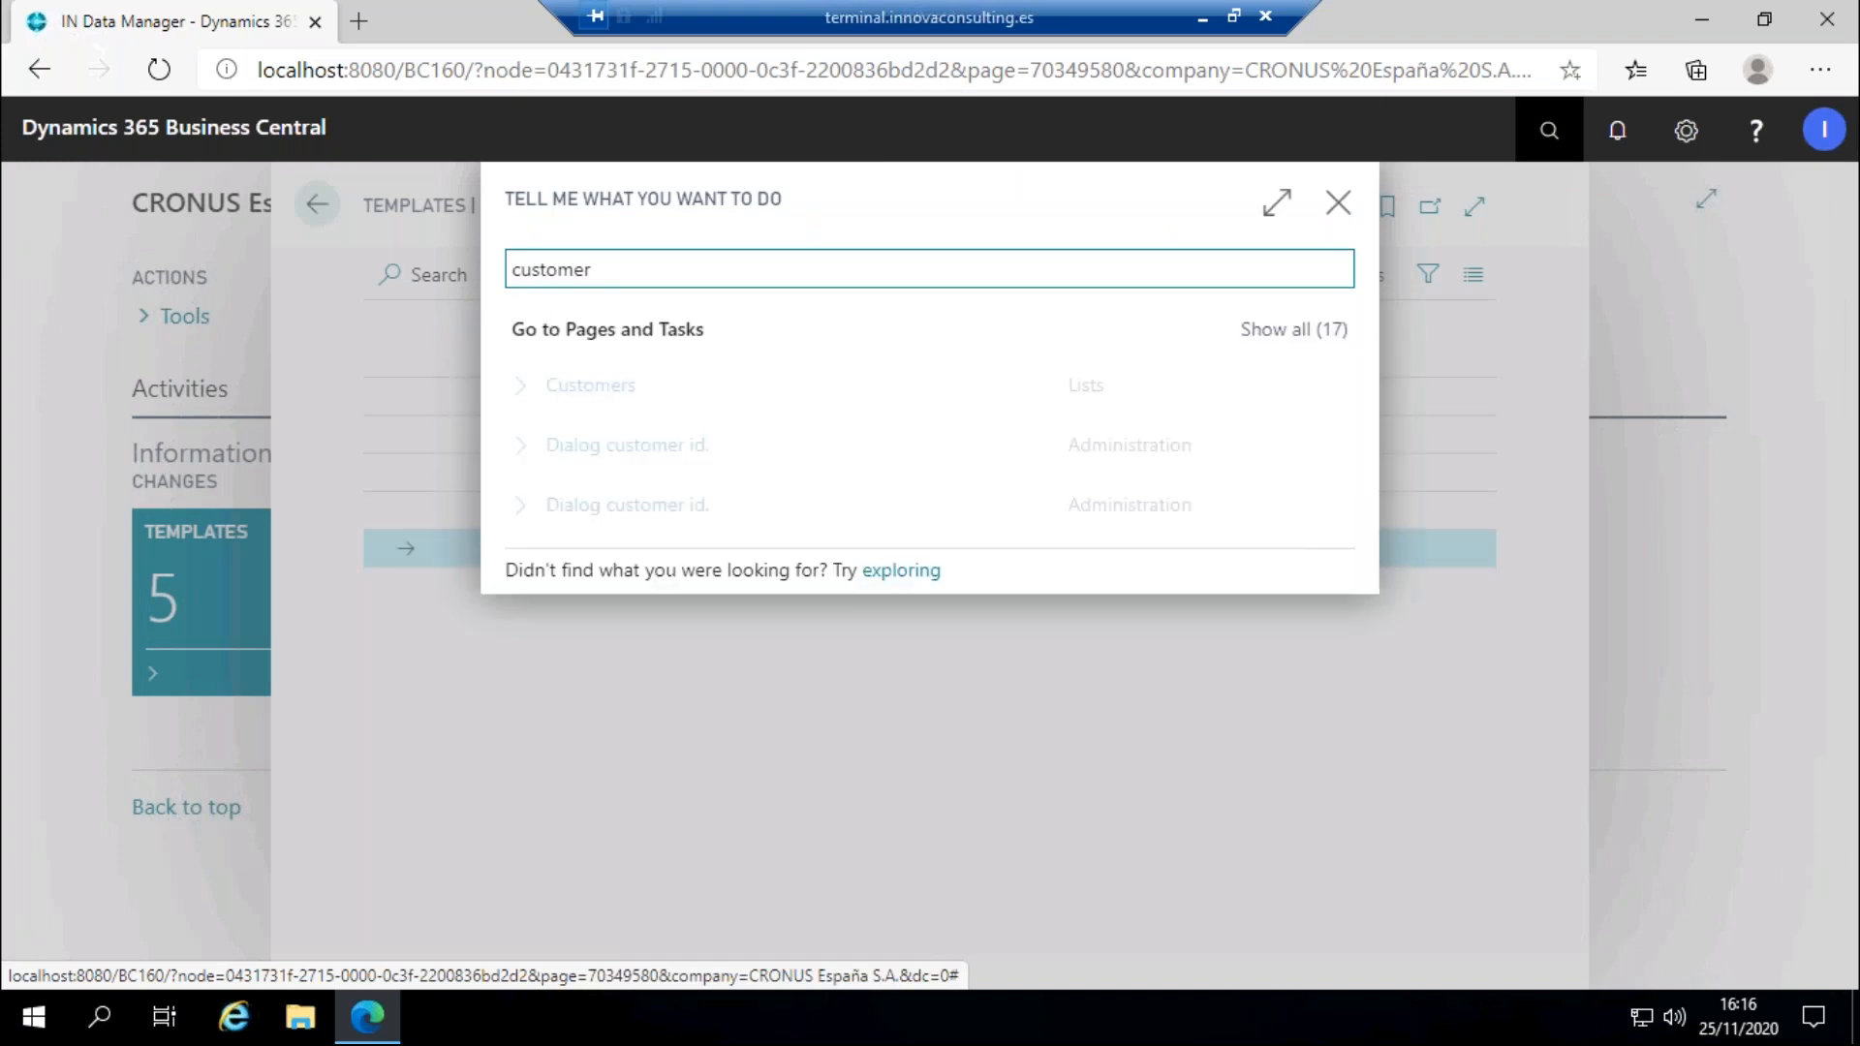
click(675, 397)
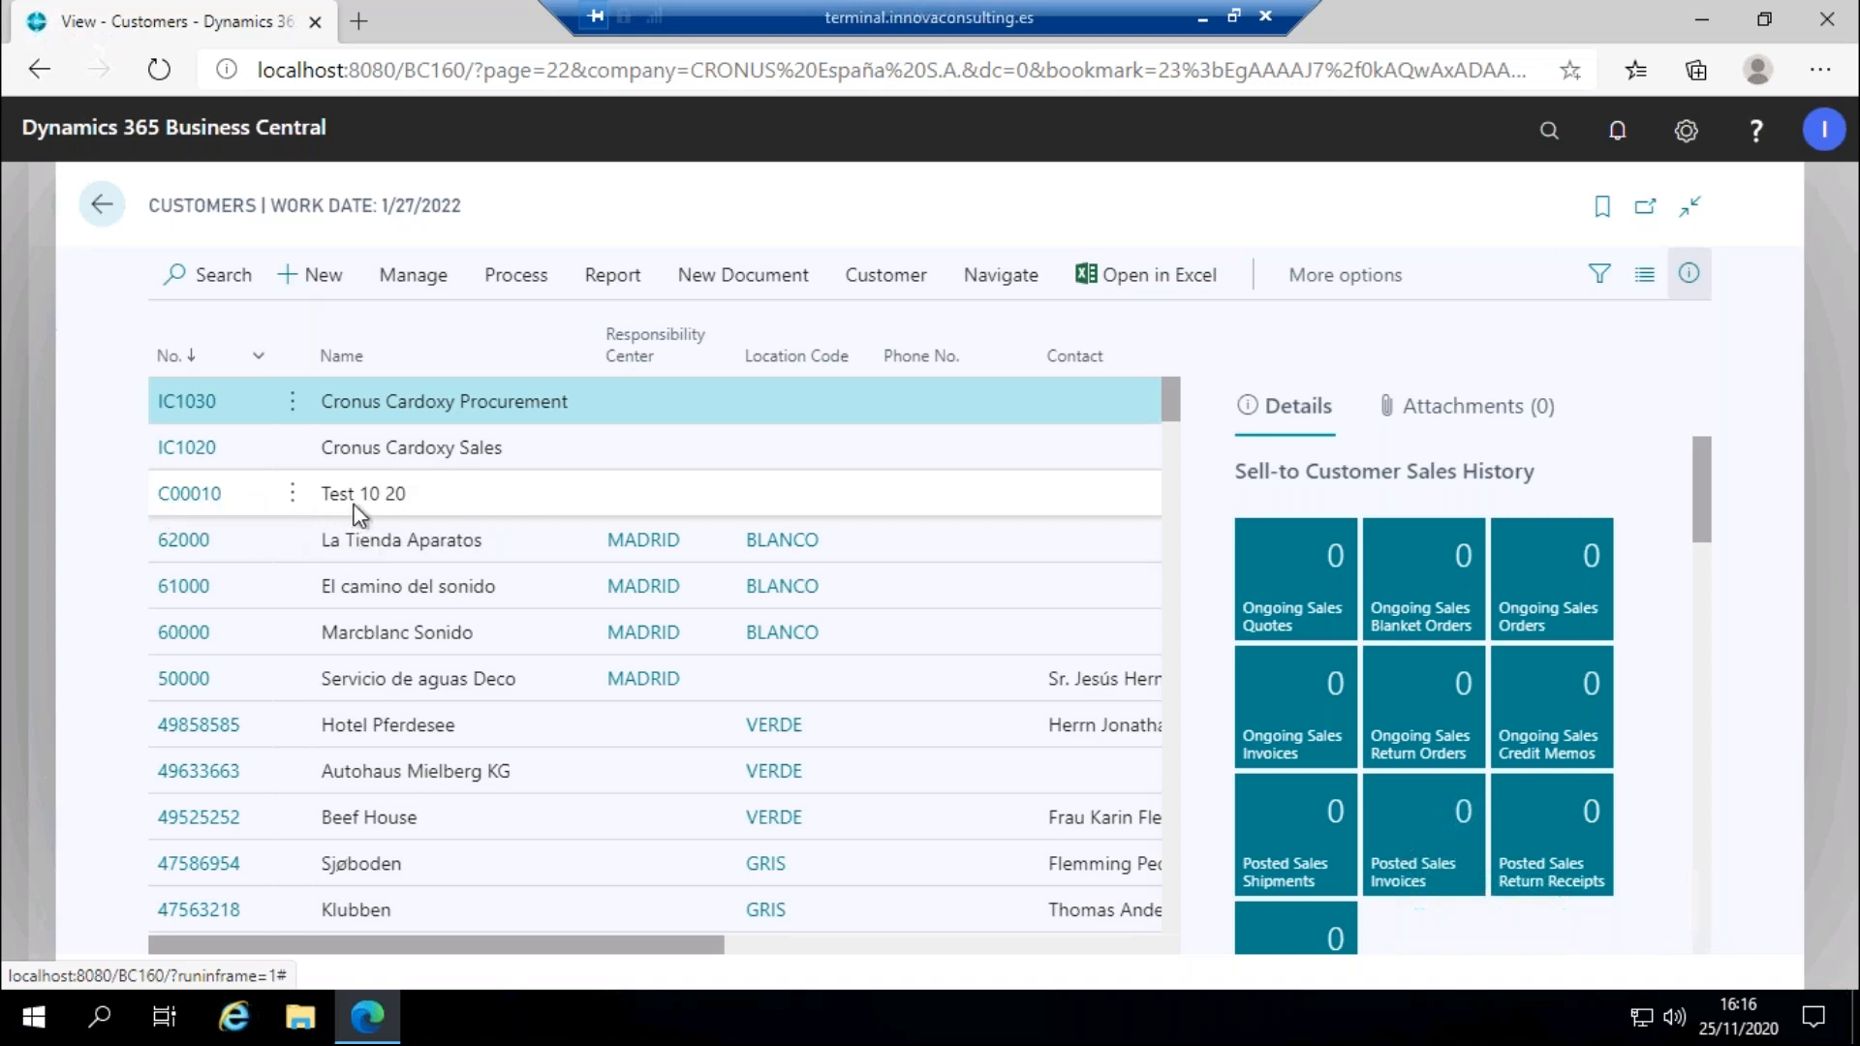
click(102, 204)
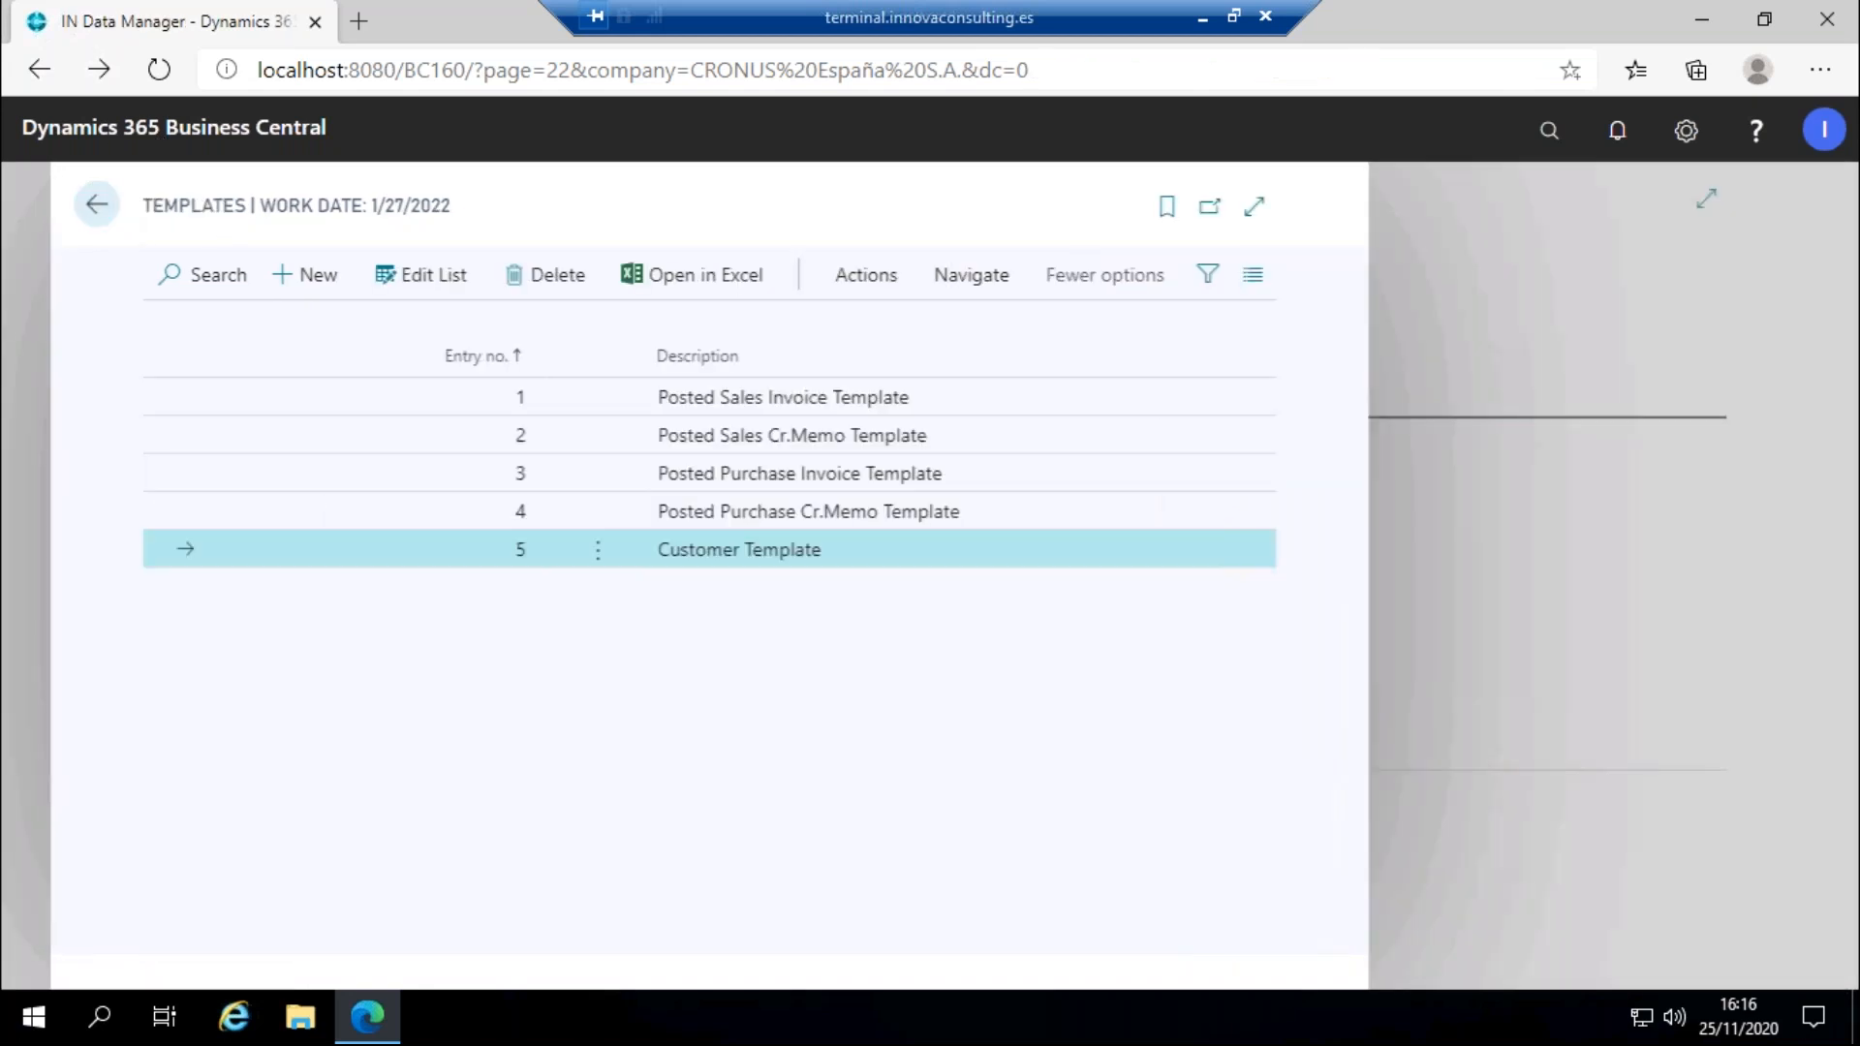
click(113, 204)
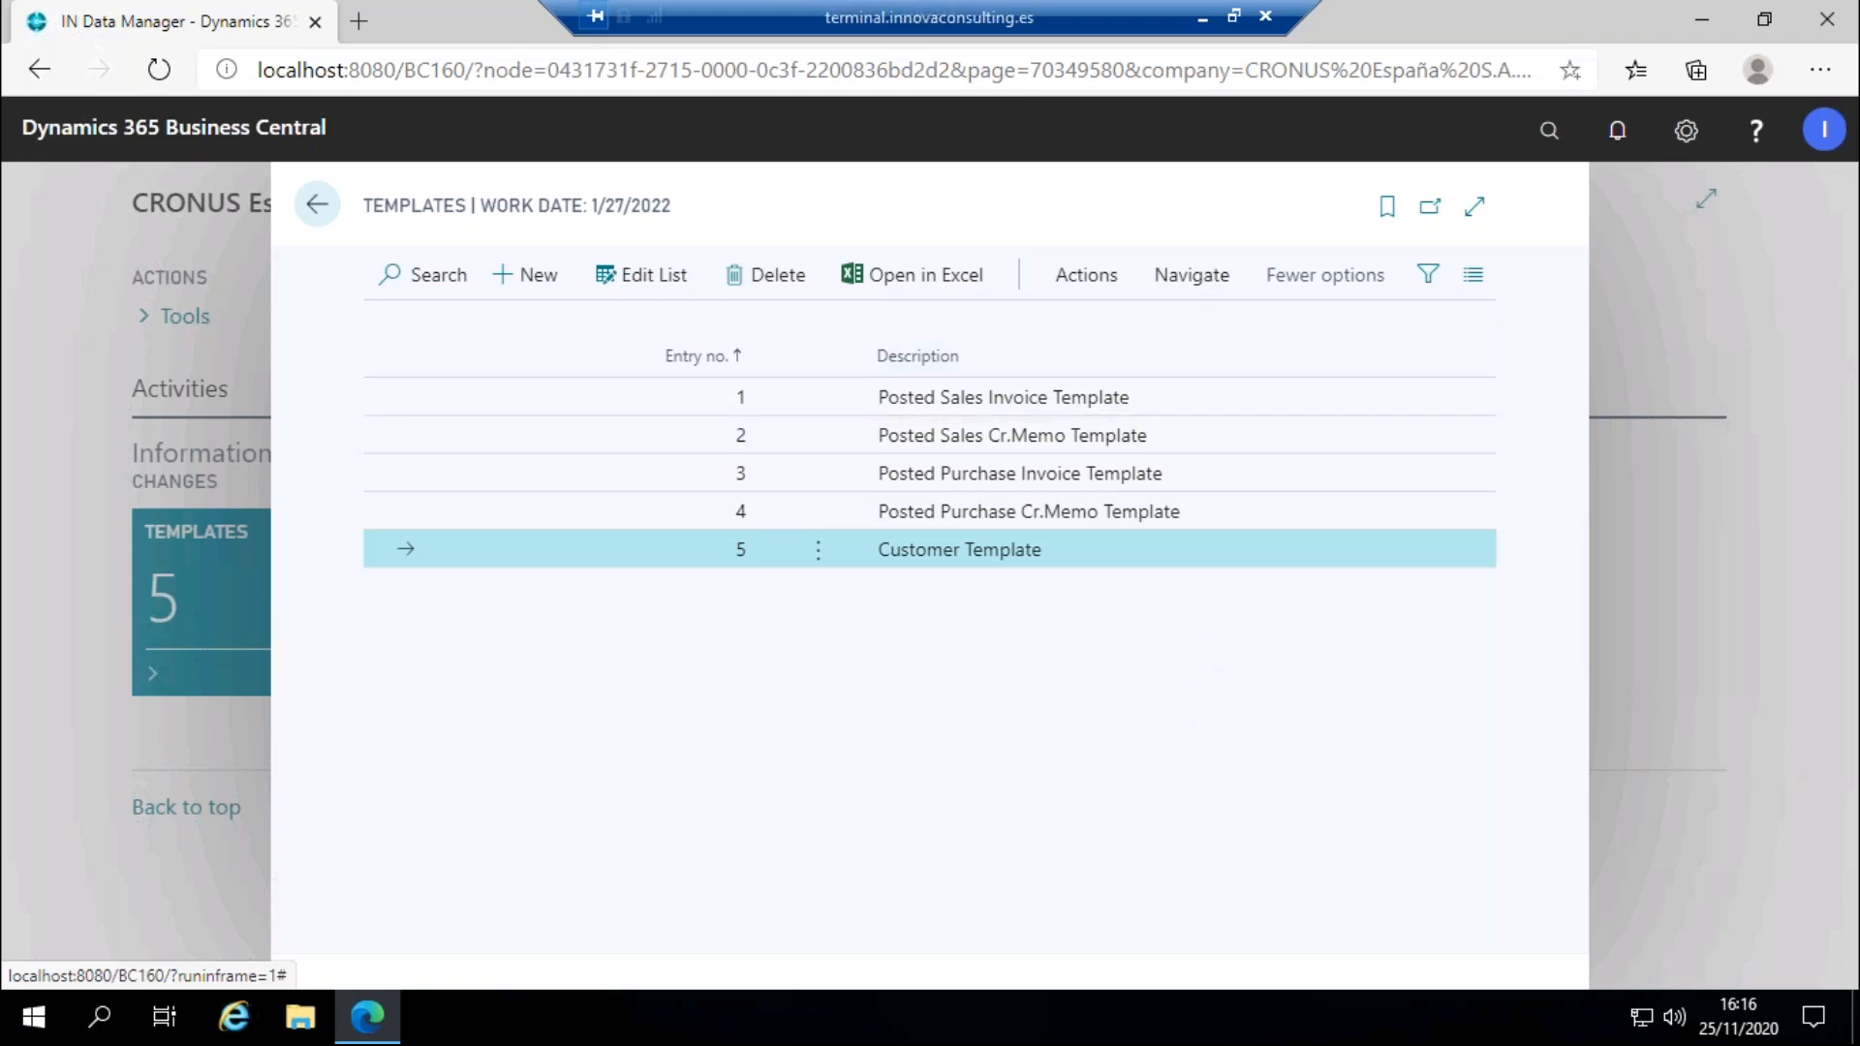
Open the Changes executed log and select the latest executed change, line 5.
click(1192, 276)
click(981, 336)
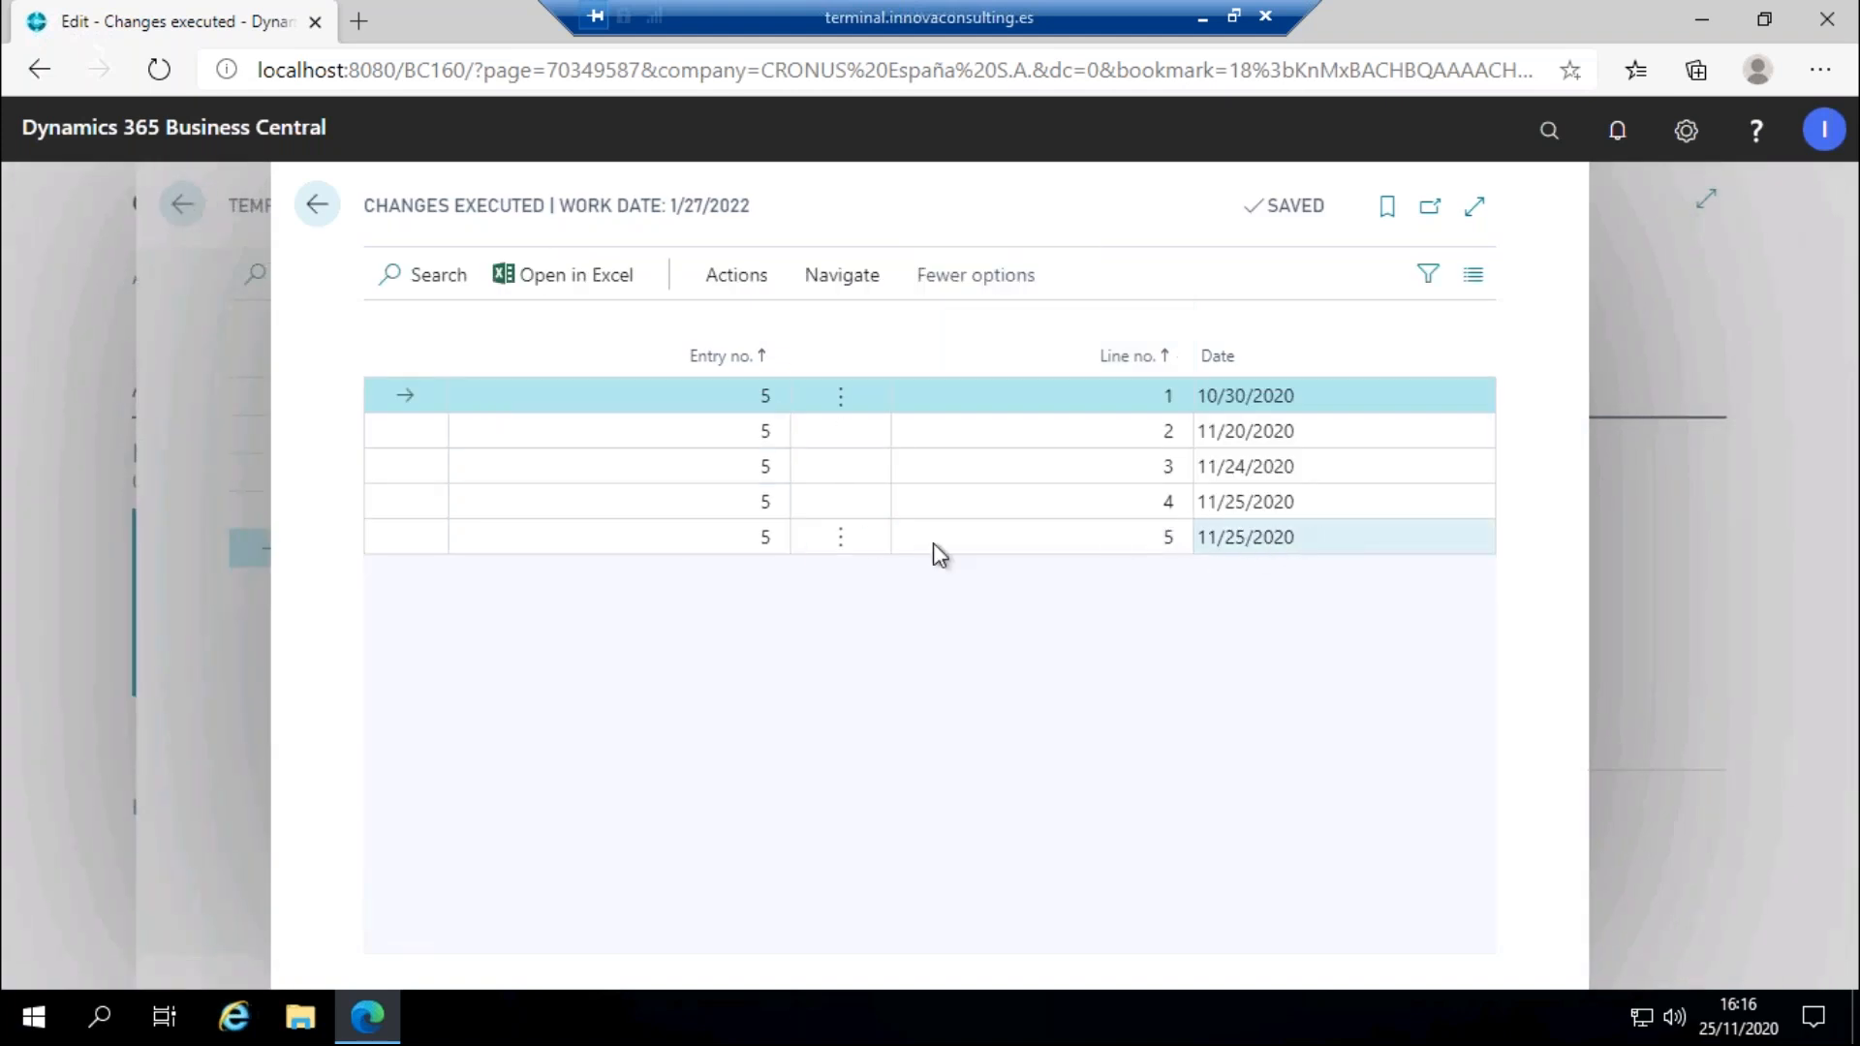
click(588, 548)
Revert the executed customer changes, confirming with the pasted Innova Online customer id.
click(733, 281)
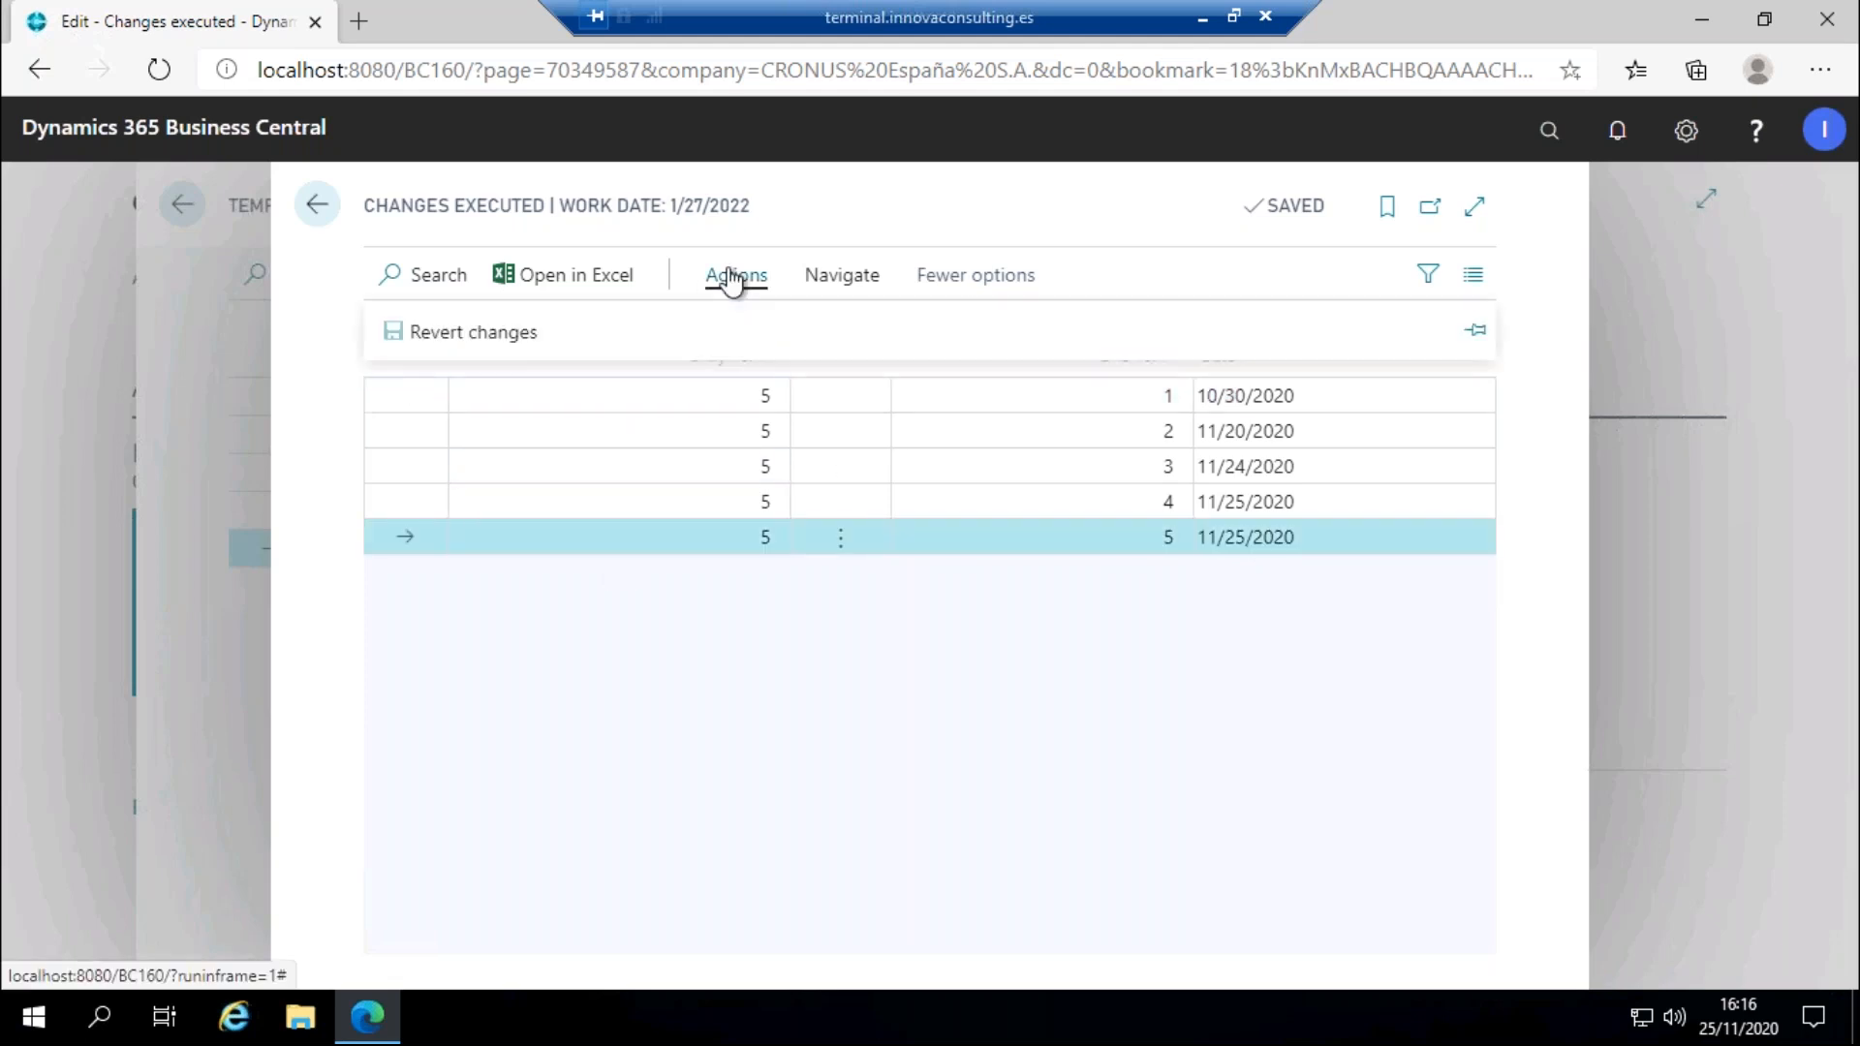
click(461, 336)
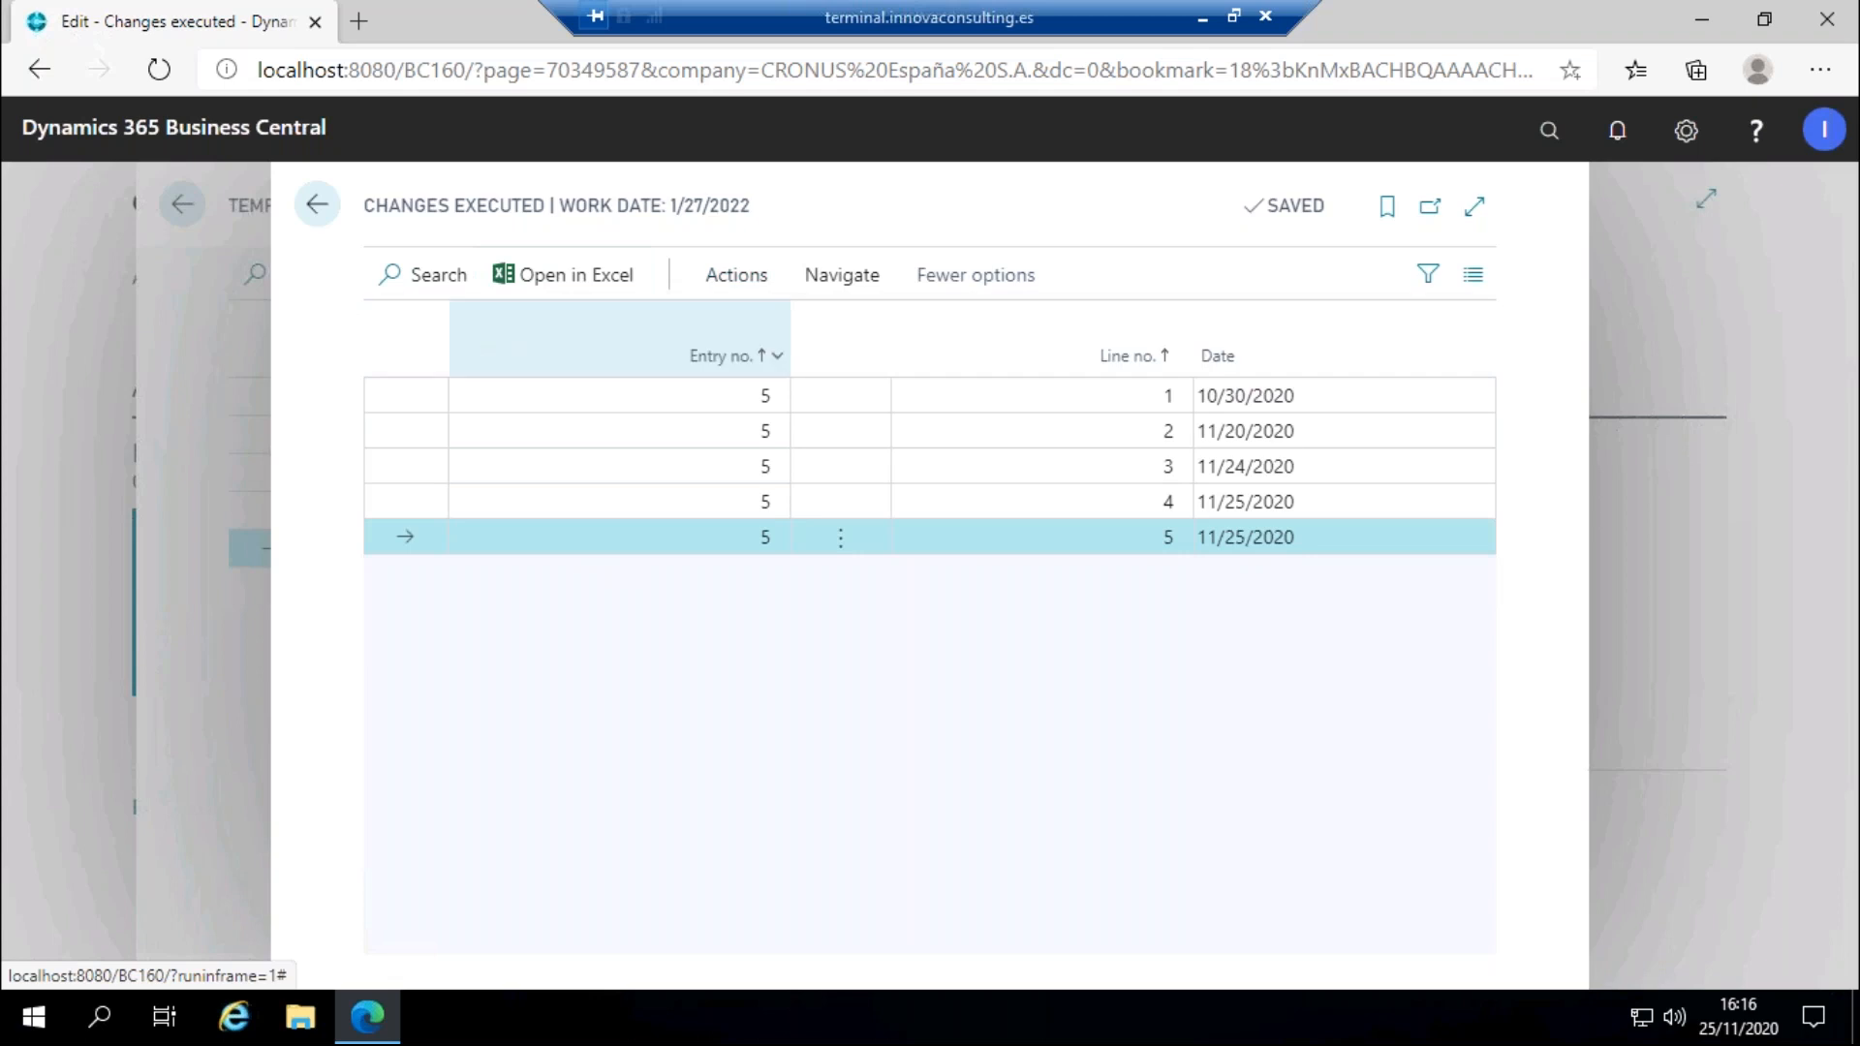
click(1065, 629)
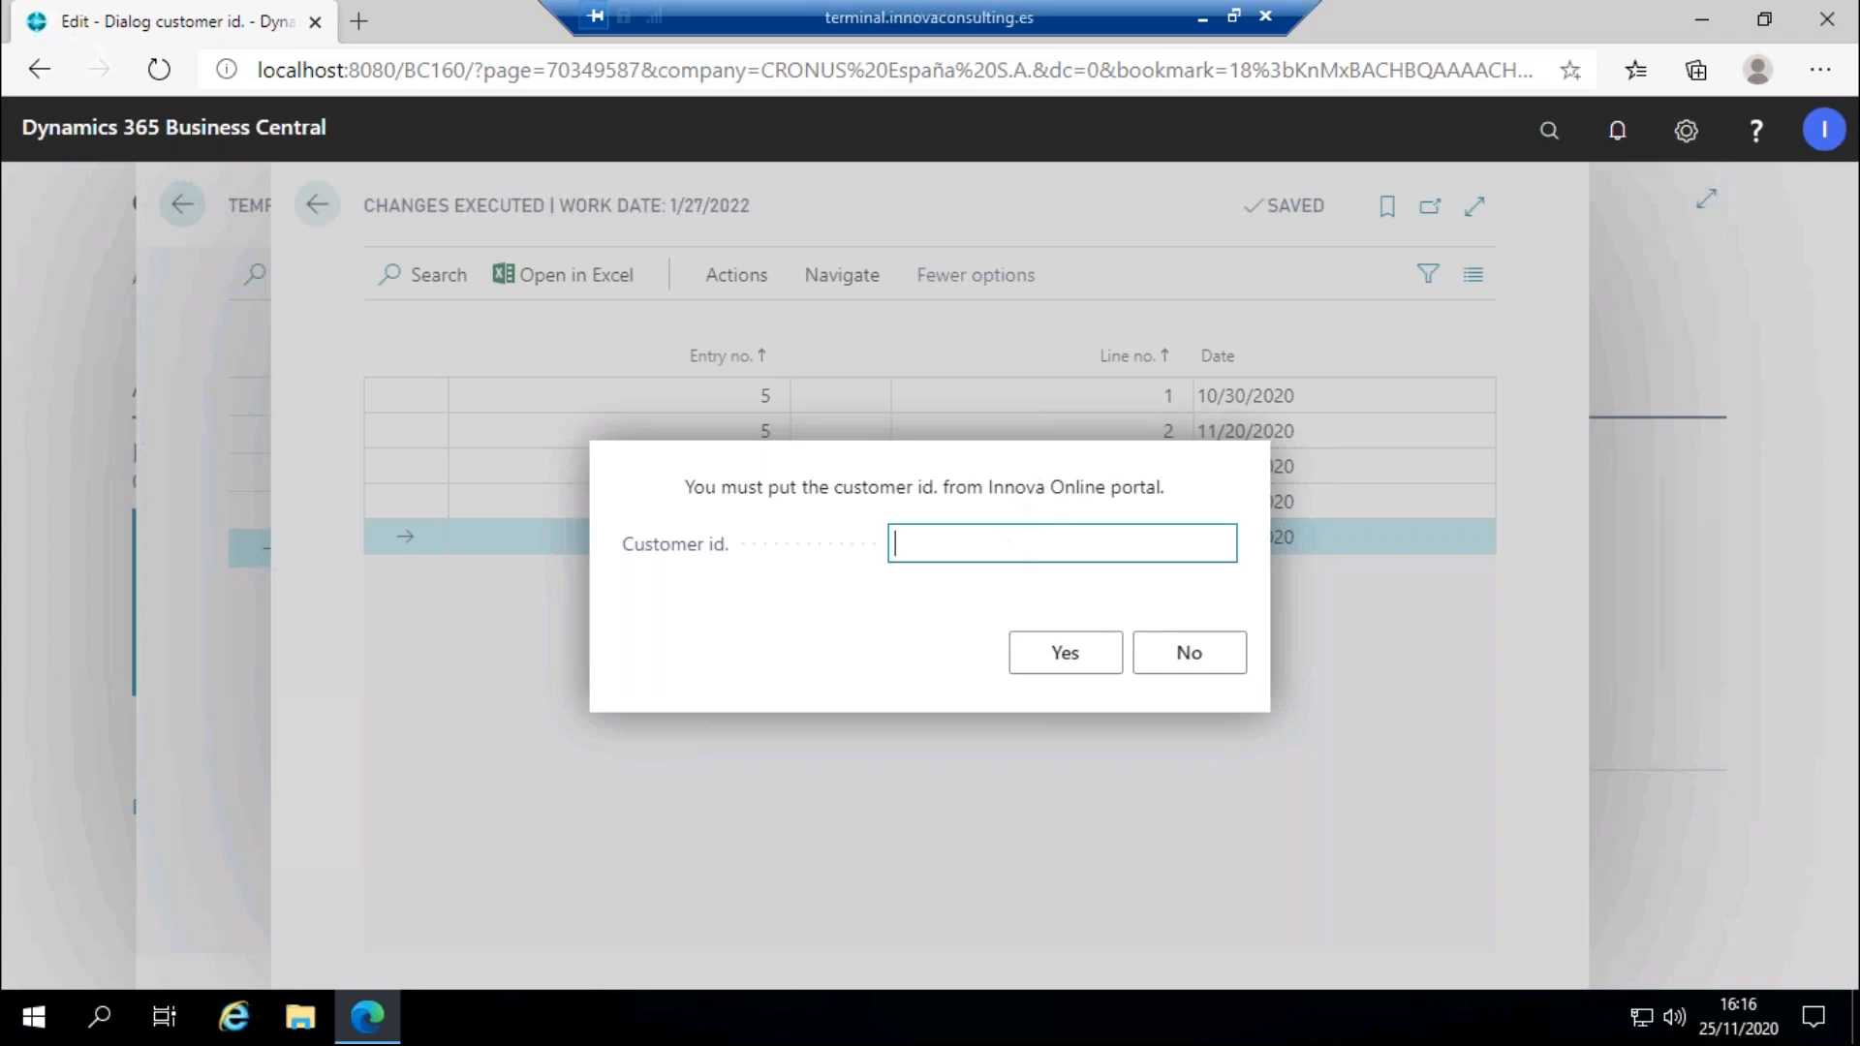
text(5491af63-eae3-4c8c-90c3-5ef03dbb3c7)
click(1066, 652)
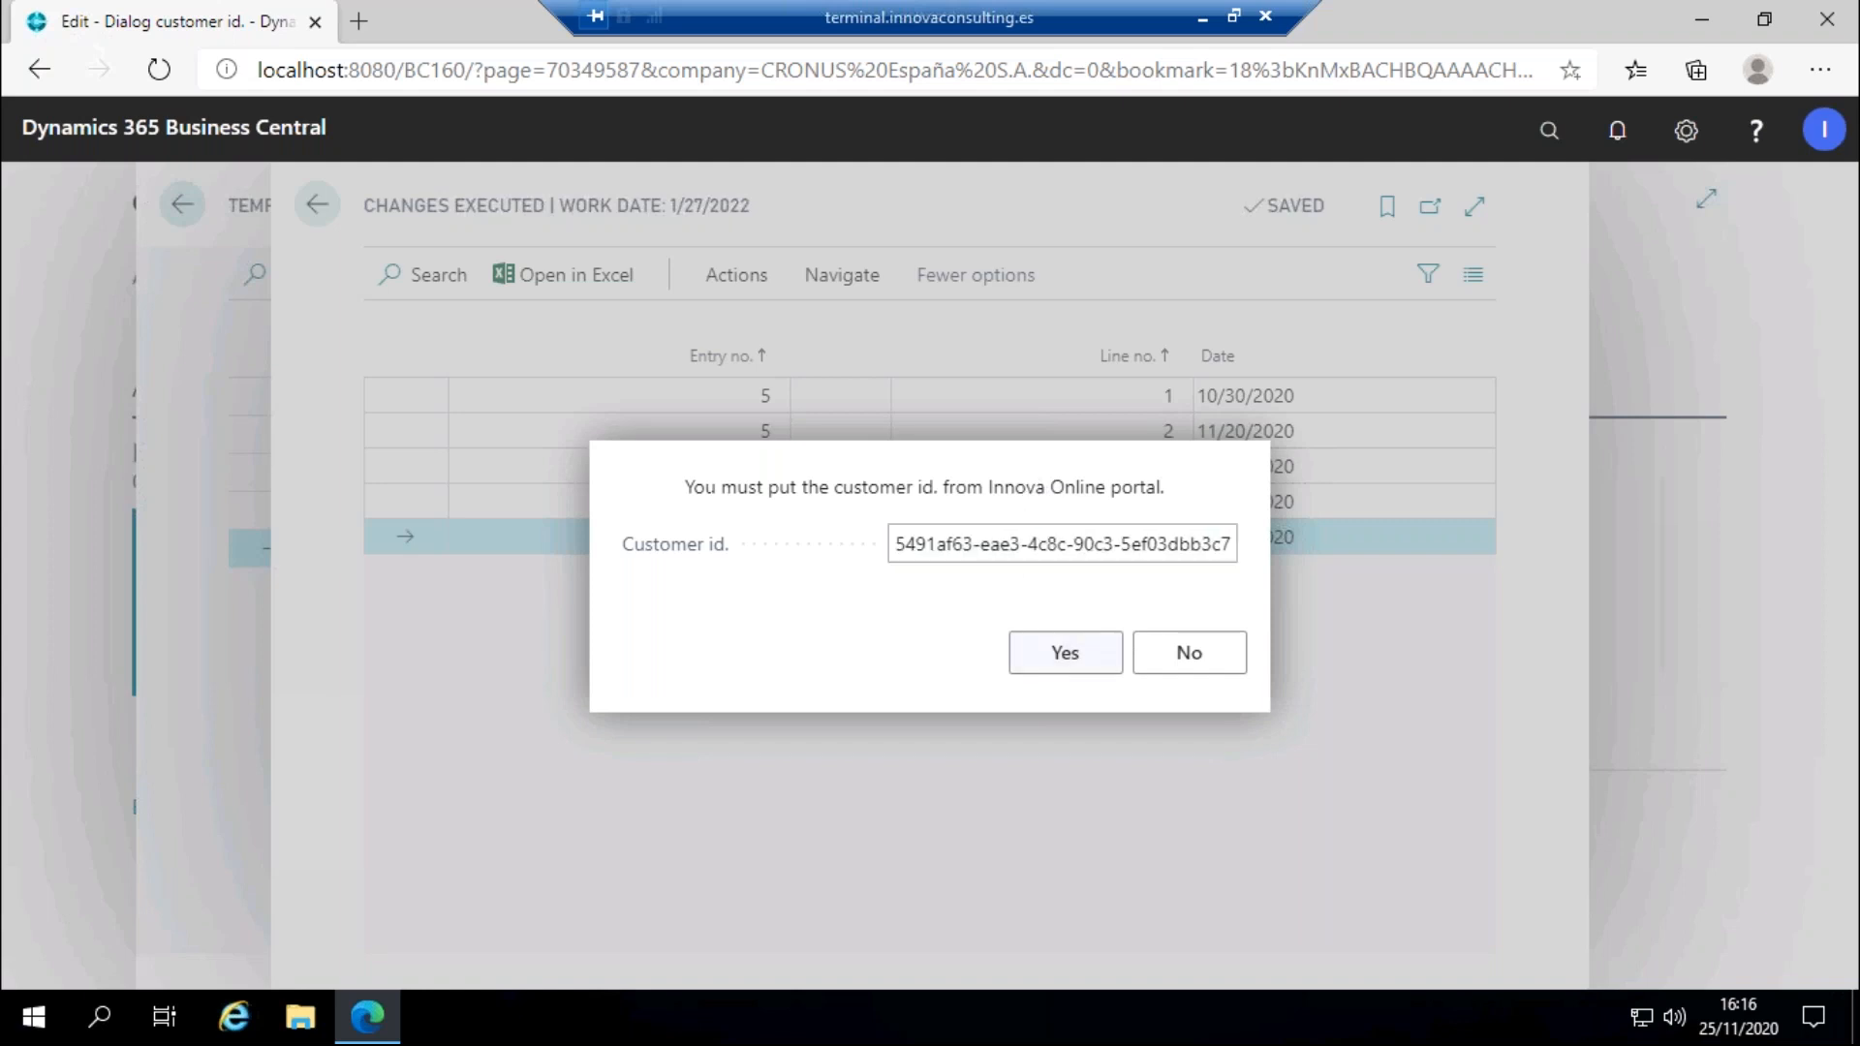
click(1013, 558)
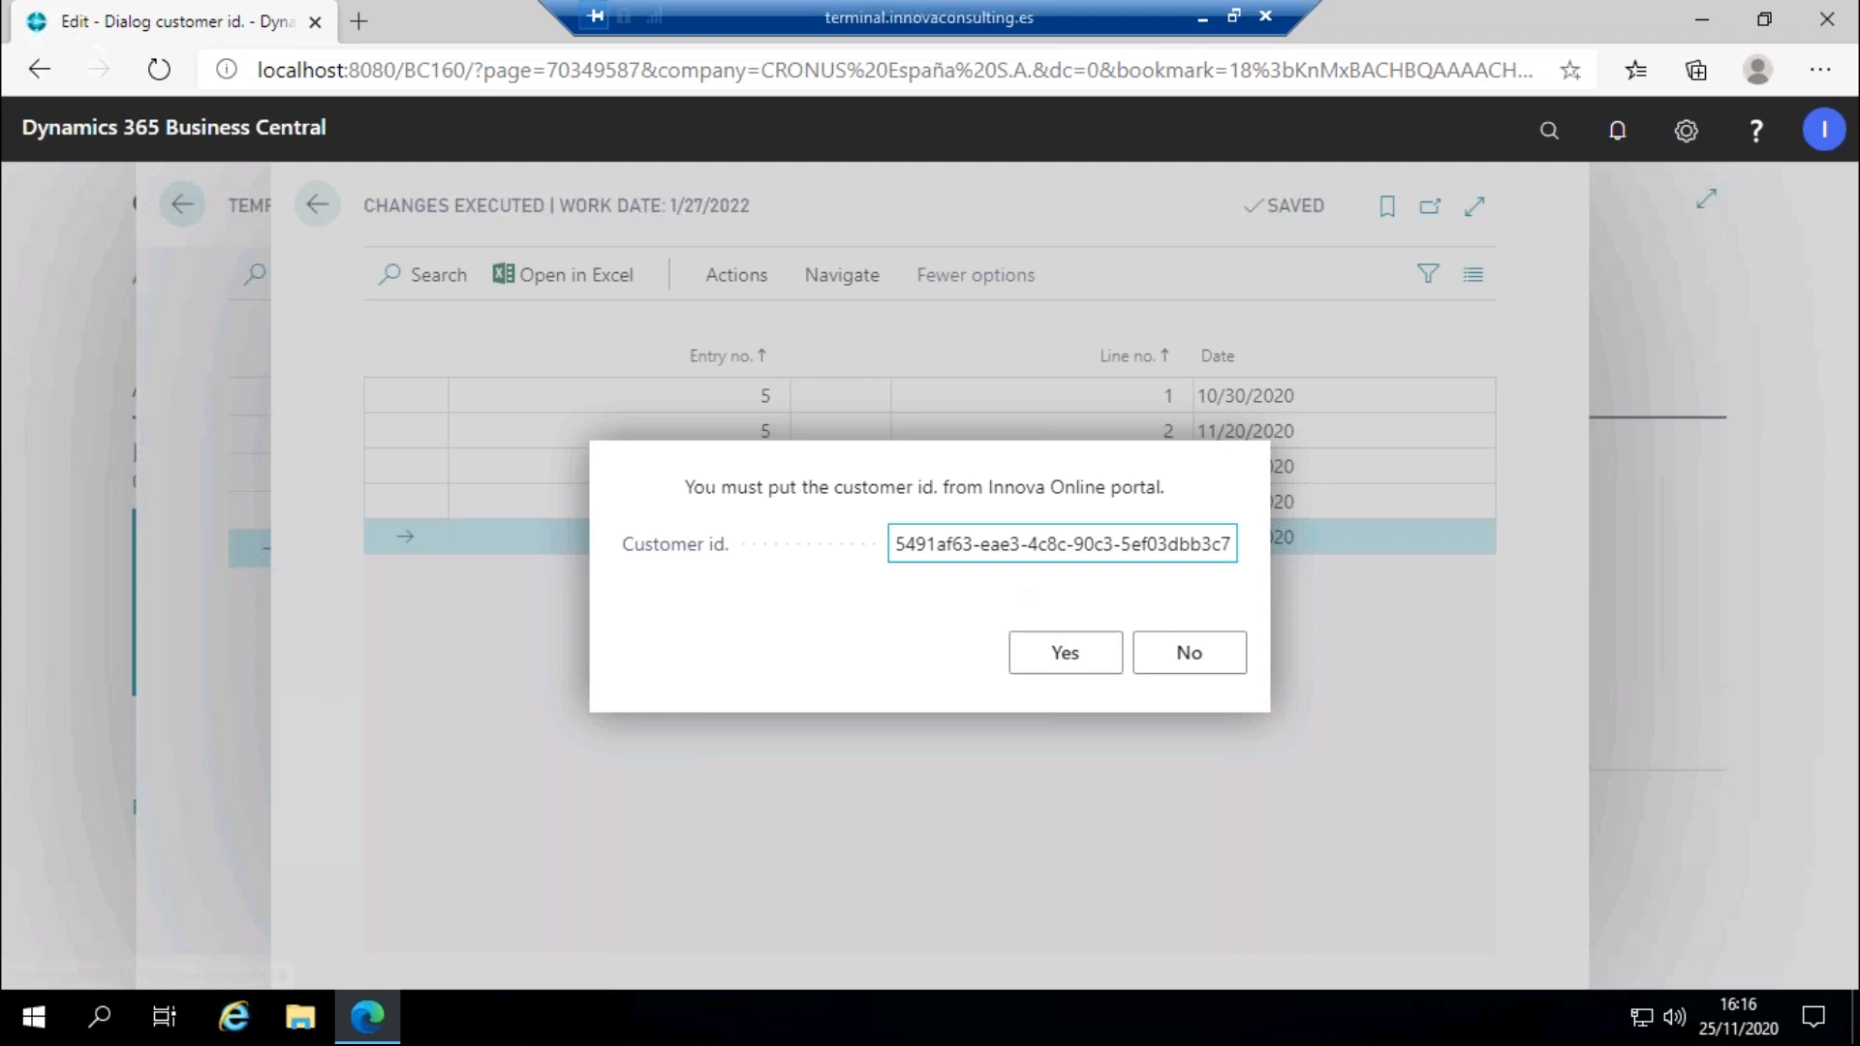
key(Return)
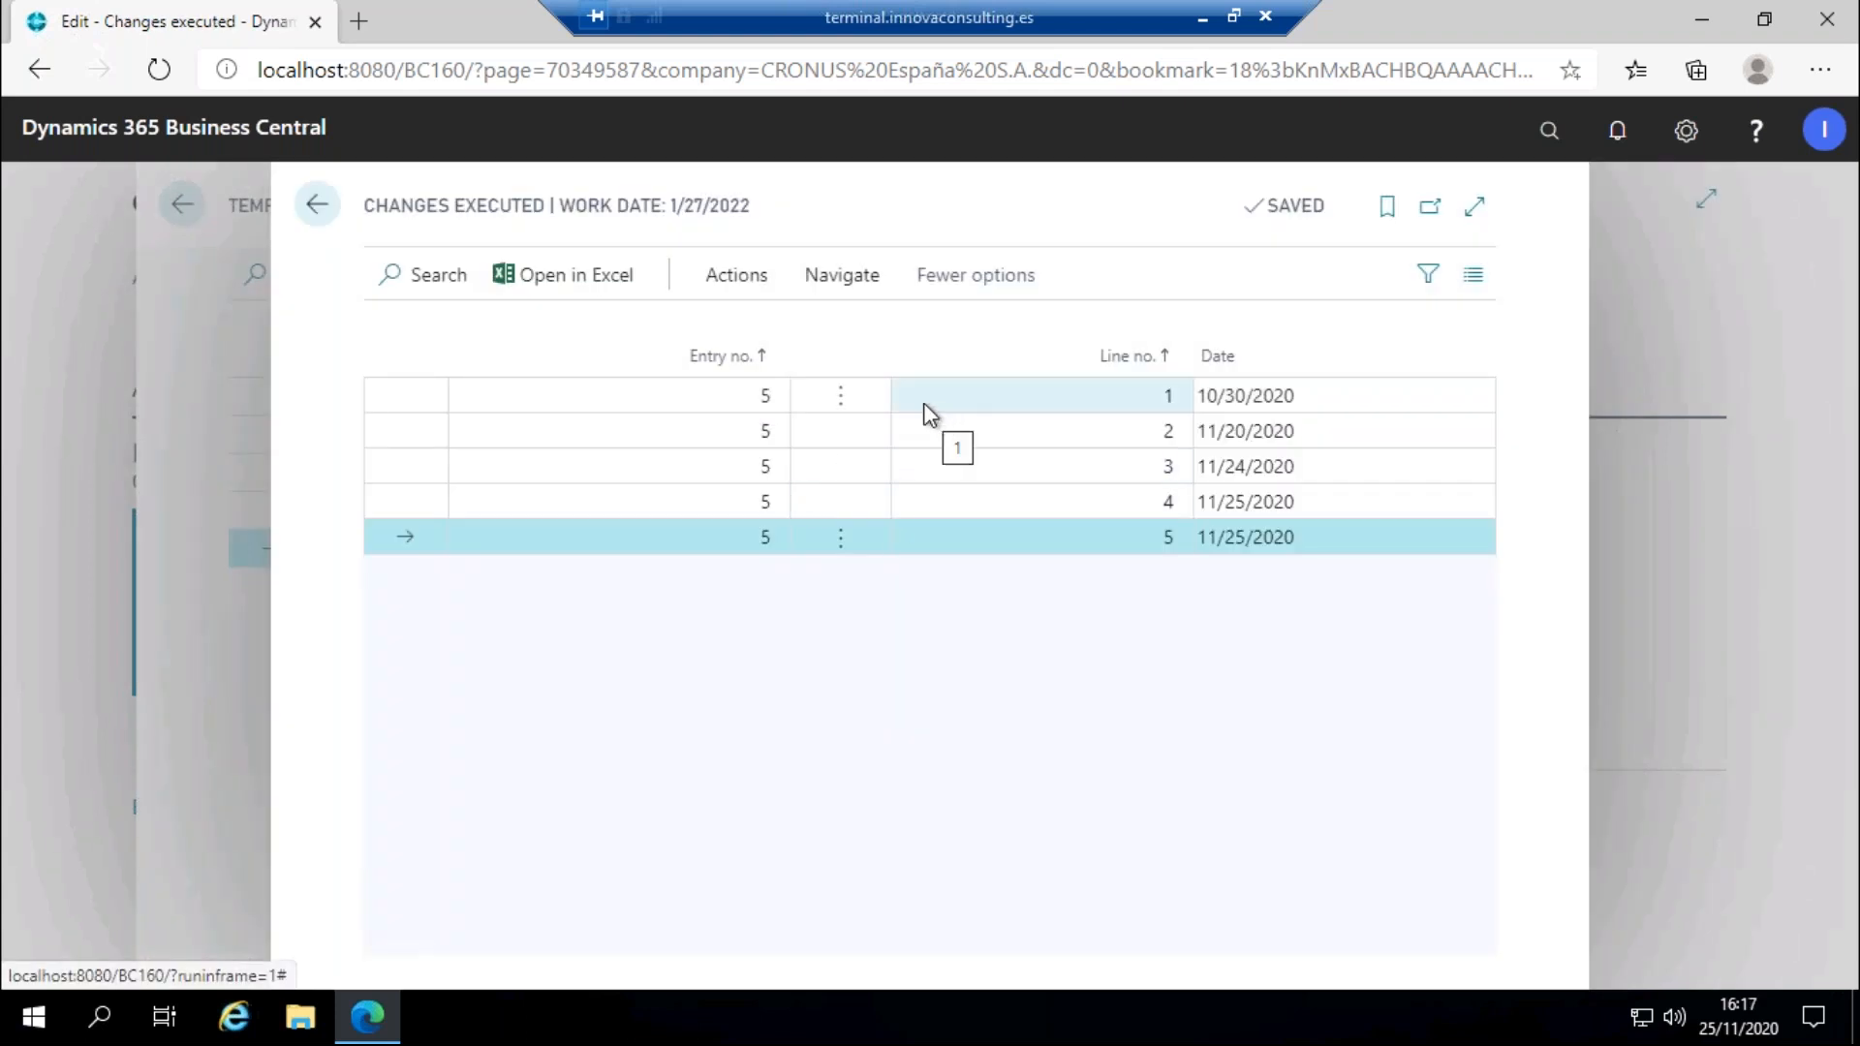
Search 'customers', sort the Customers list by No. descending to find C00010 Test 10, then go back.
click(317, 204)
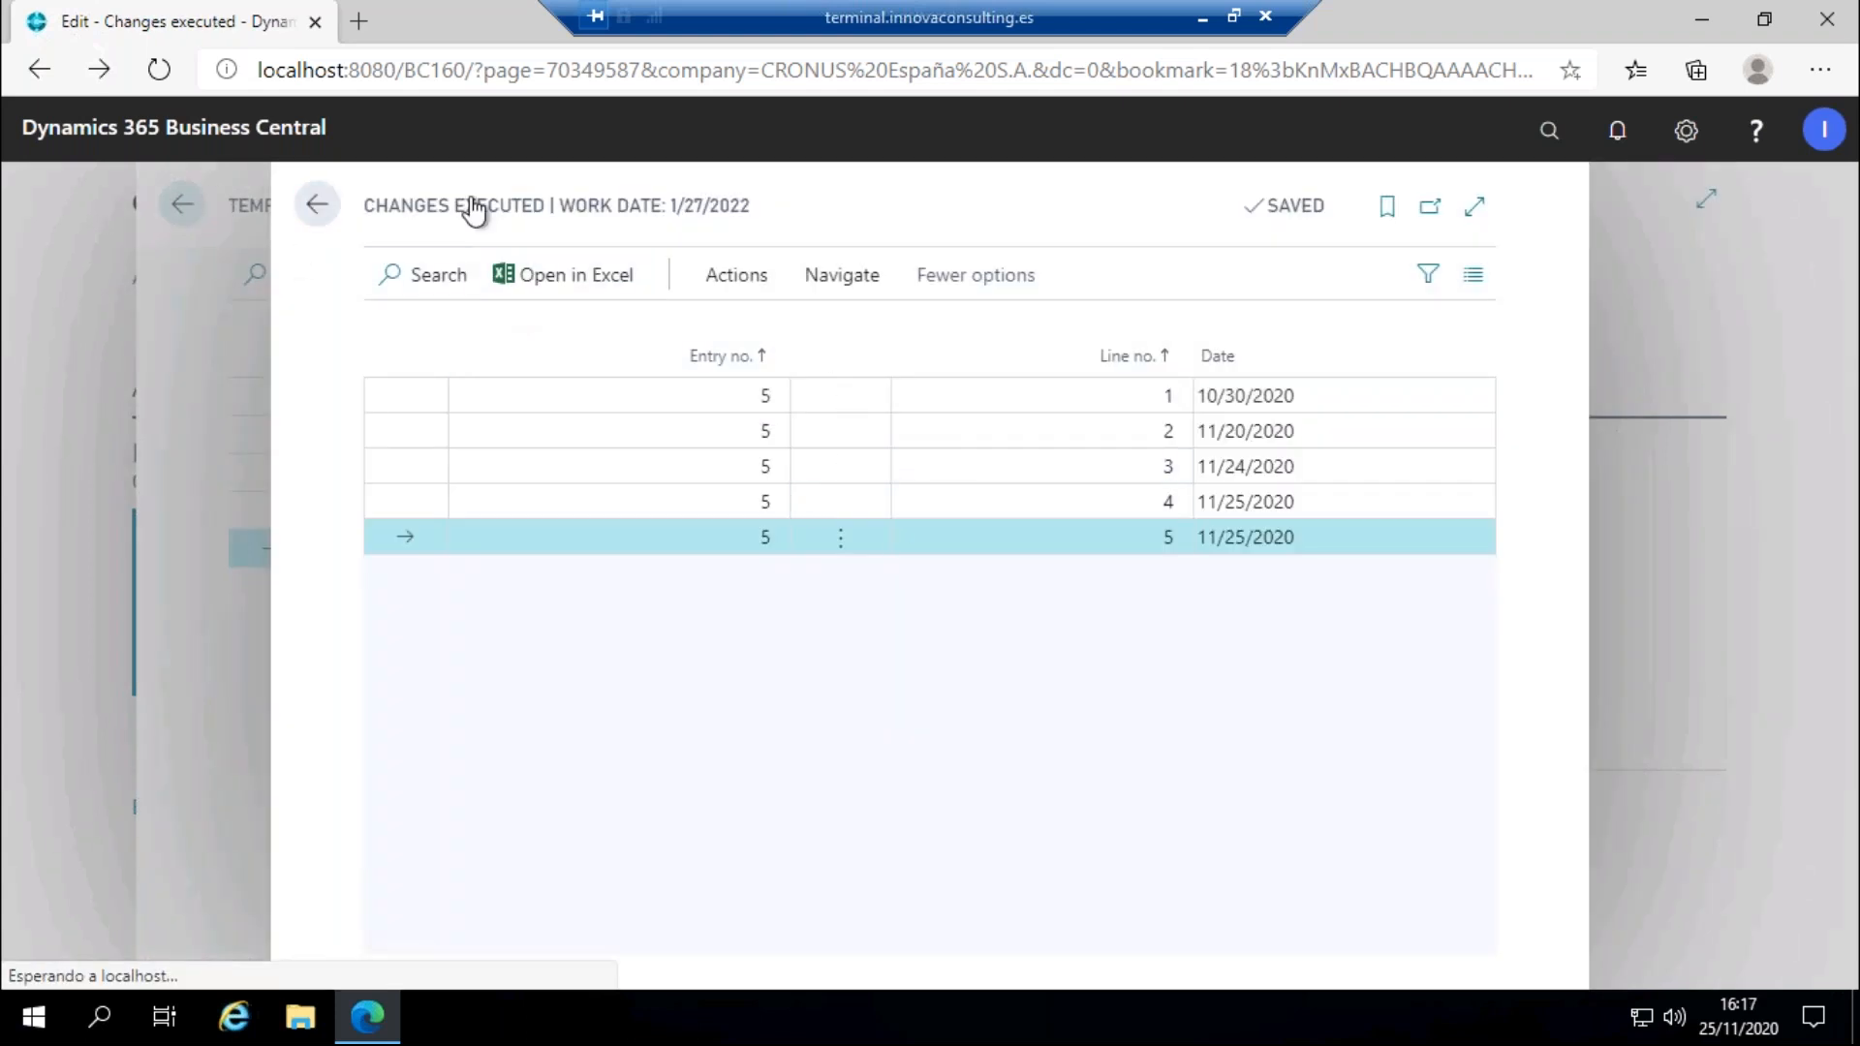
click(1550, 130)
text(customer)
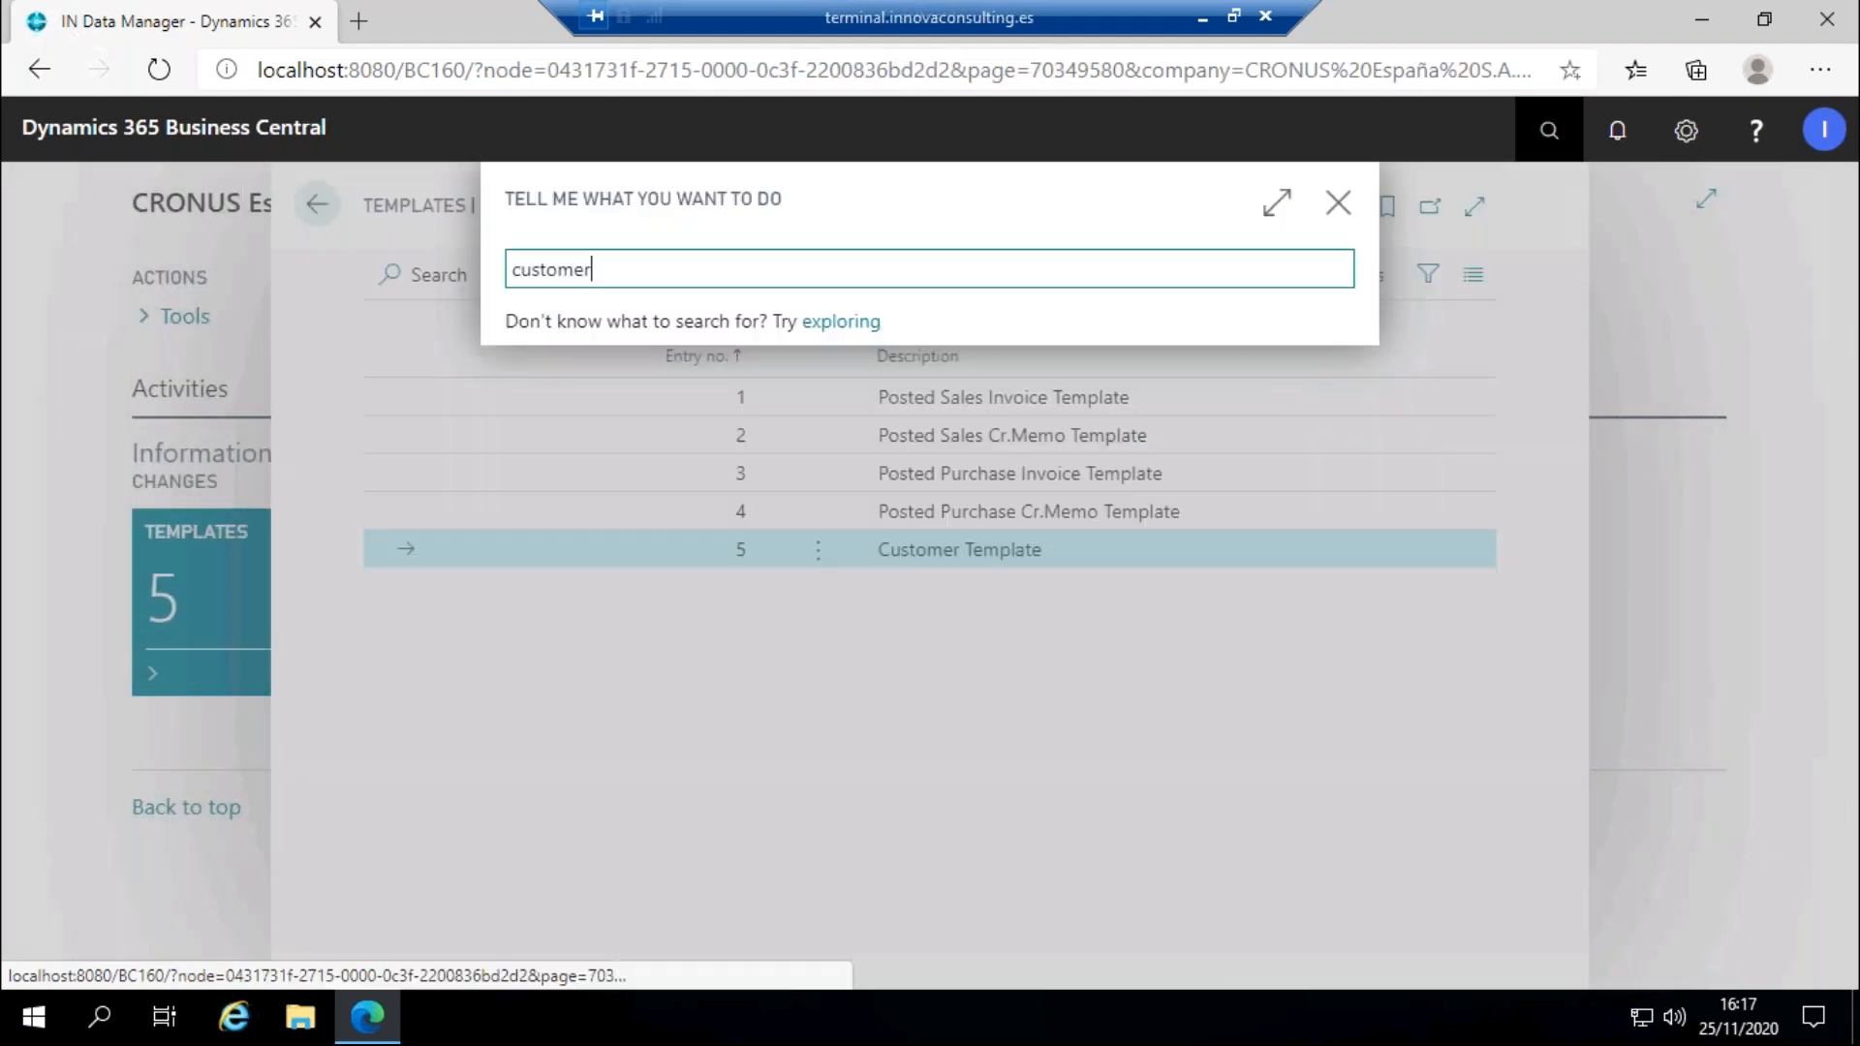
text(s)
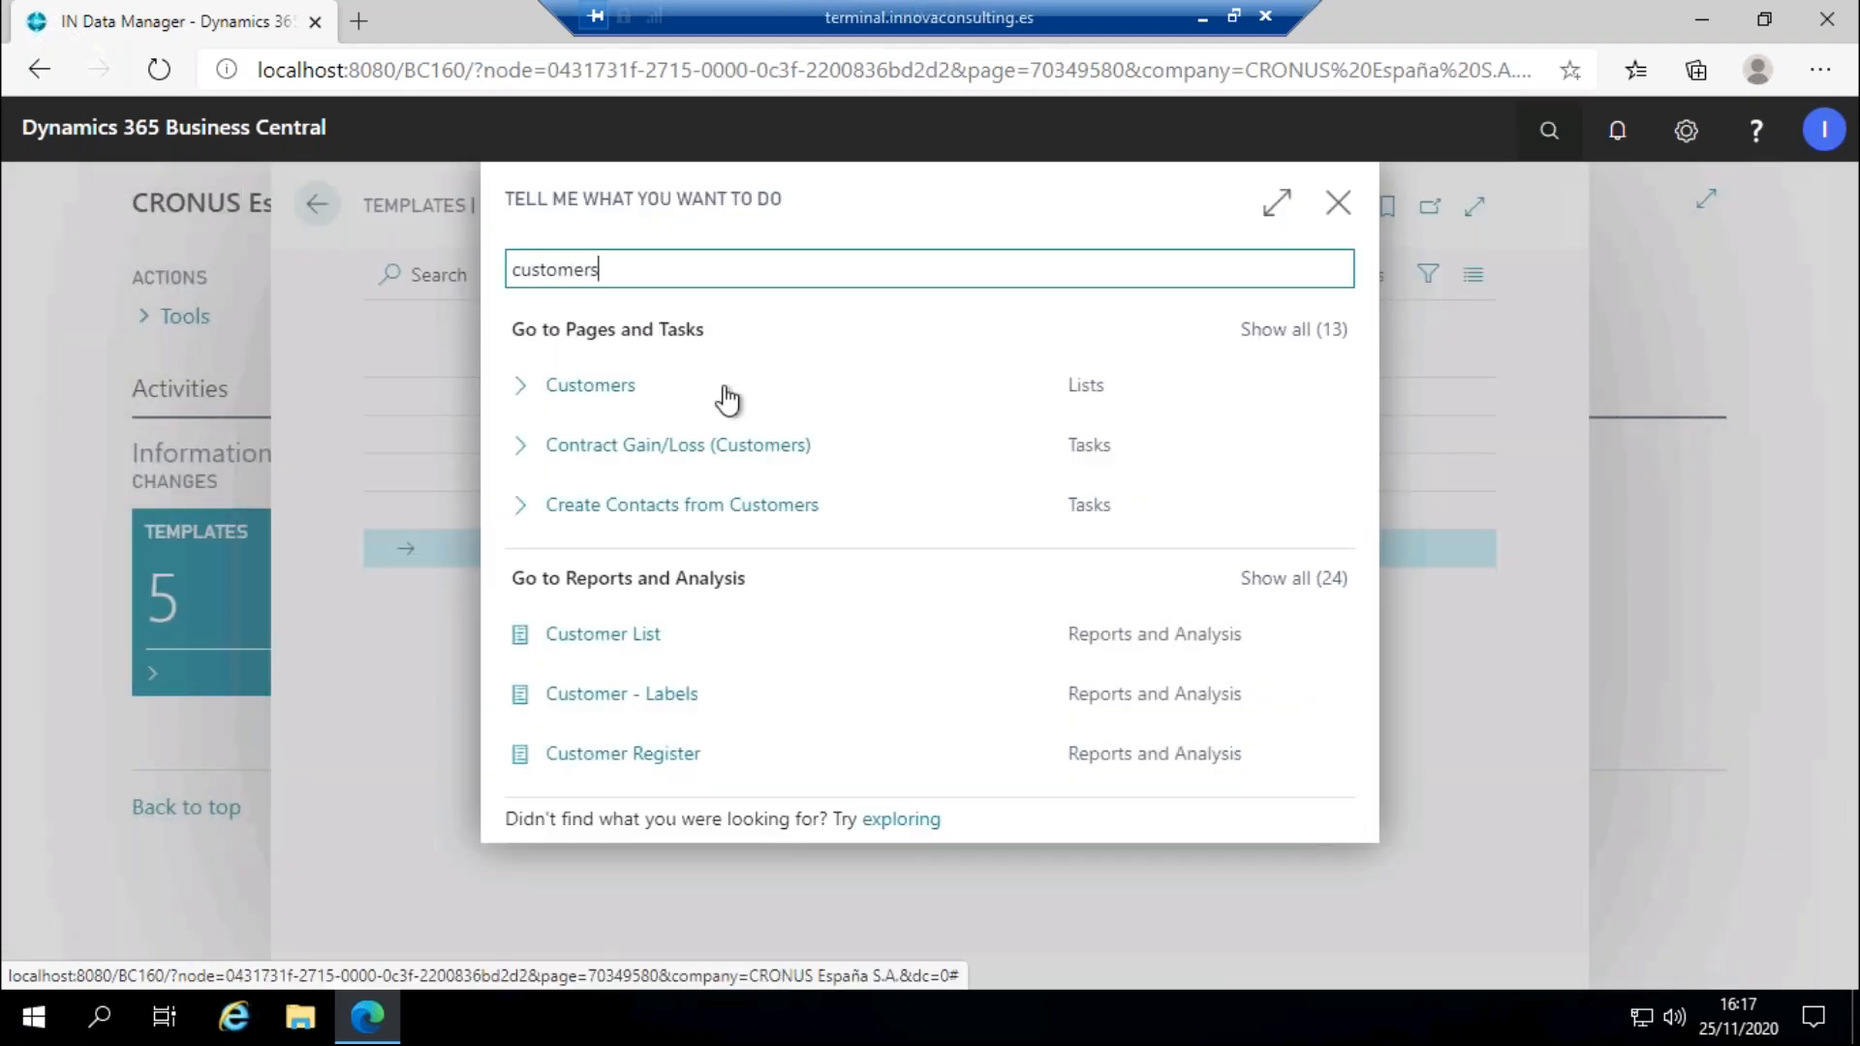
click(726, 393)
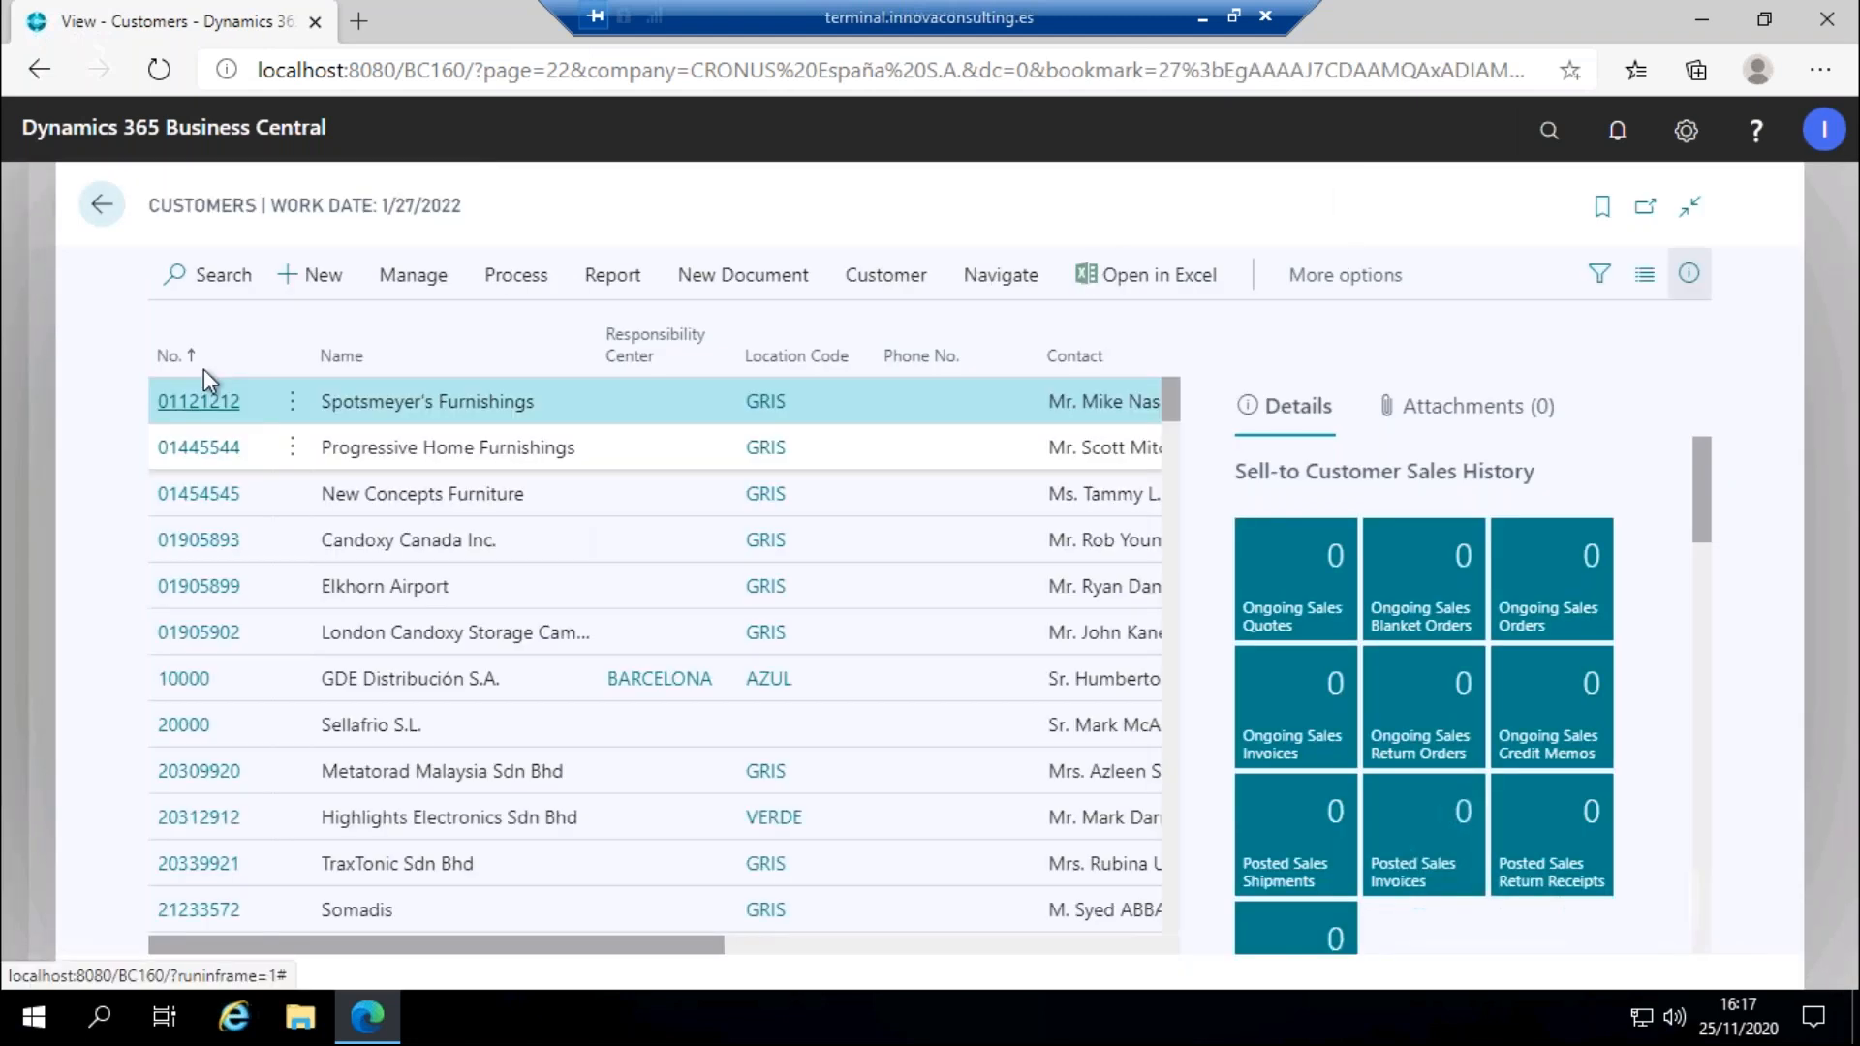
click(179, 356)
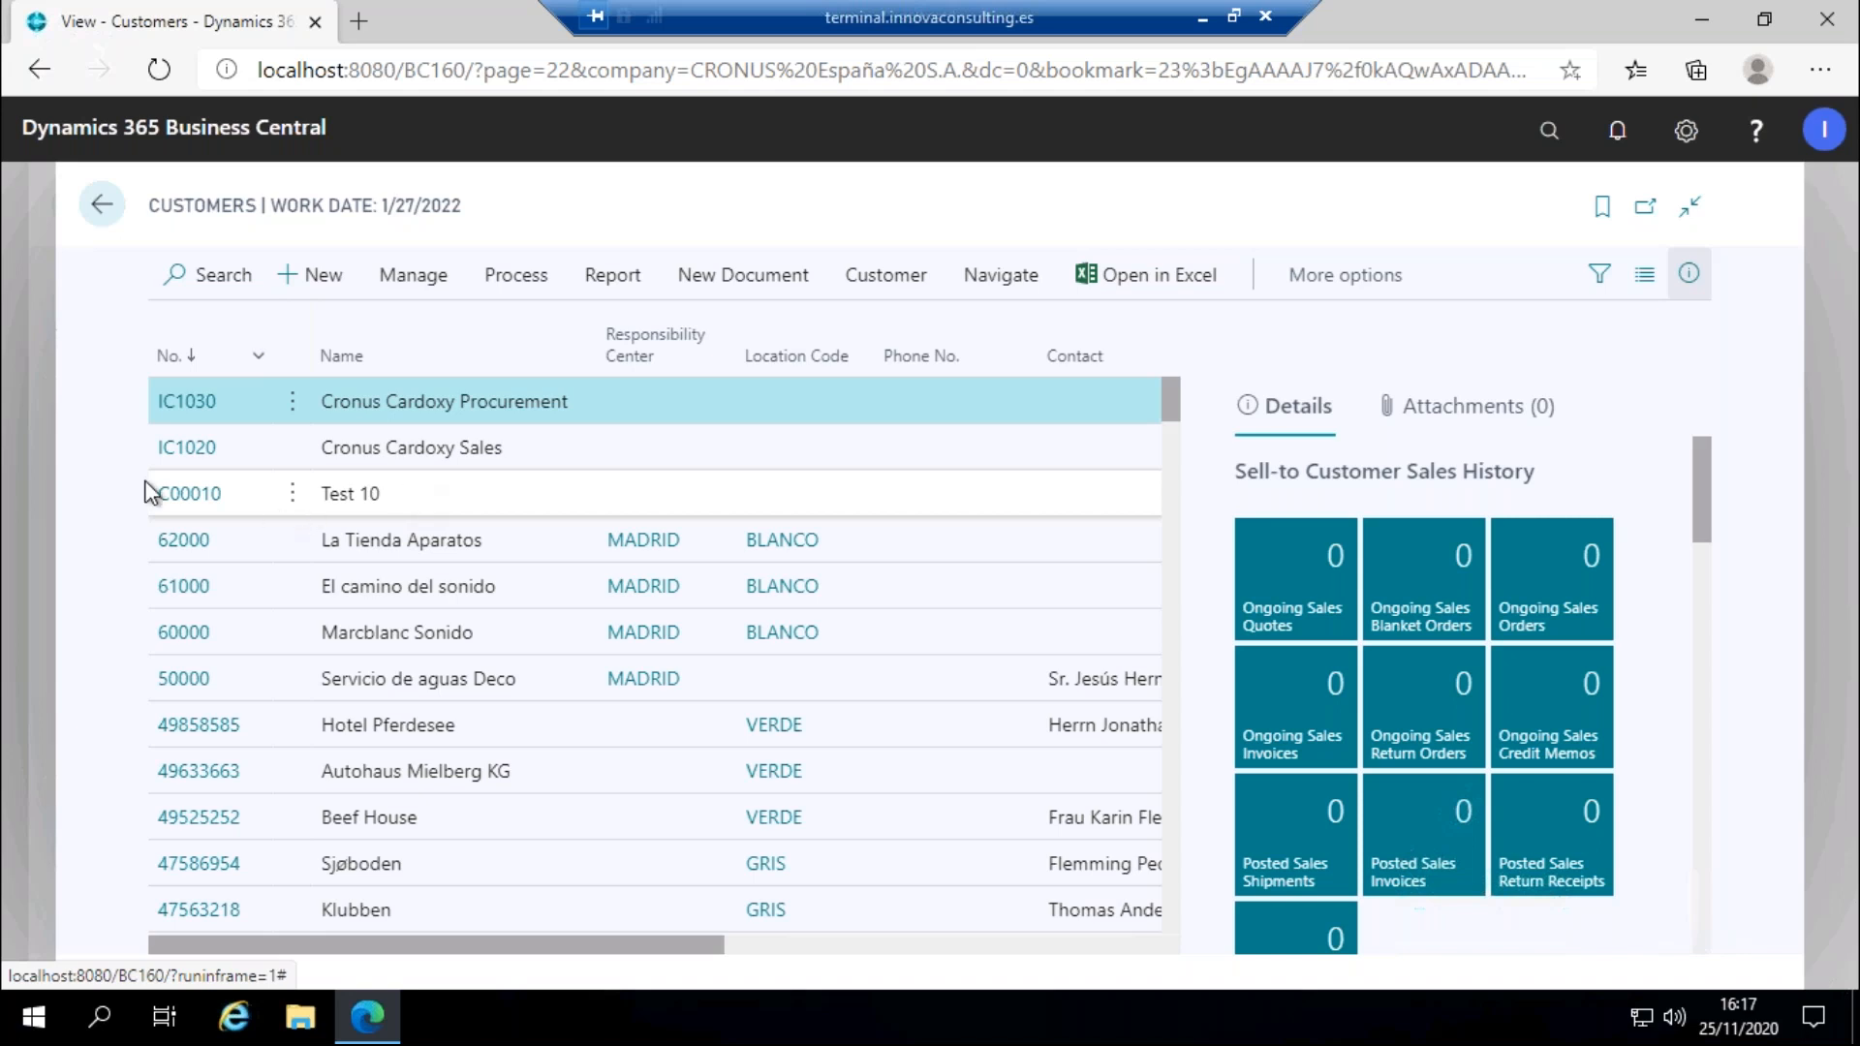
click(101, 205)
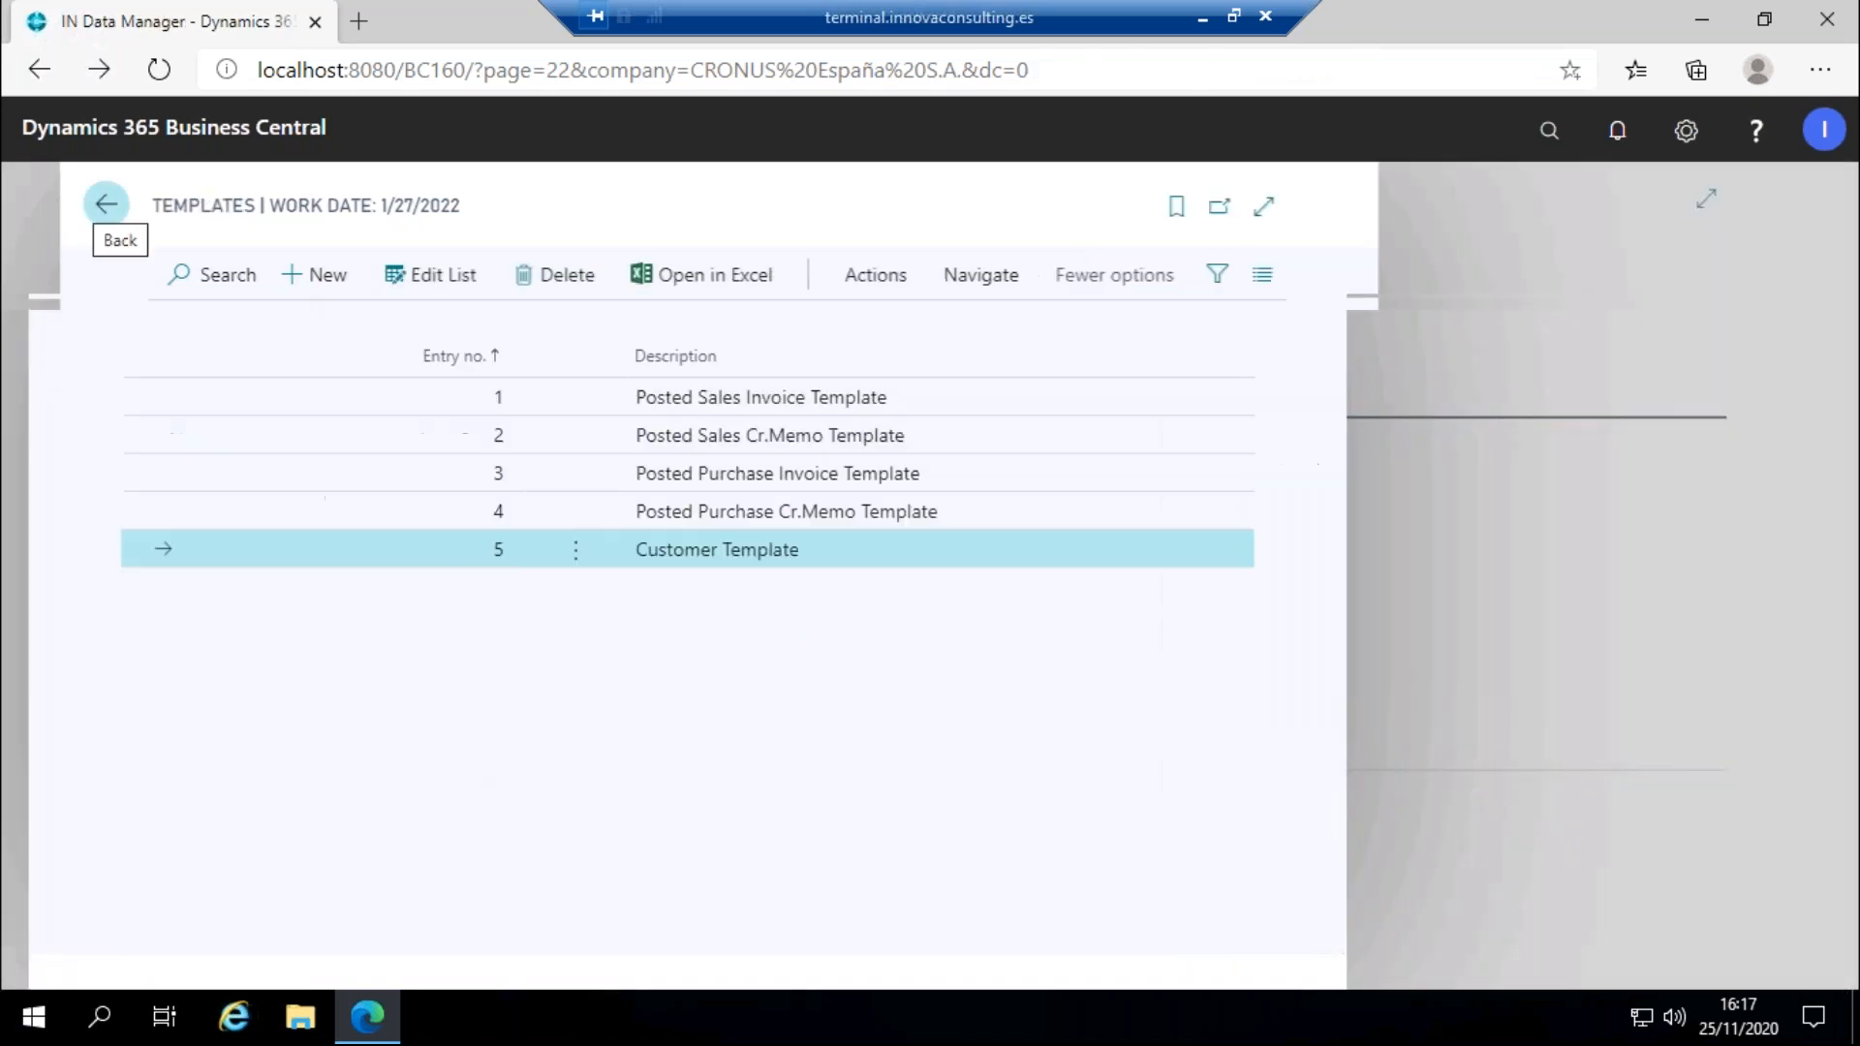
Return to the IN Data Manager home page and open the Deletions Templates tile.
click(320, 200)
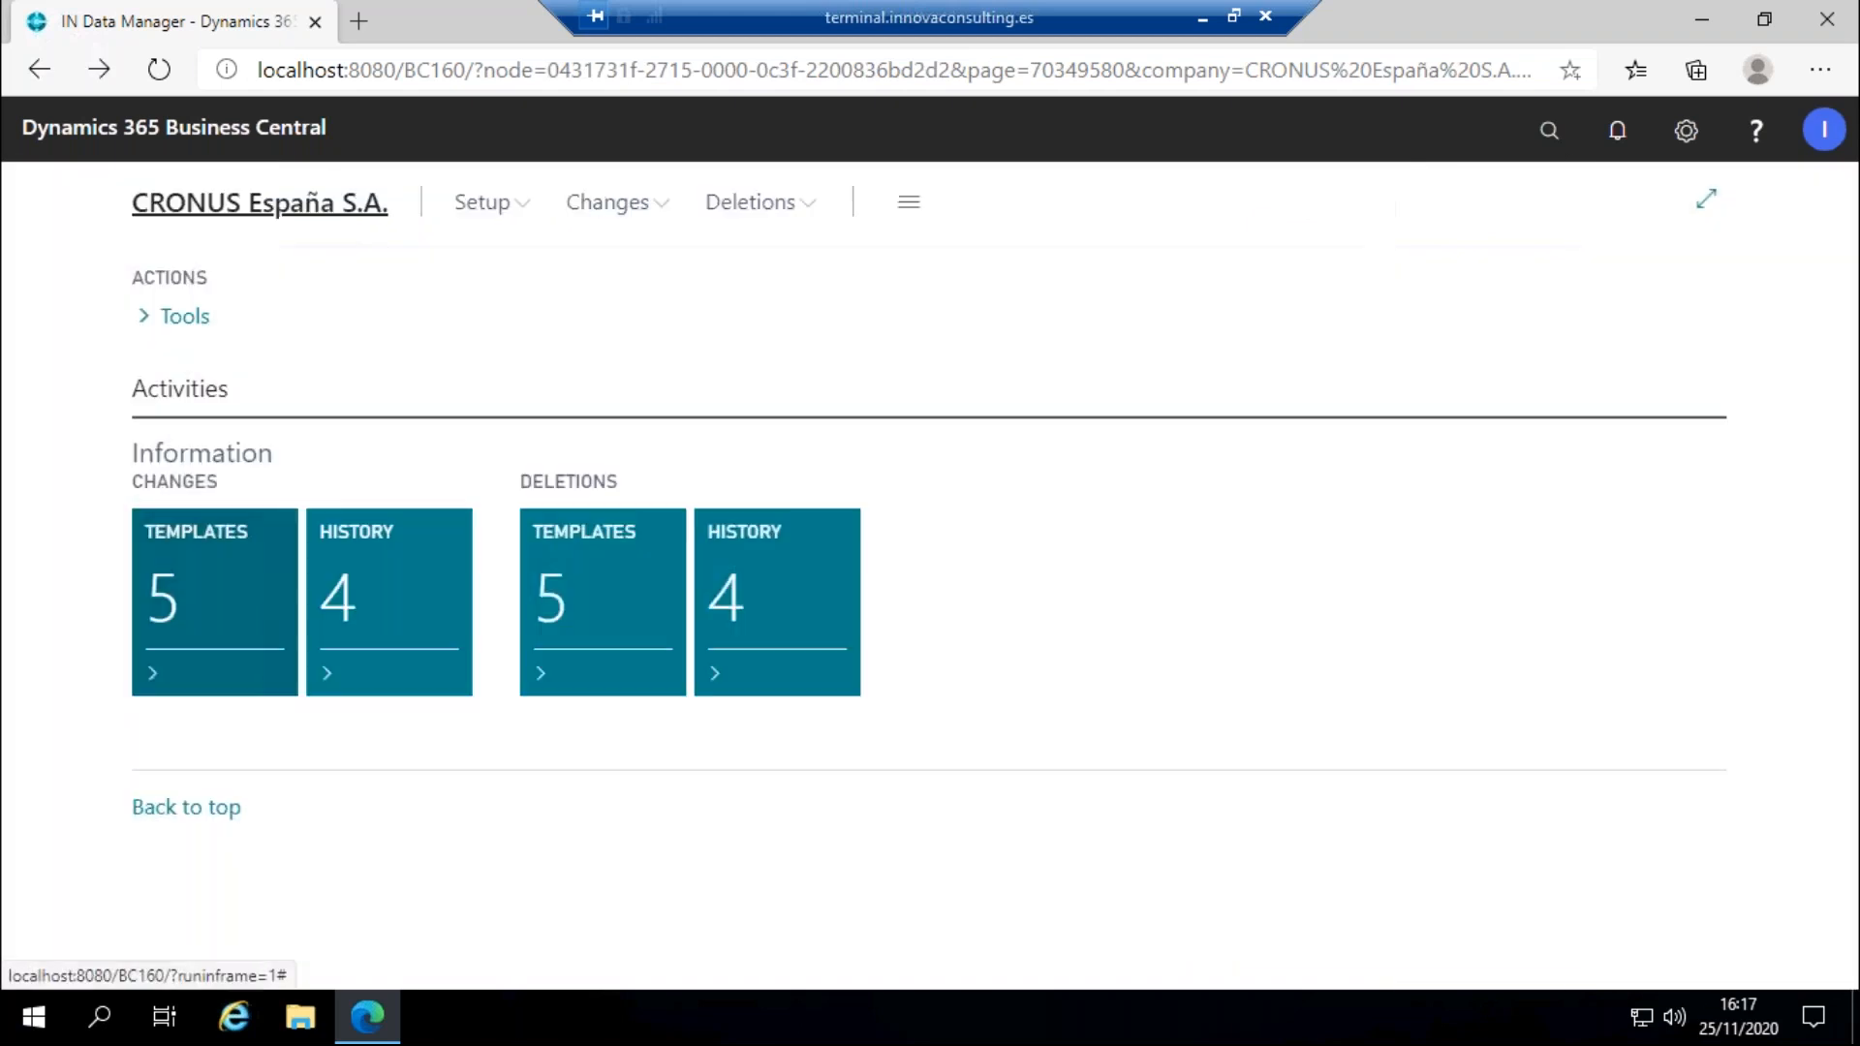
click(601, 567)
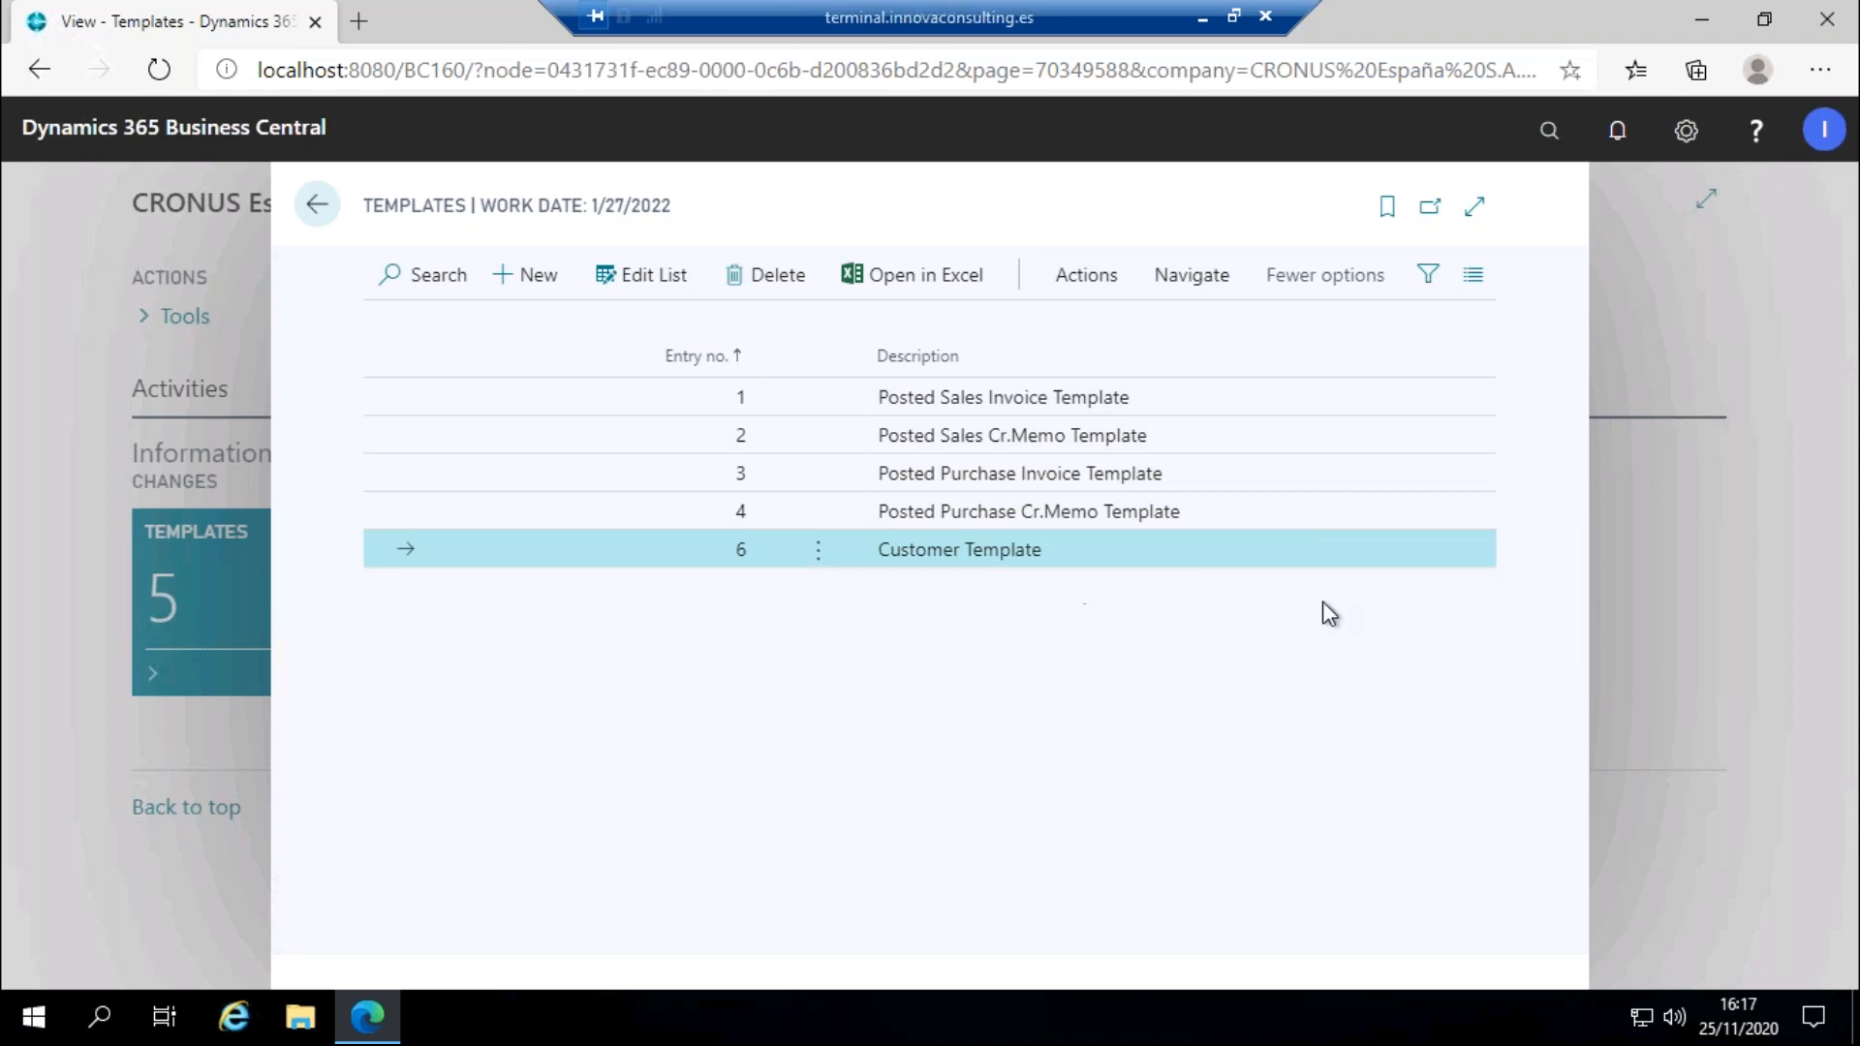
Review the Customer Template's Tables setting filter on C00010, then open the Deletions matrix.
click(1218, 283)
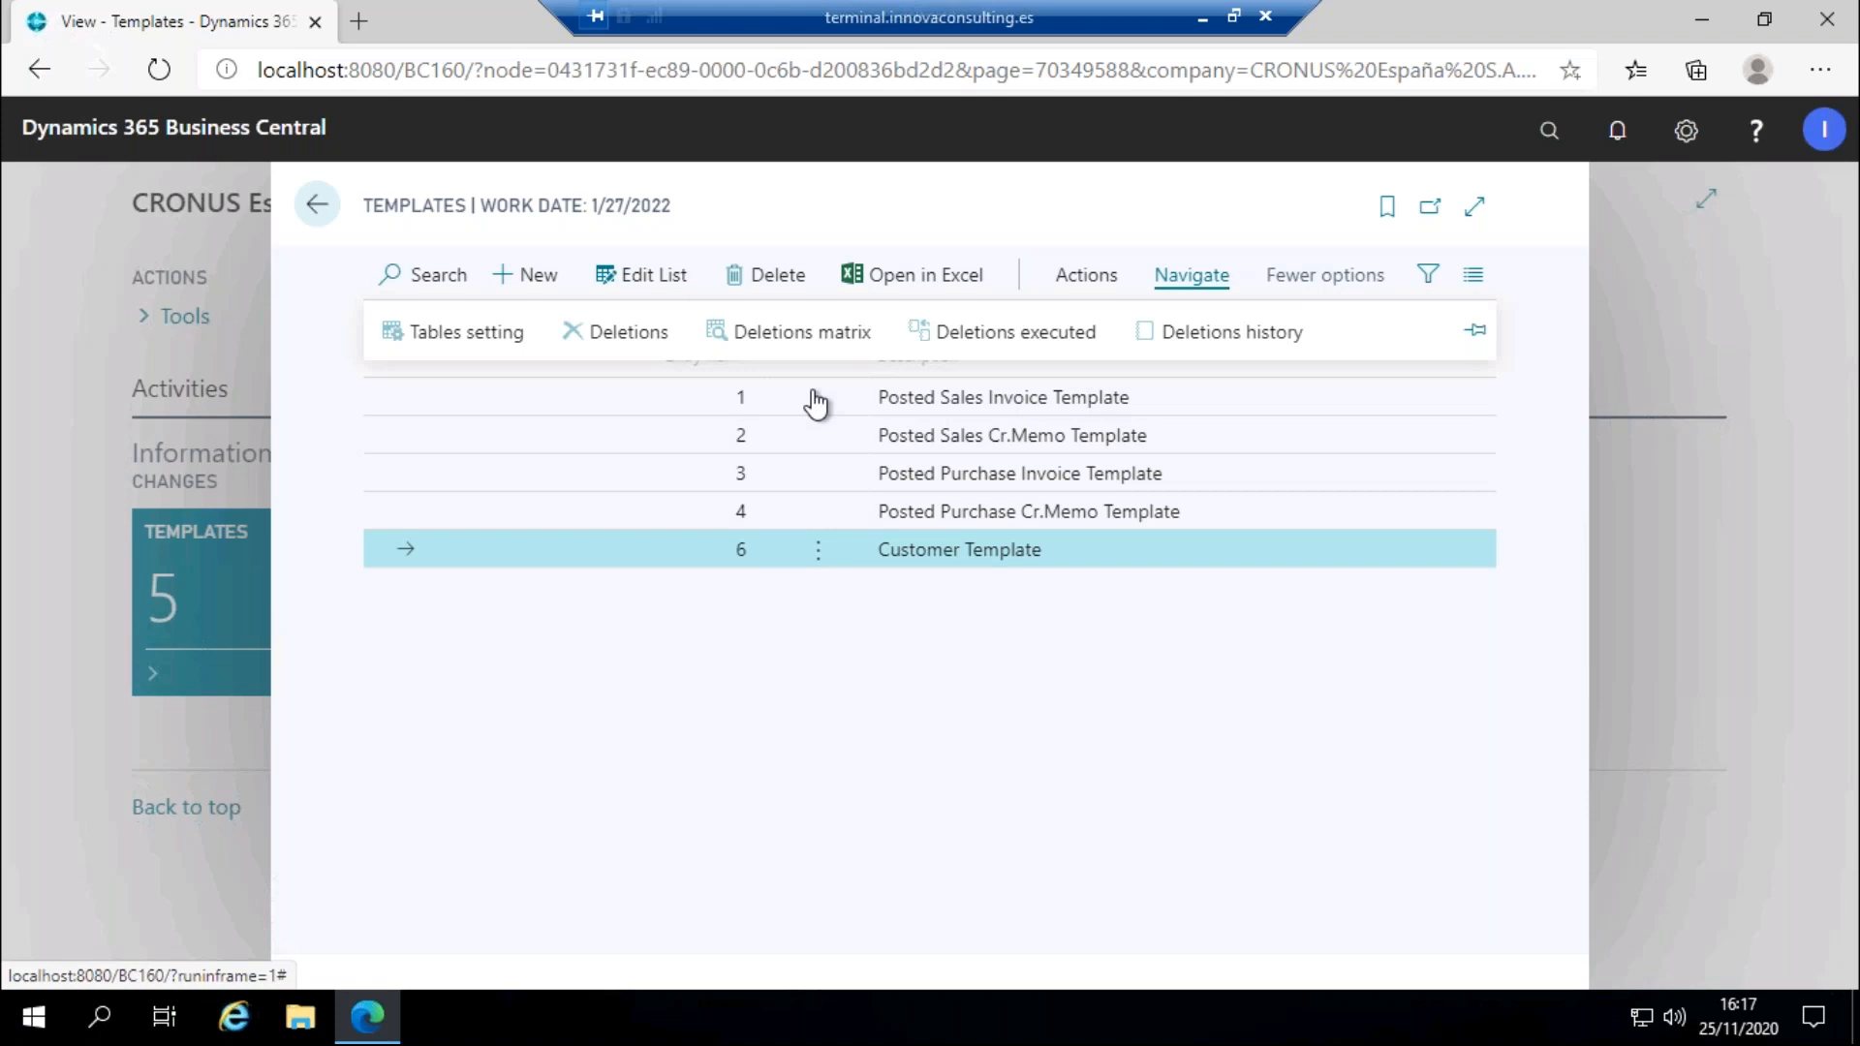
click(494, 334)
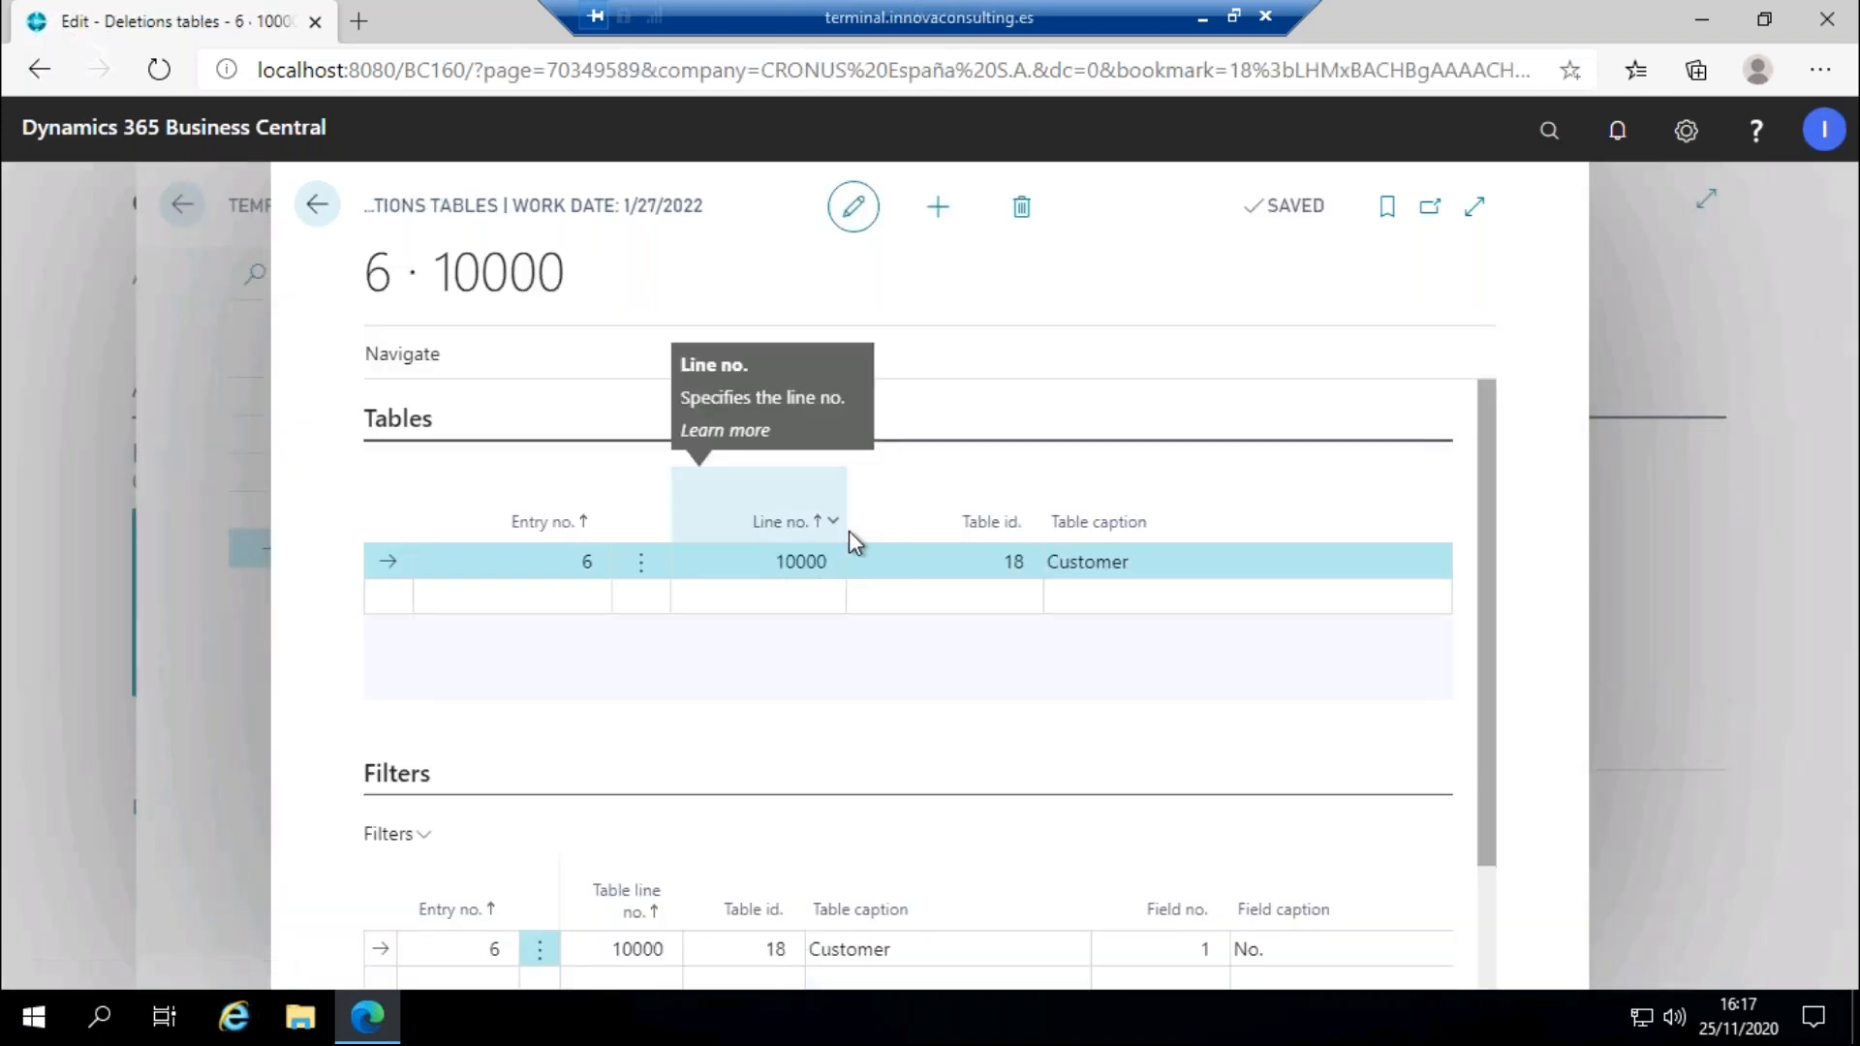
scroll(911, 722, down, 2)
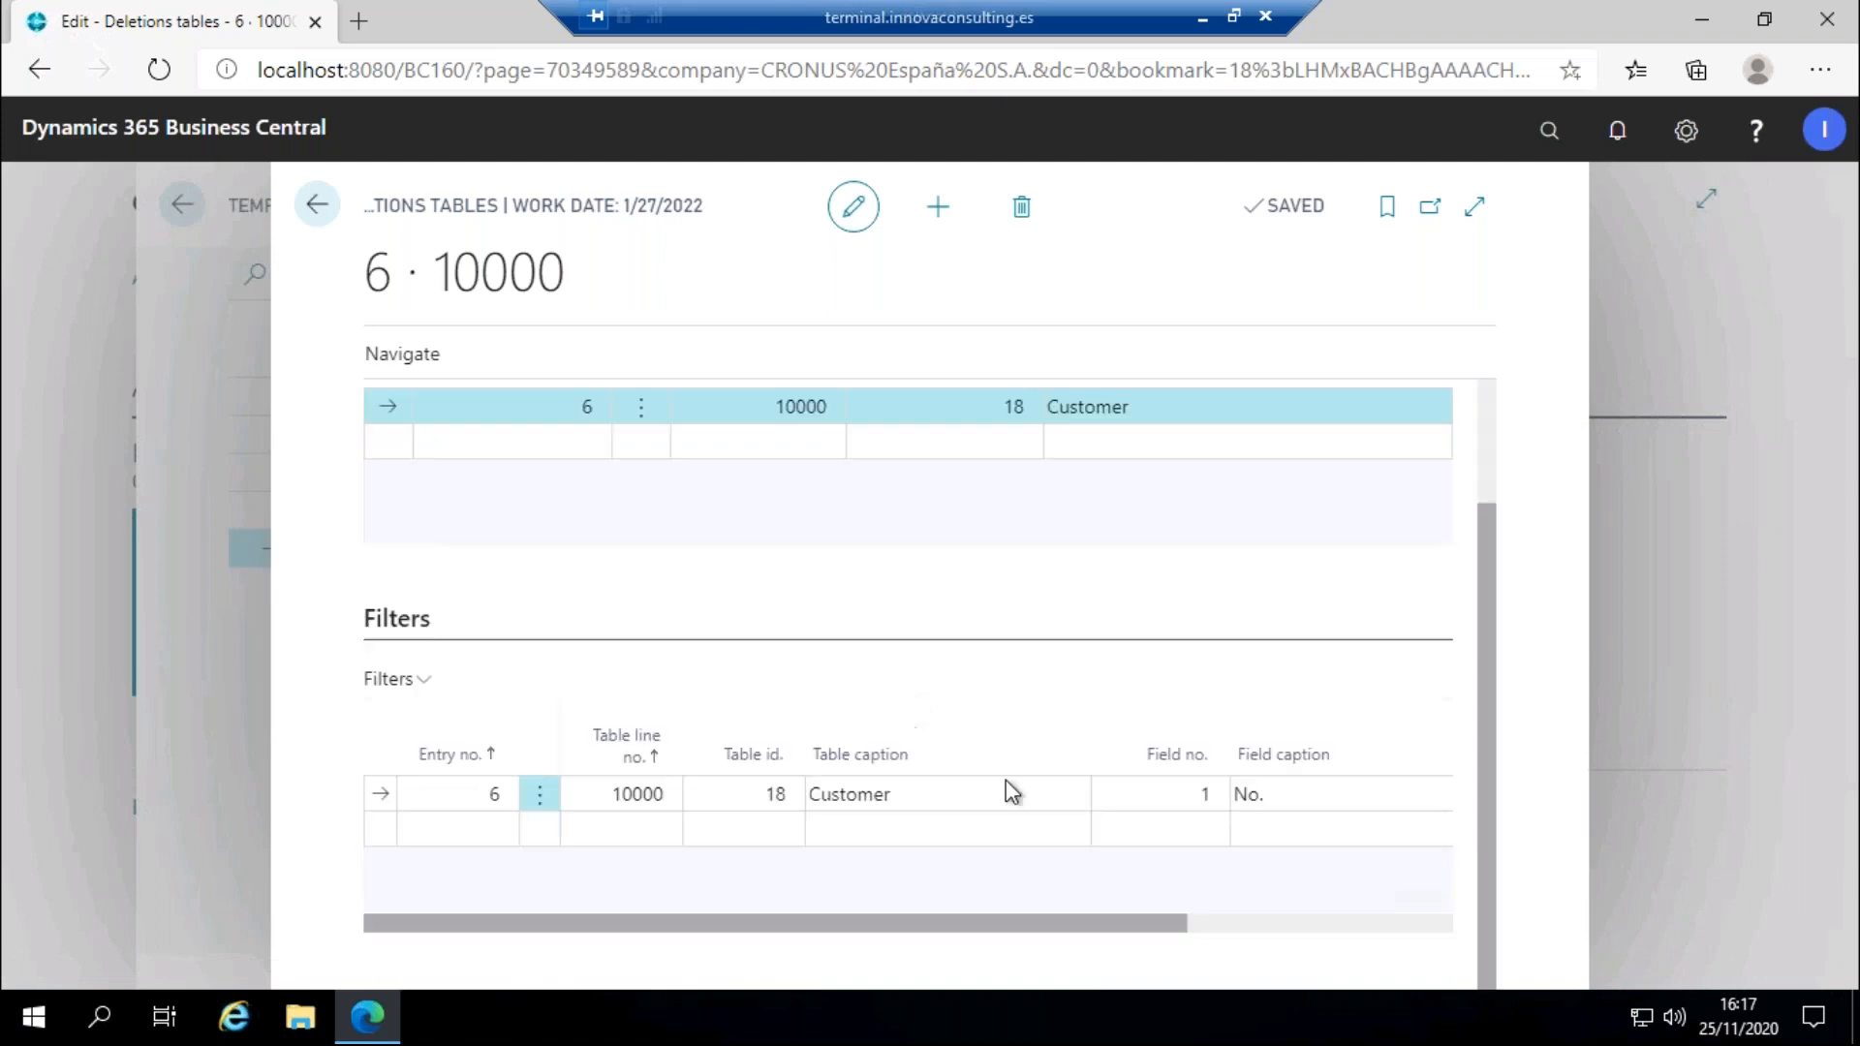
drag(1244, 916, 661, 839)
click(436, 357)
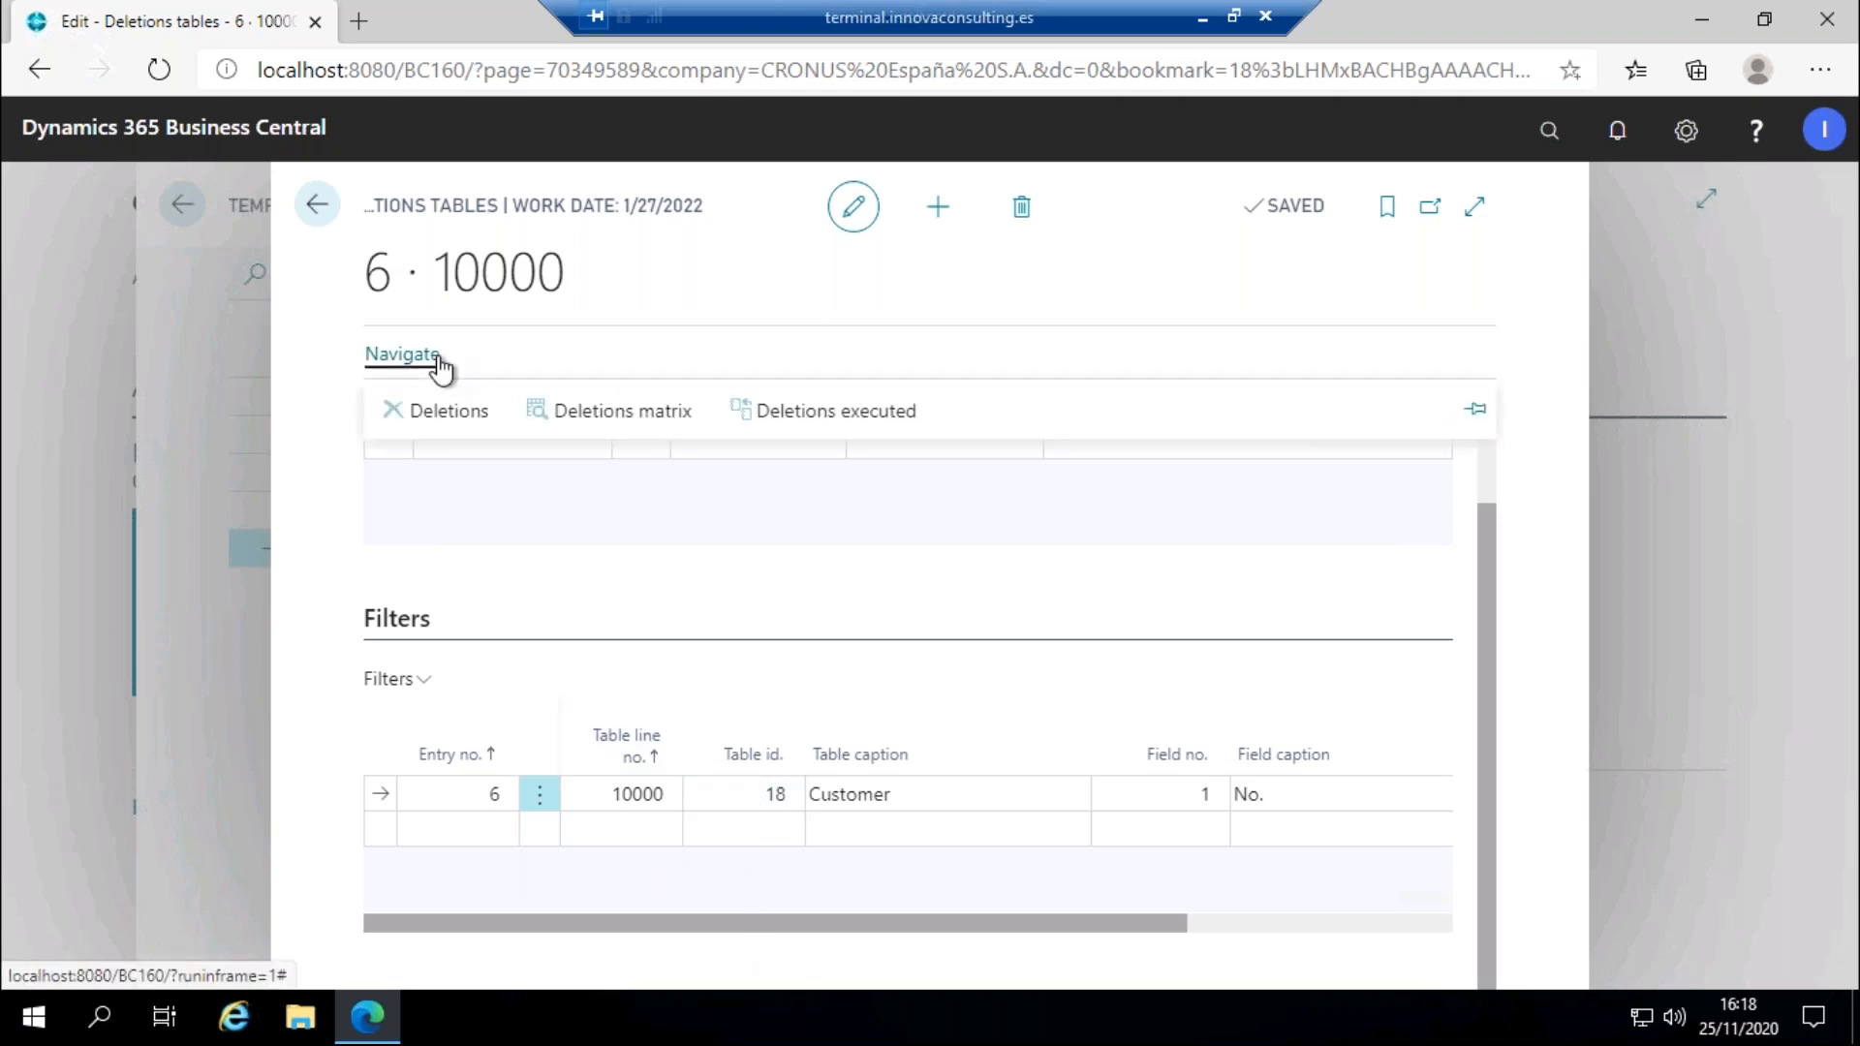
click(617, 417)
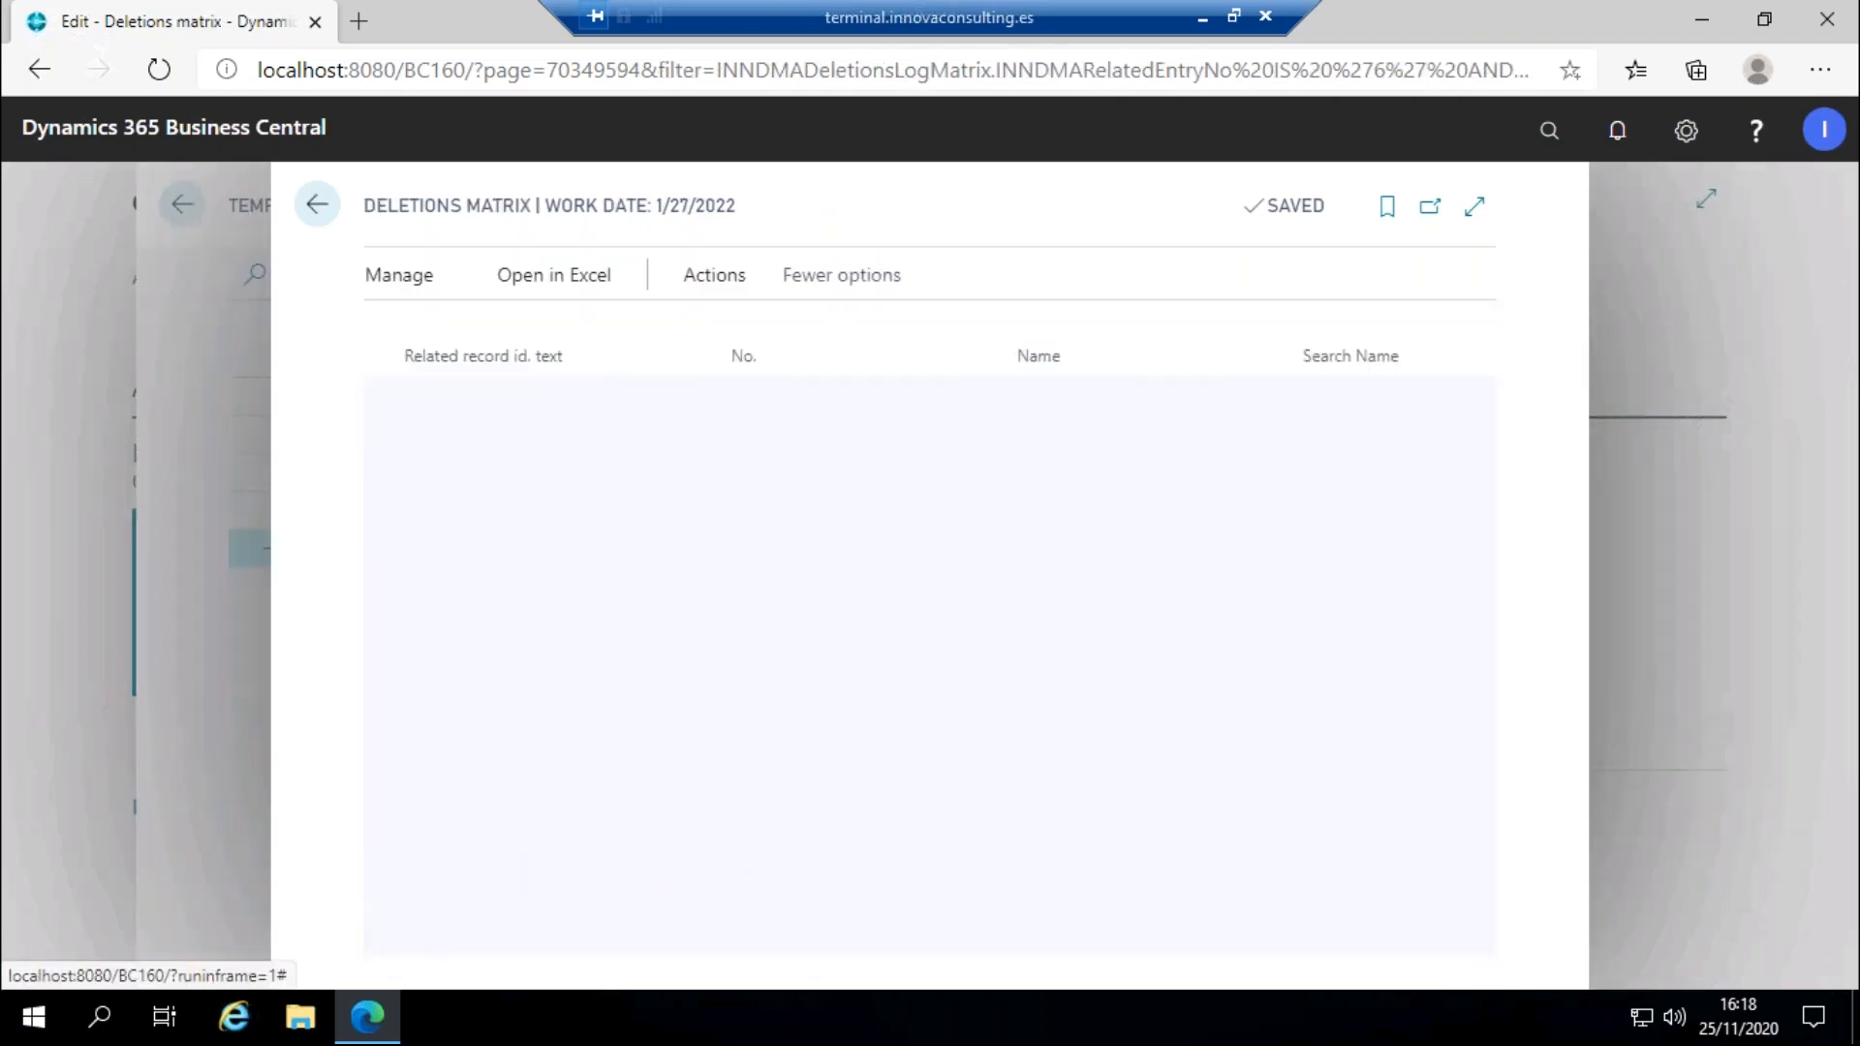
Load the records to delete into the Deletions matrix.
click(839, 276)
click(833, 334)
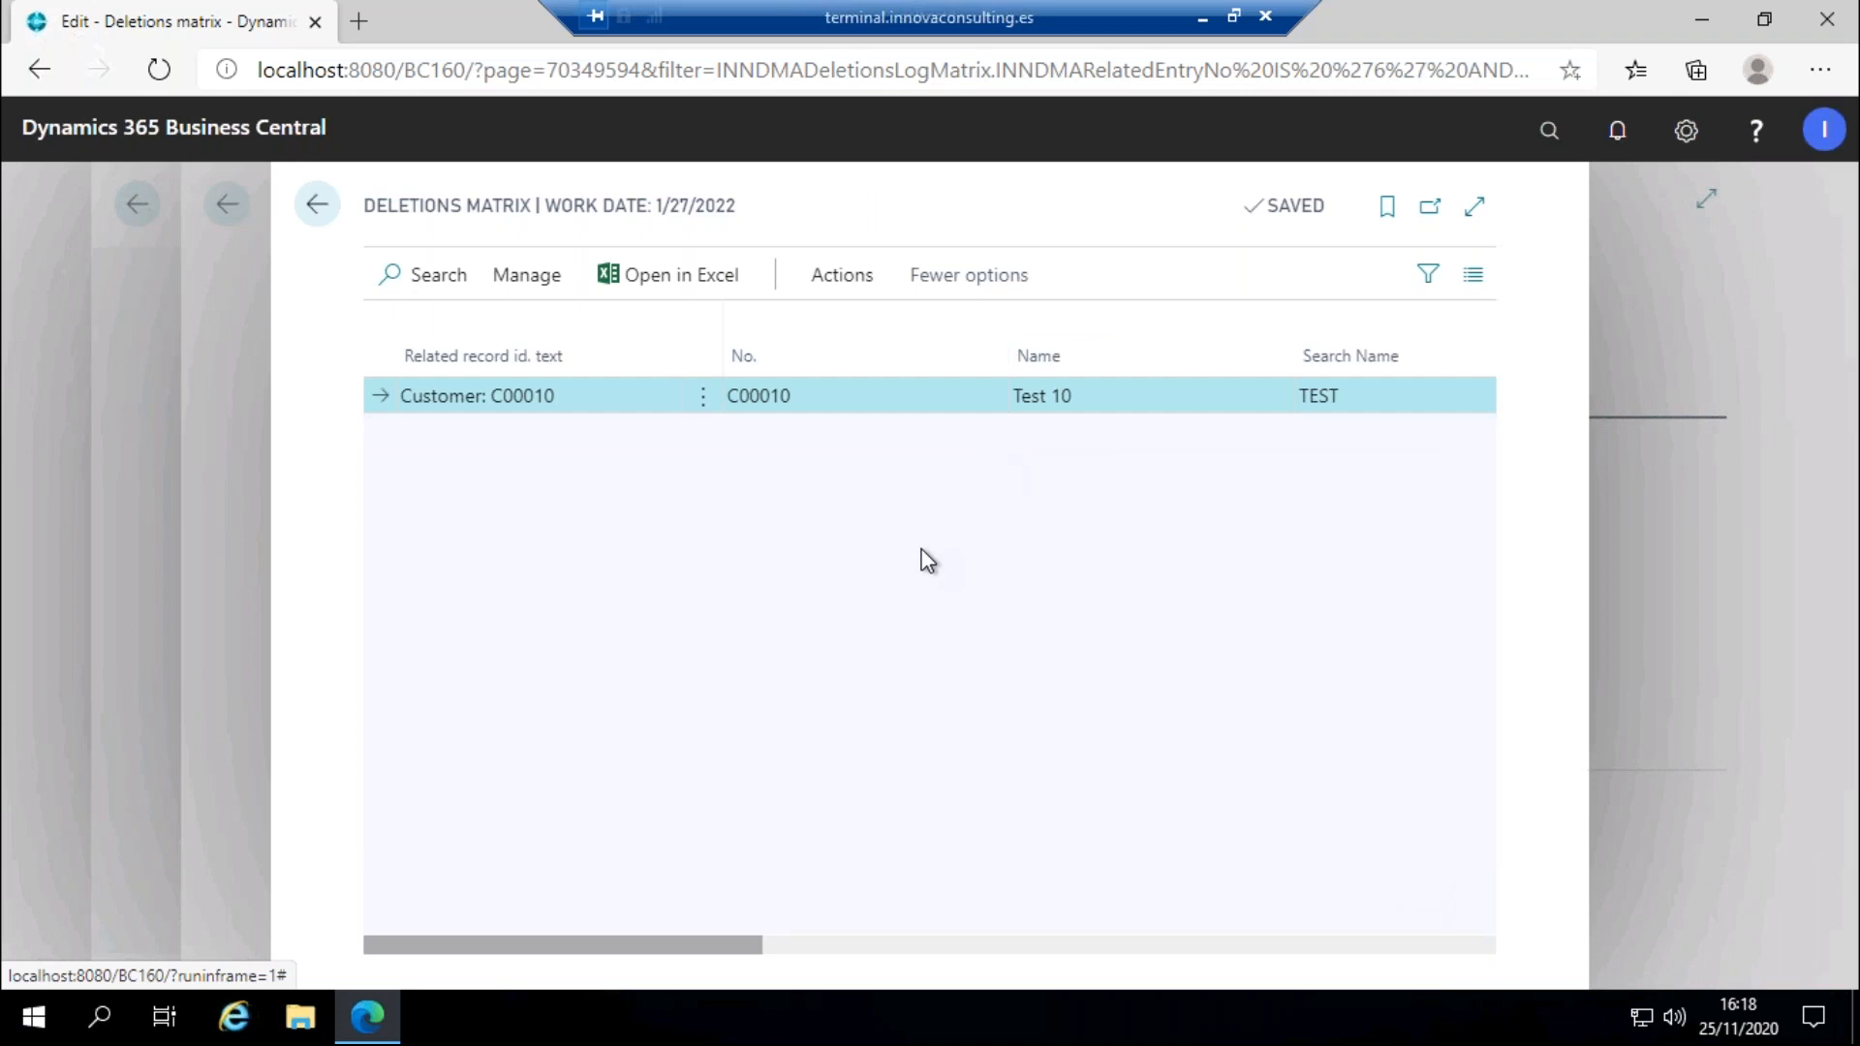
drag(637, 947, 468, 856)
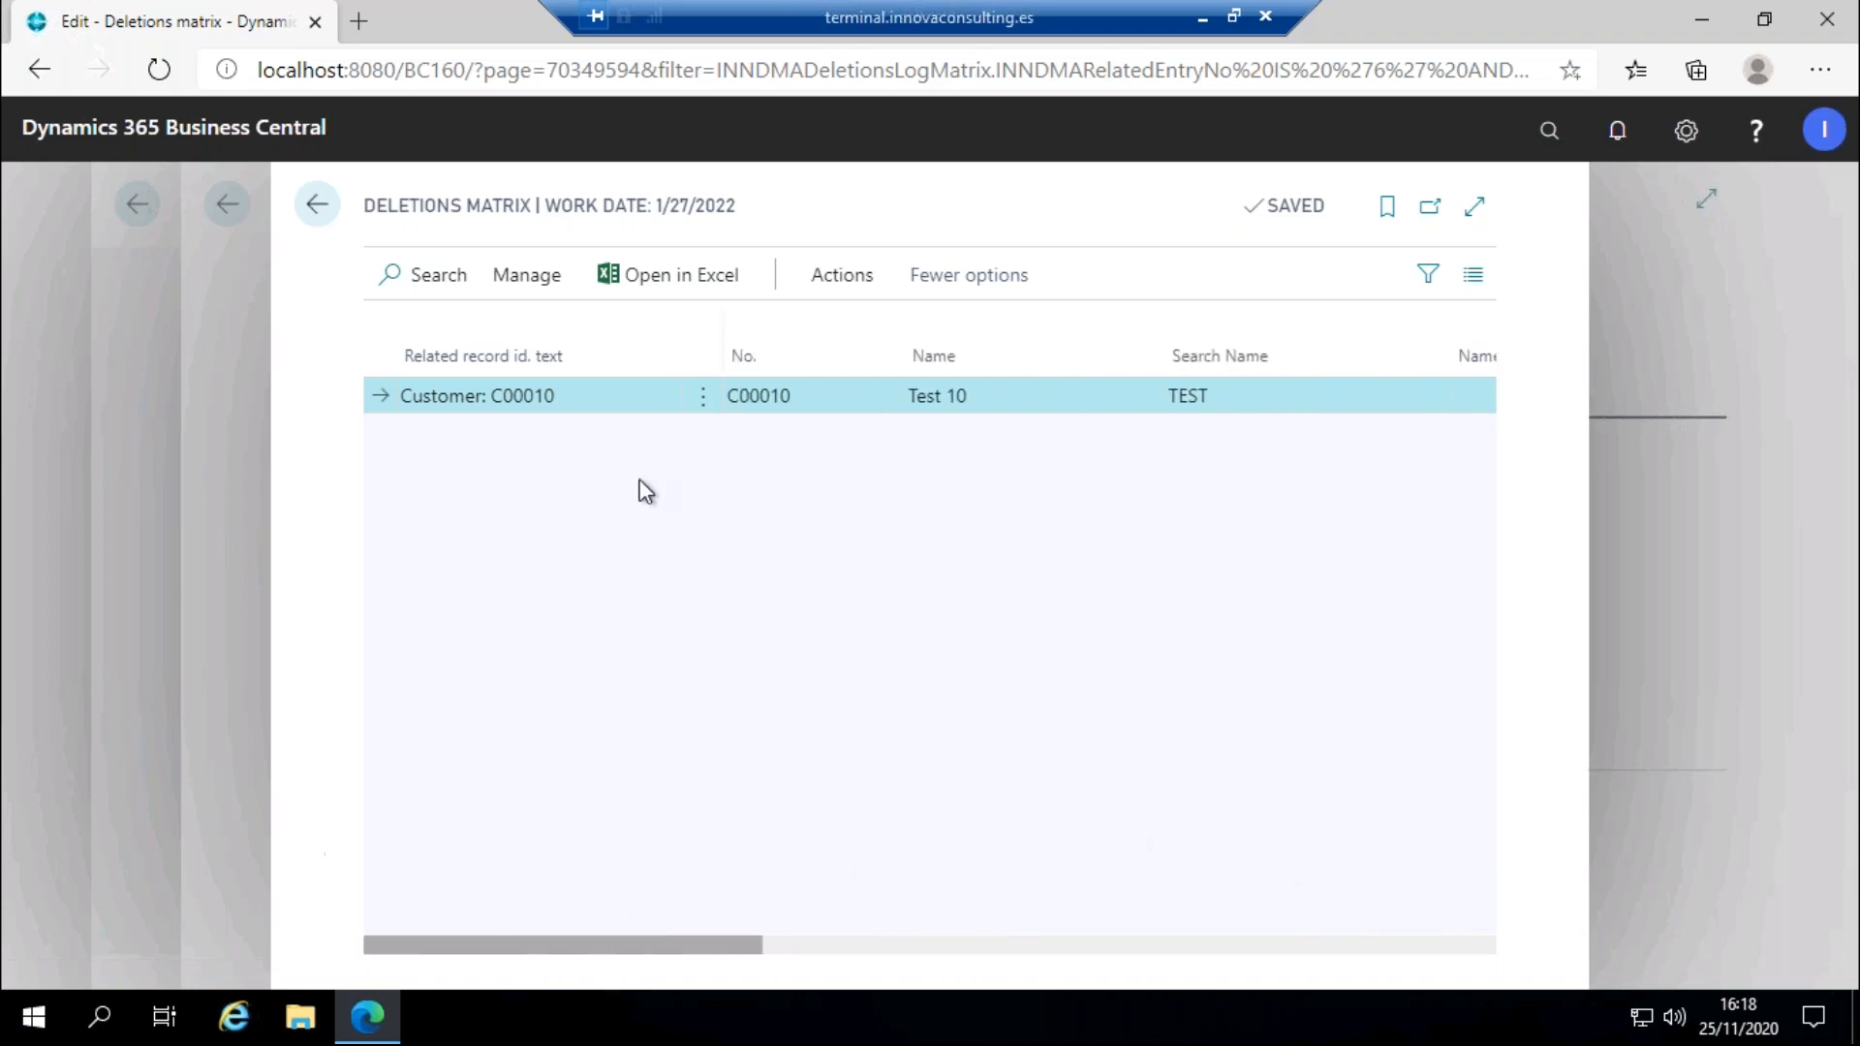
Delete the loaded C00010 records from the system, confirming with the pasted Innova Online customer id.
click(842, 275)
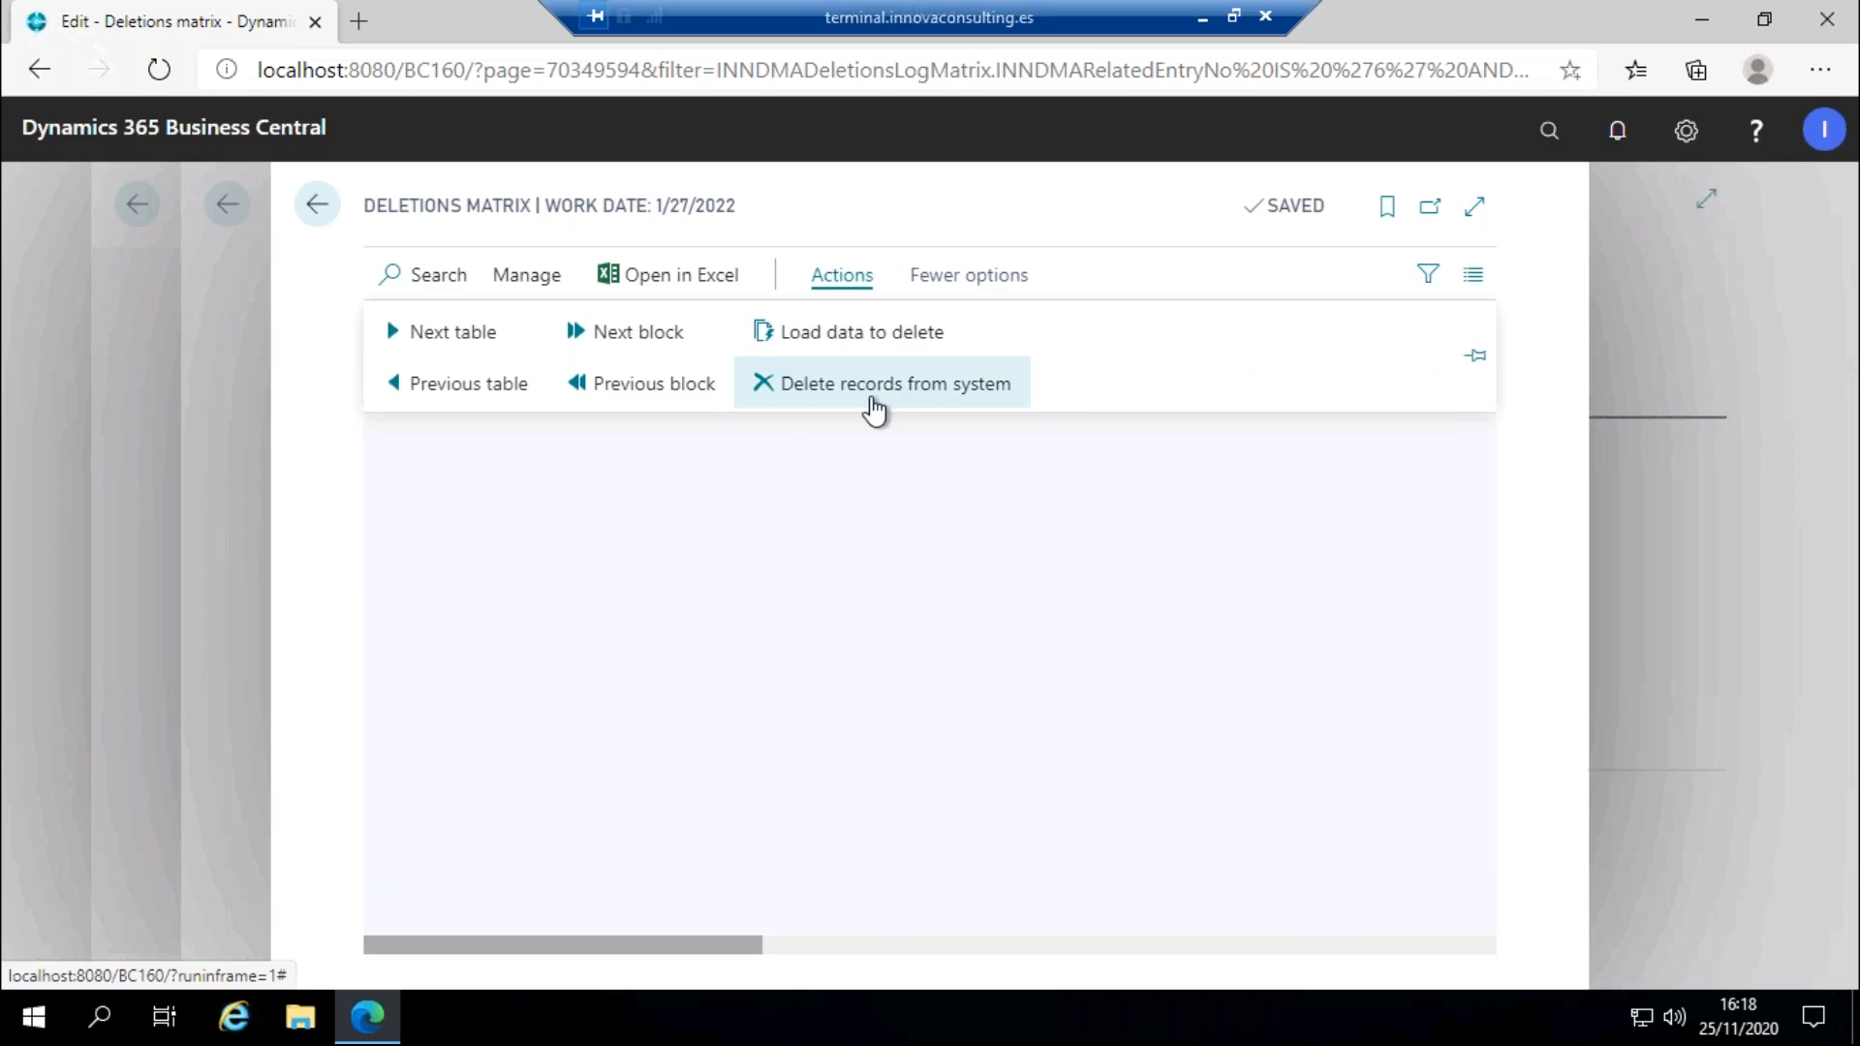
click(872, 412)
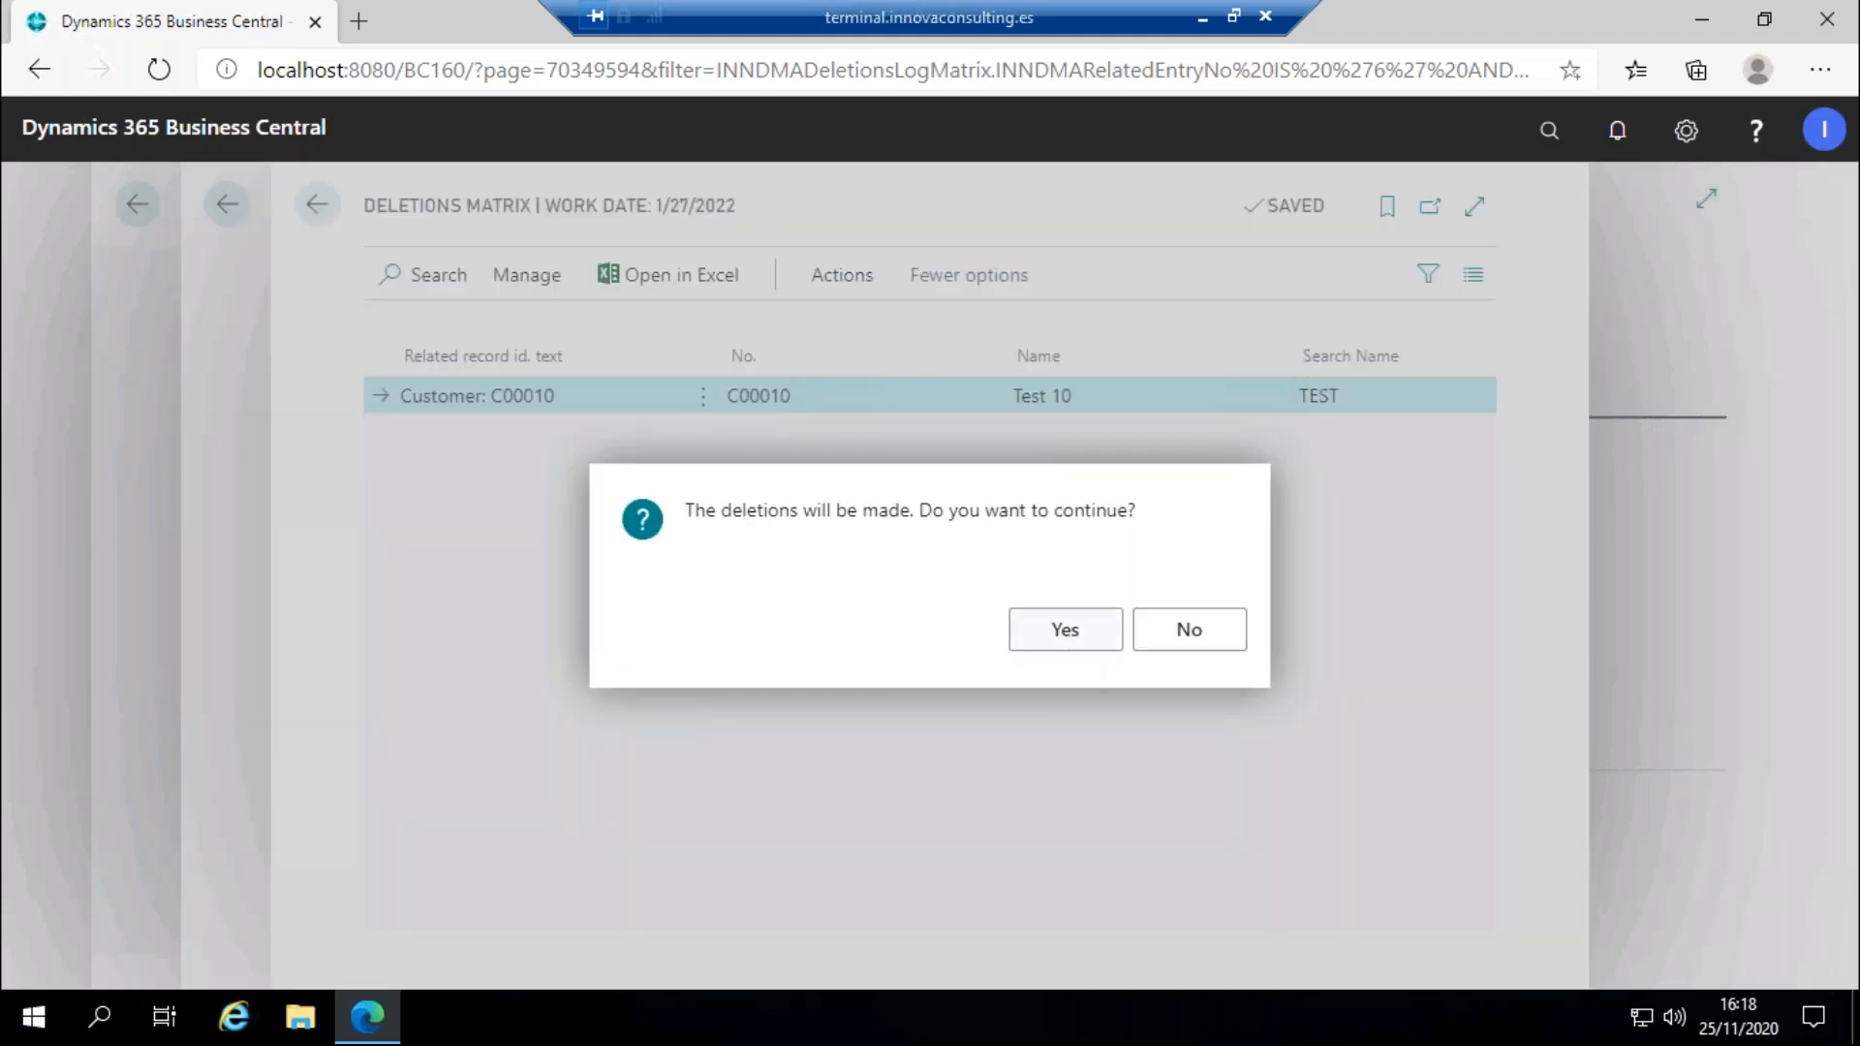
click(1064, 641)
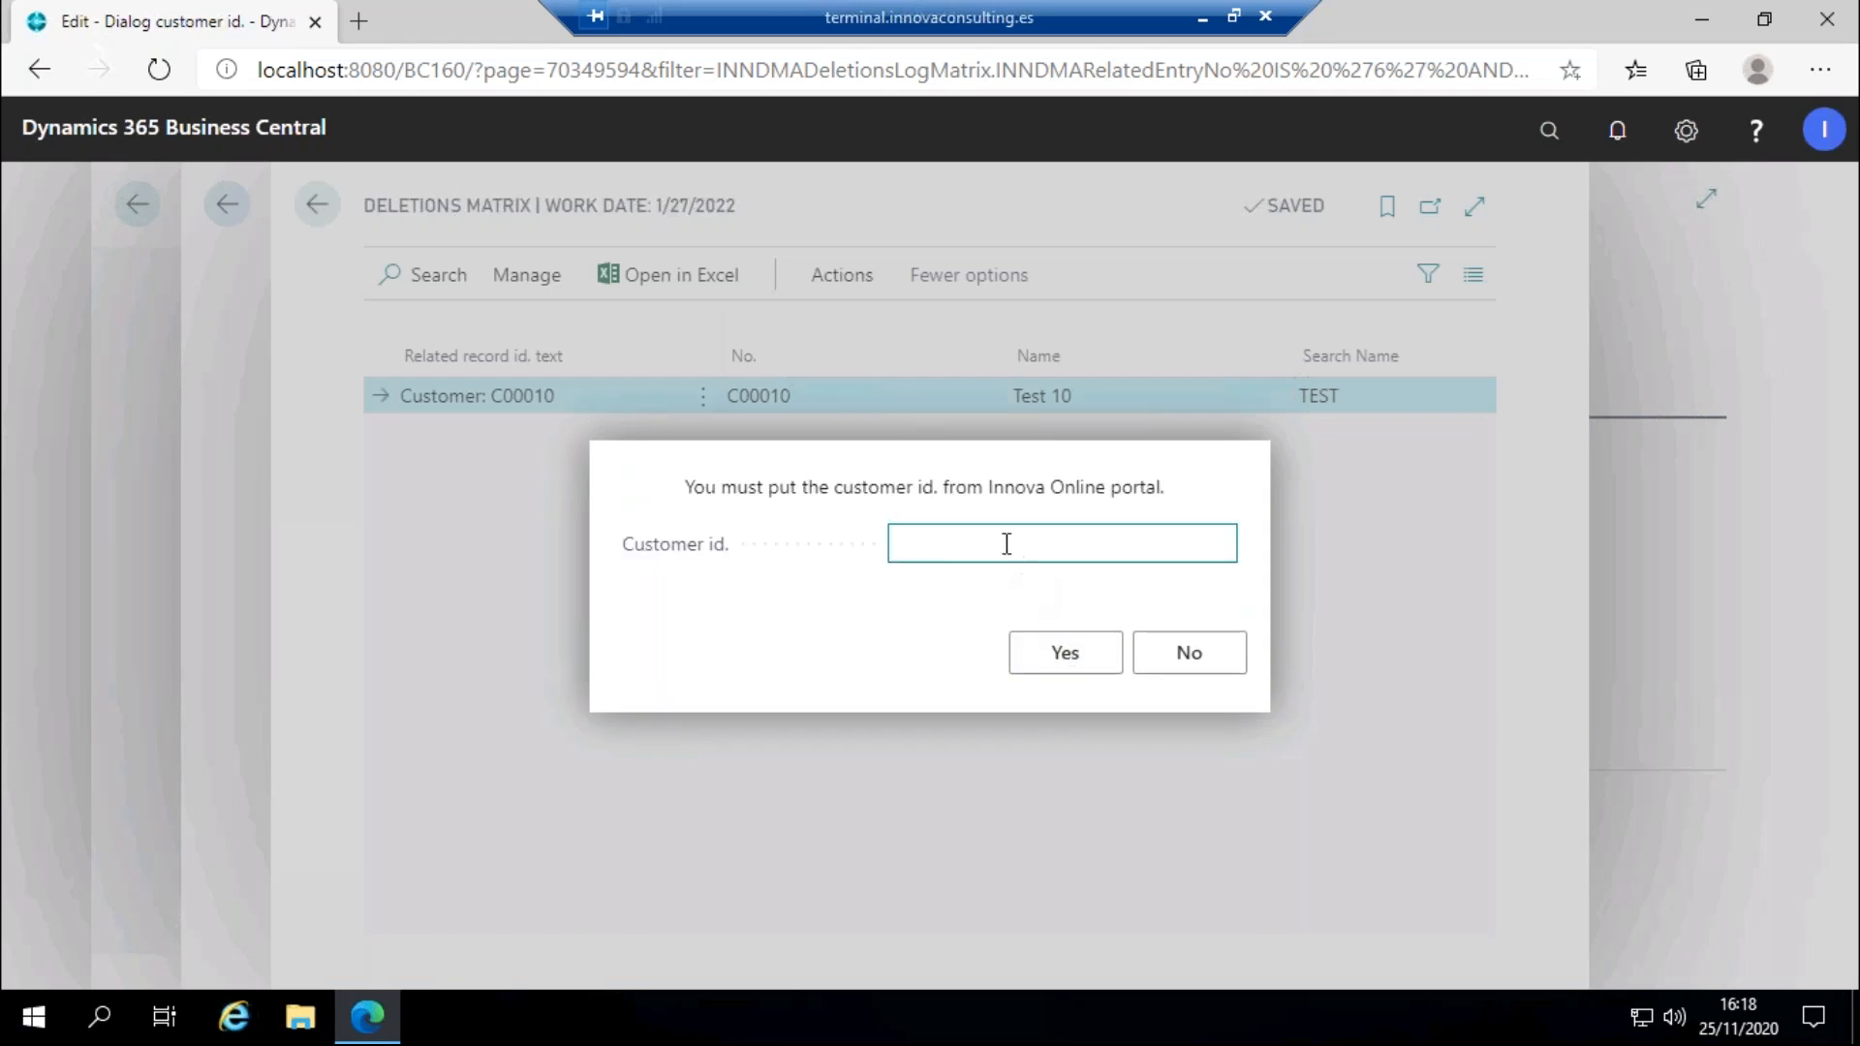
text(491af63-eae3-4c8c-90c3-5ef03dbb3c71)
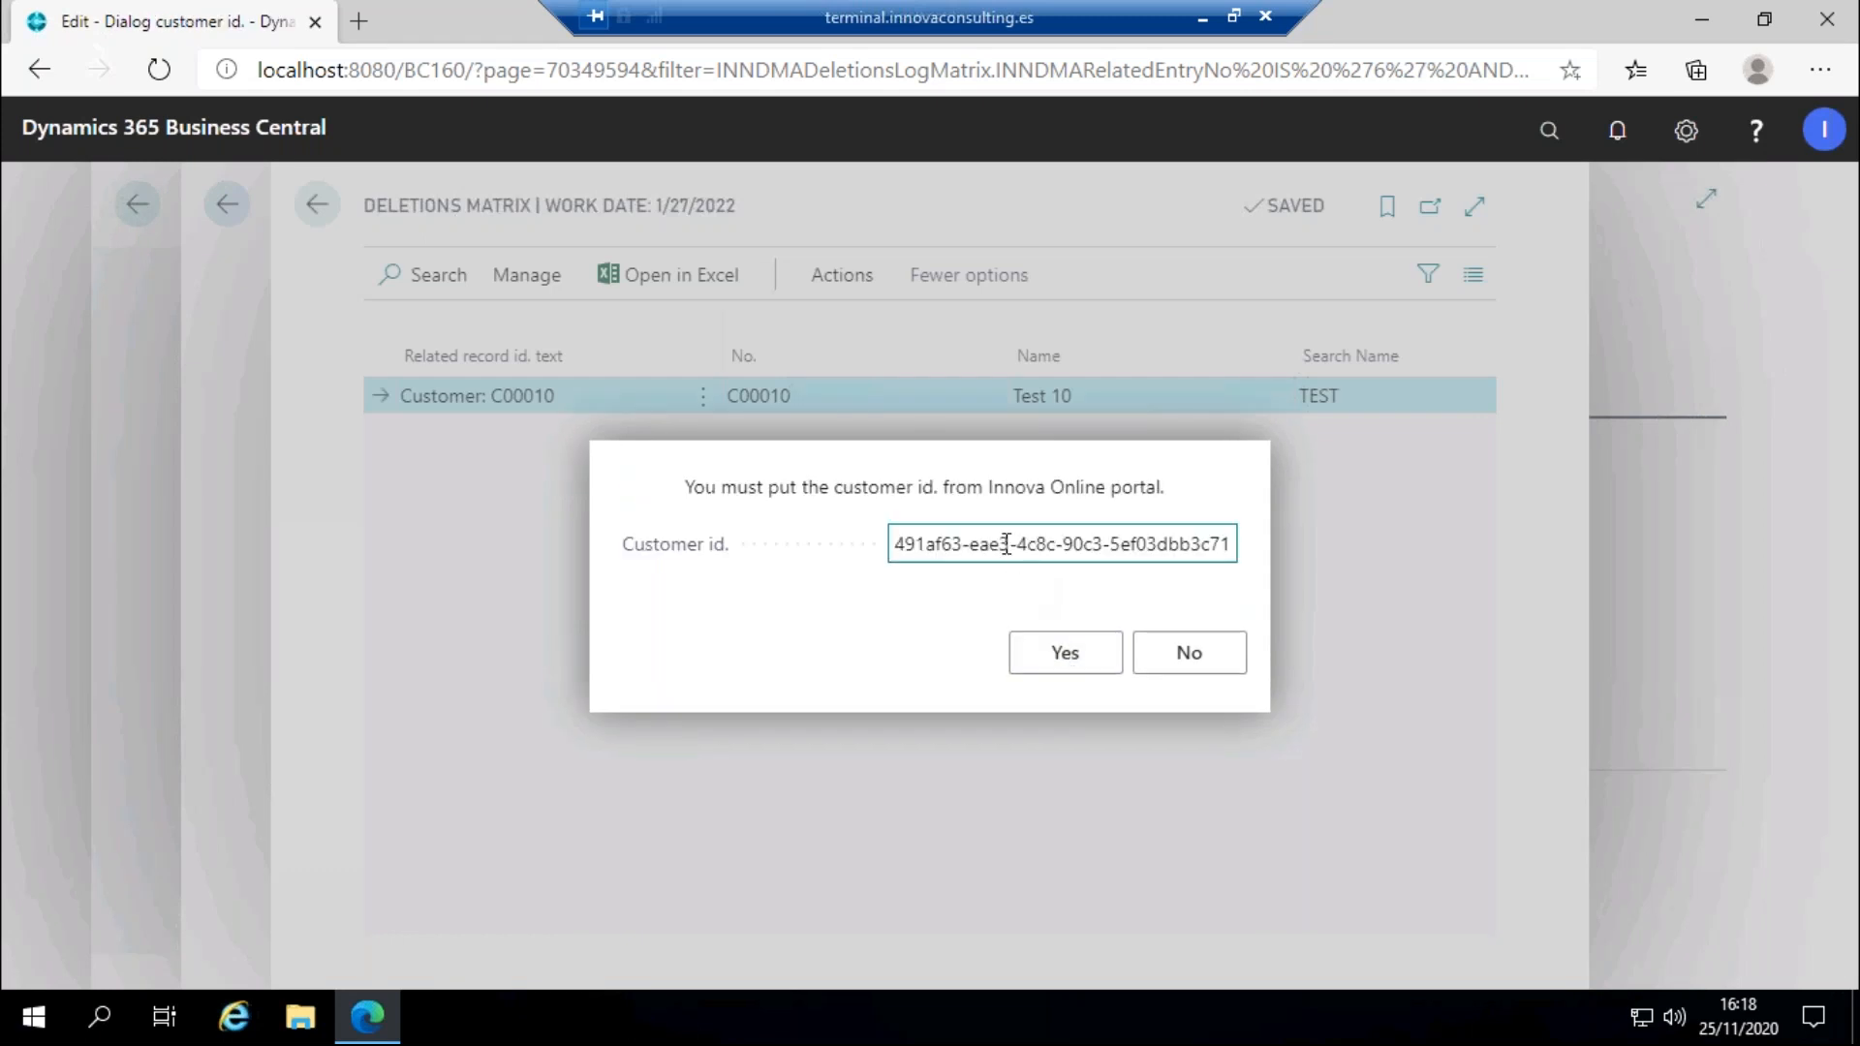
click(1065, 649)
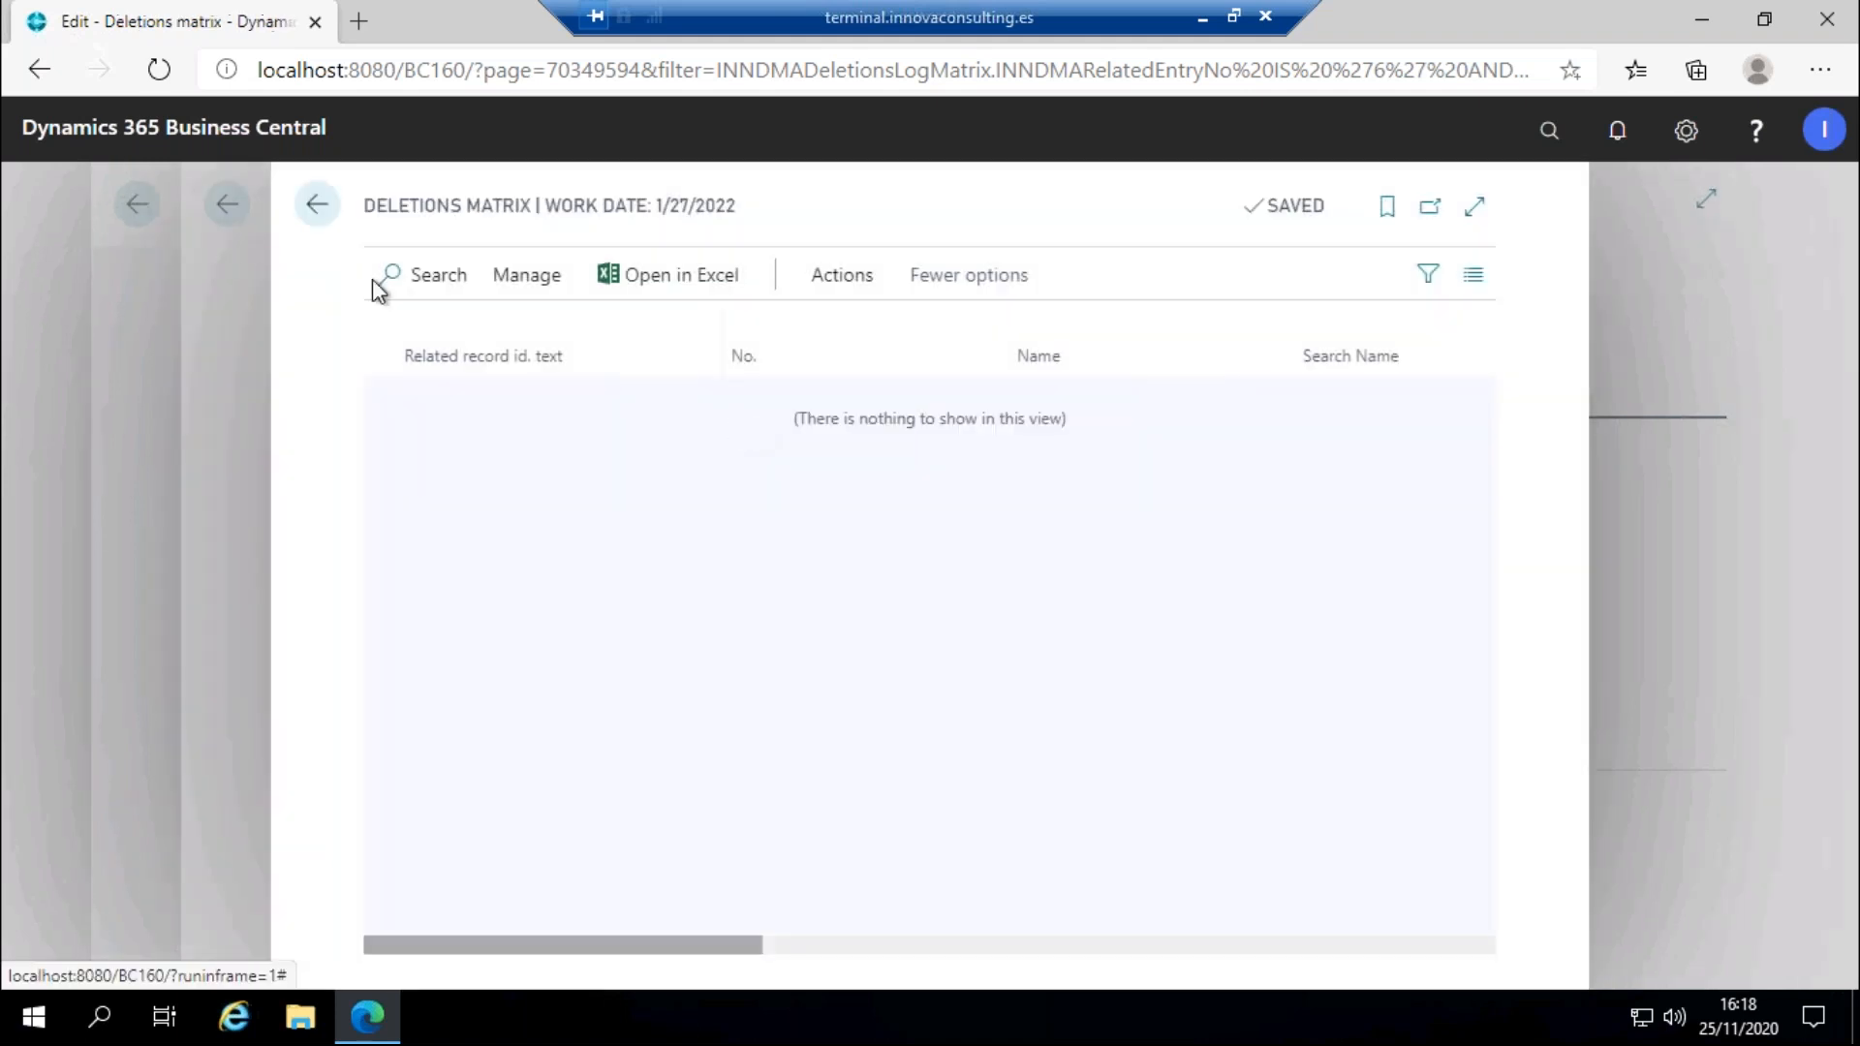
click(317, 204)
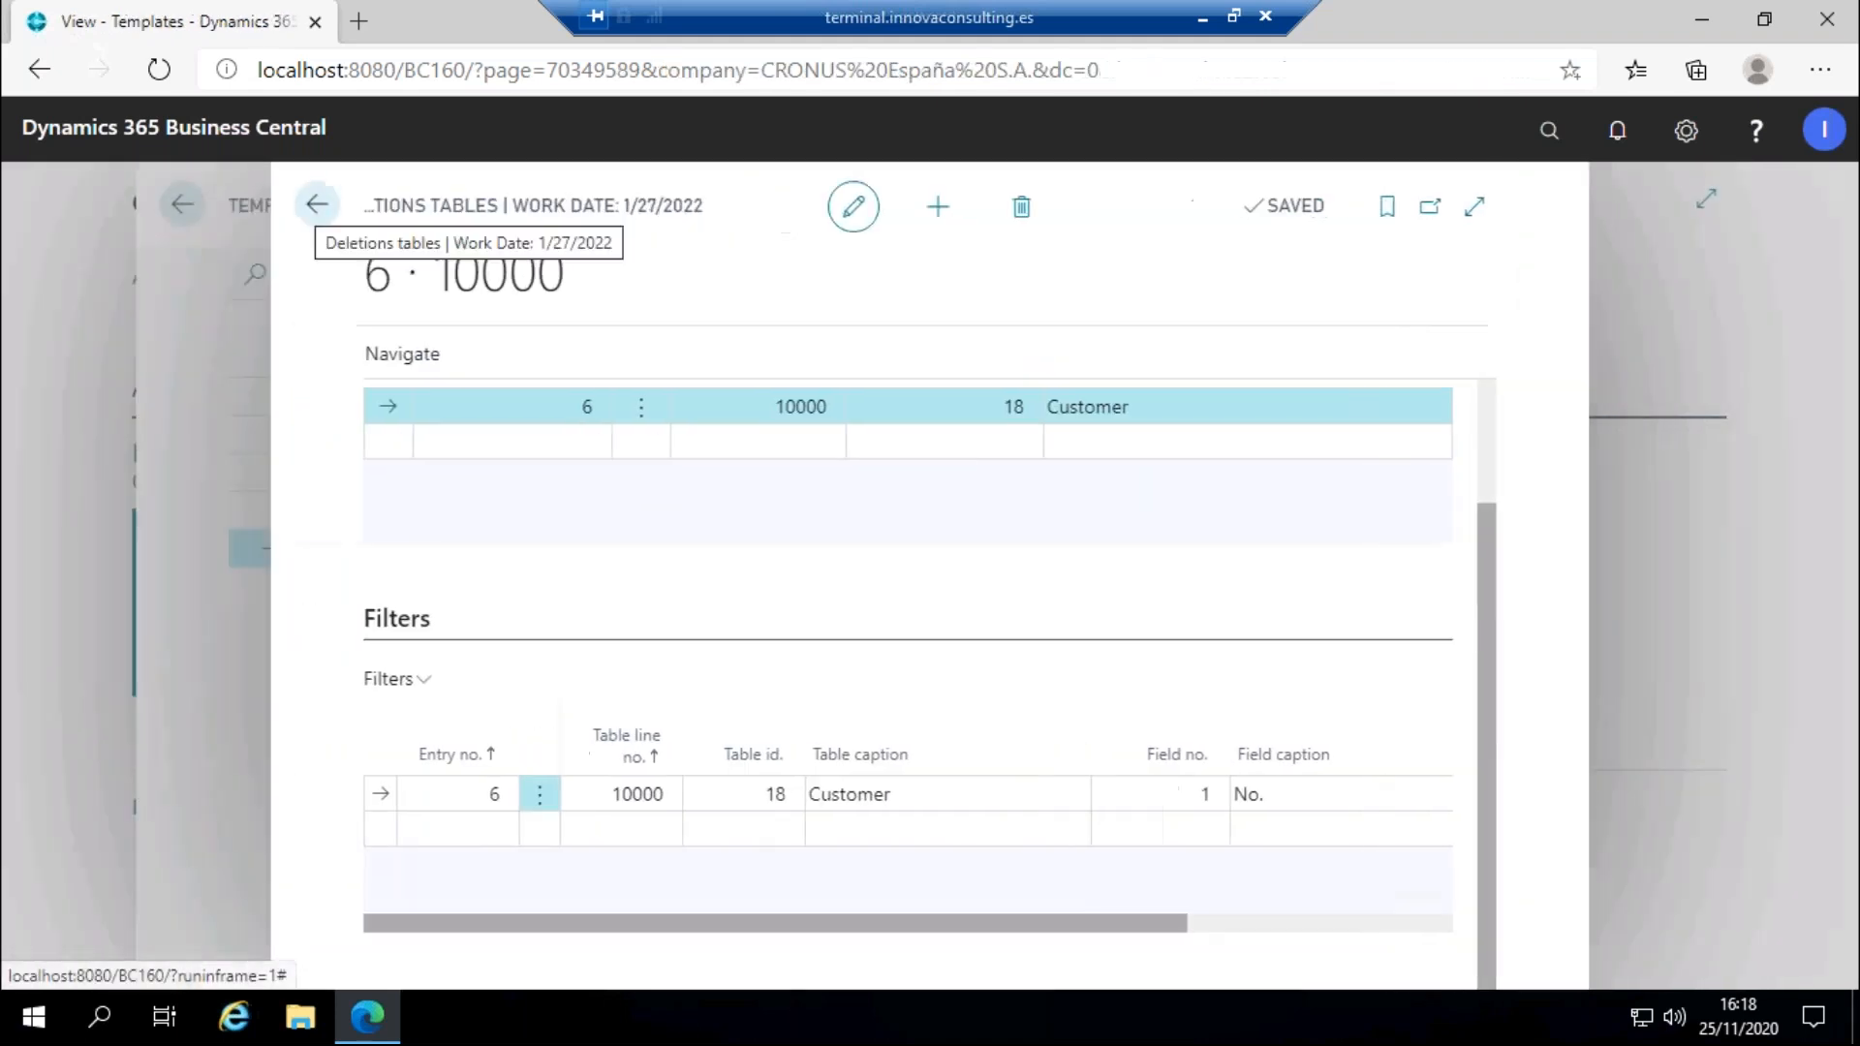
Search 'customers', sort Customers by No. descending to confirm C00010 is gone, then return to Templates.
click(315, 206)
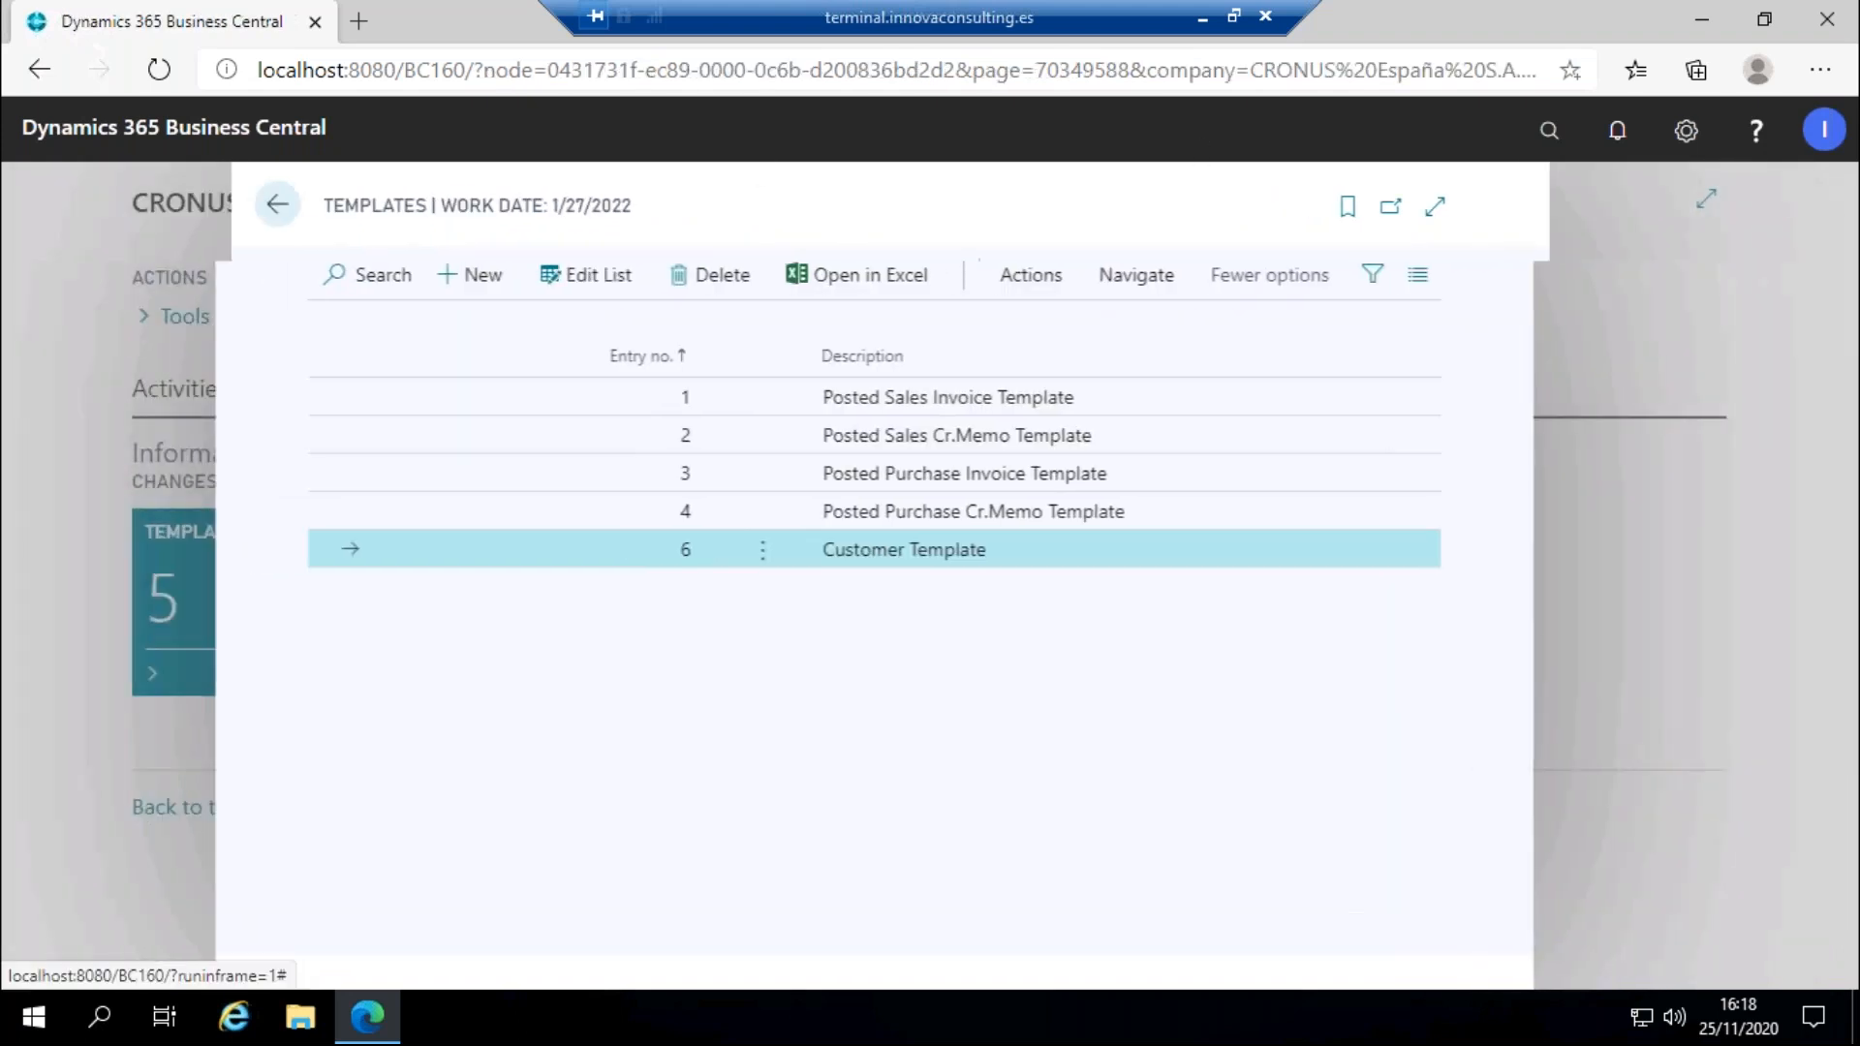
click(1549, 132)
text(customers)
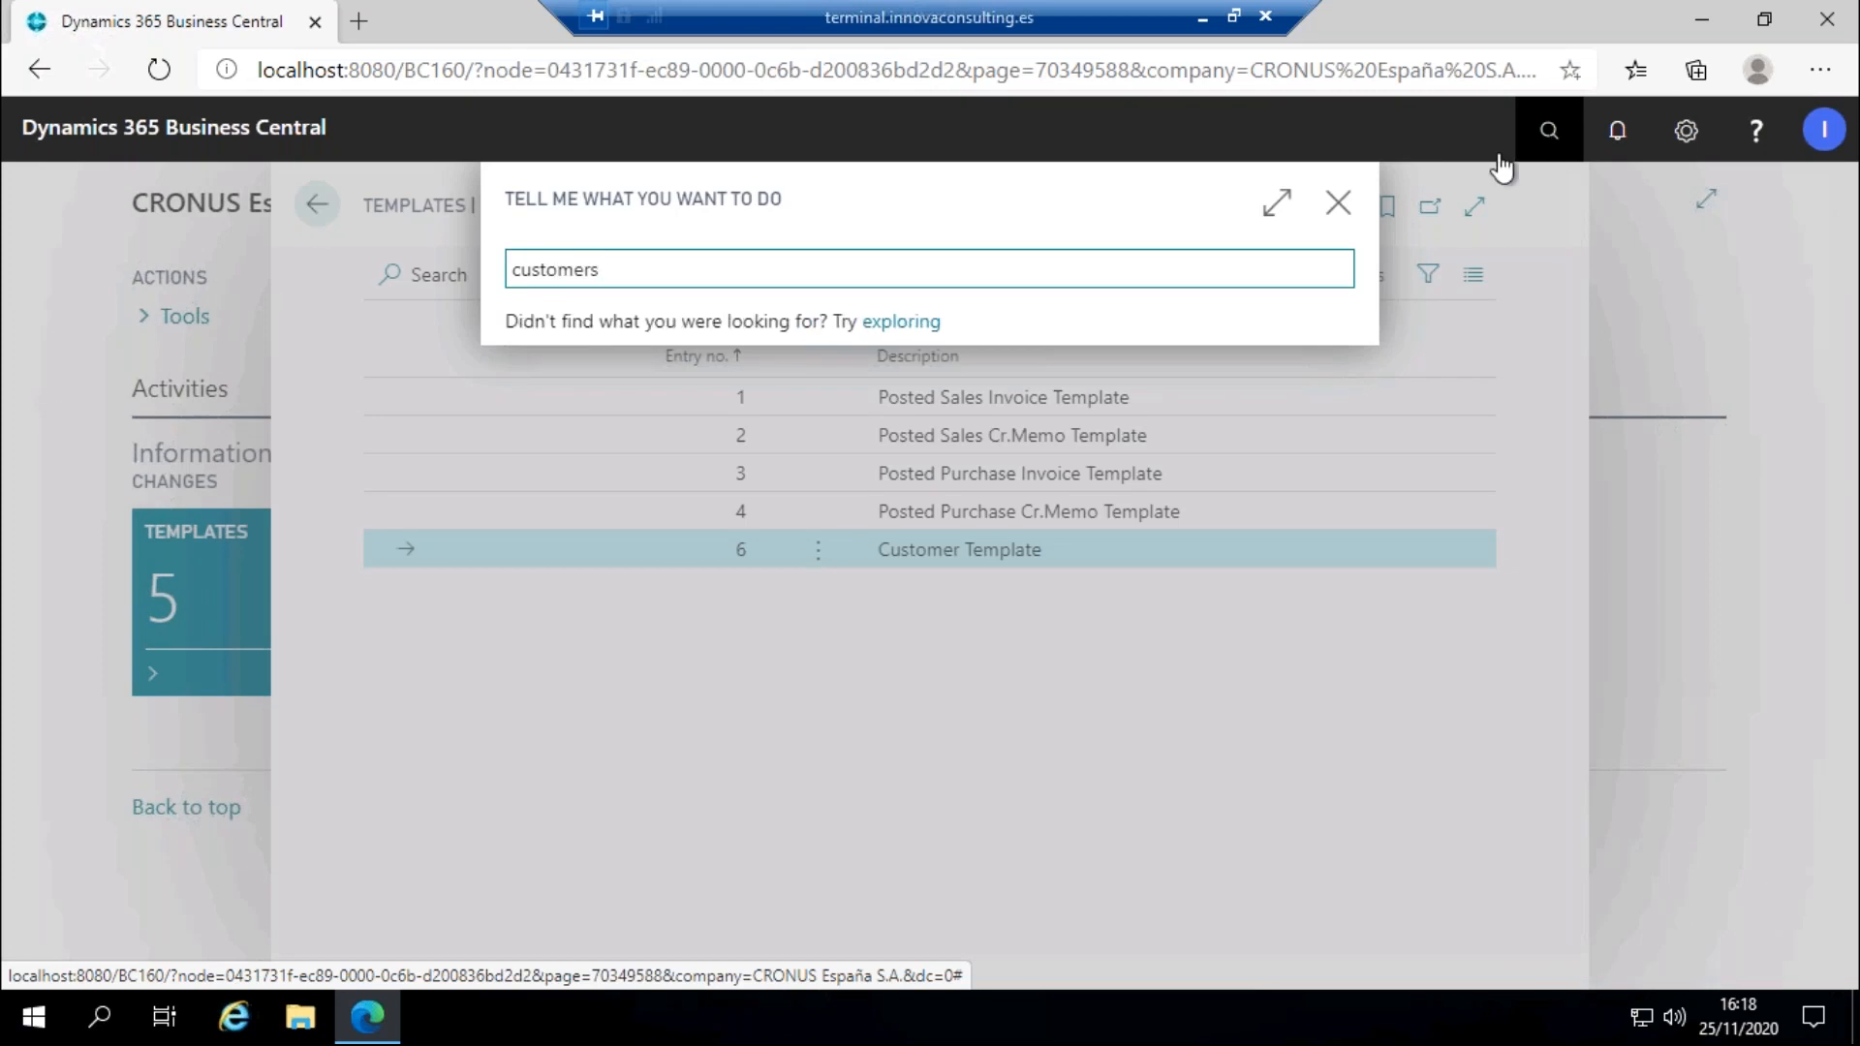
click(677, 399)
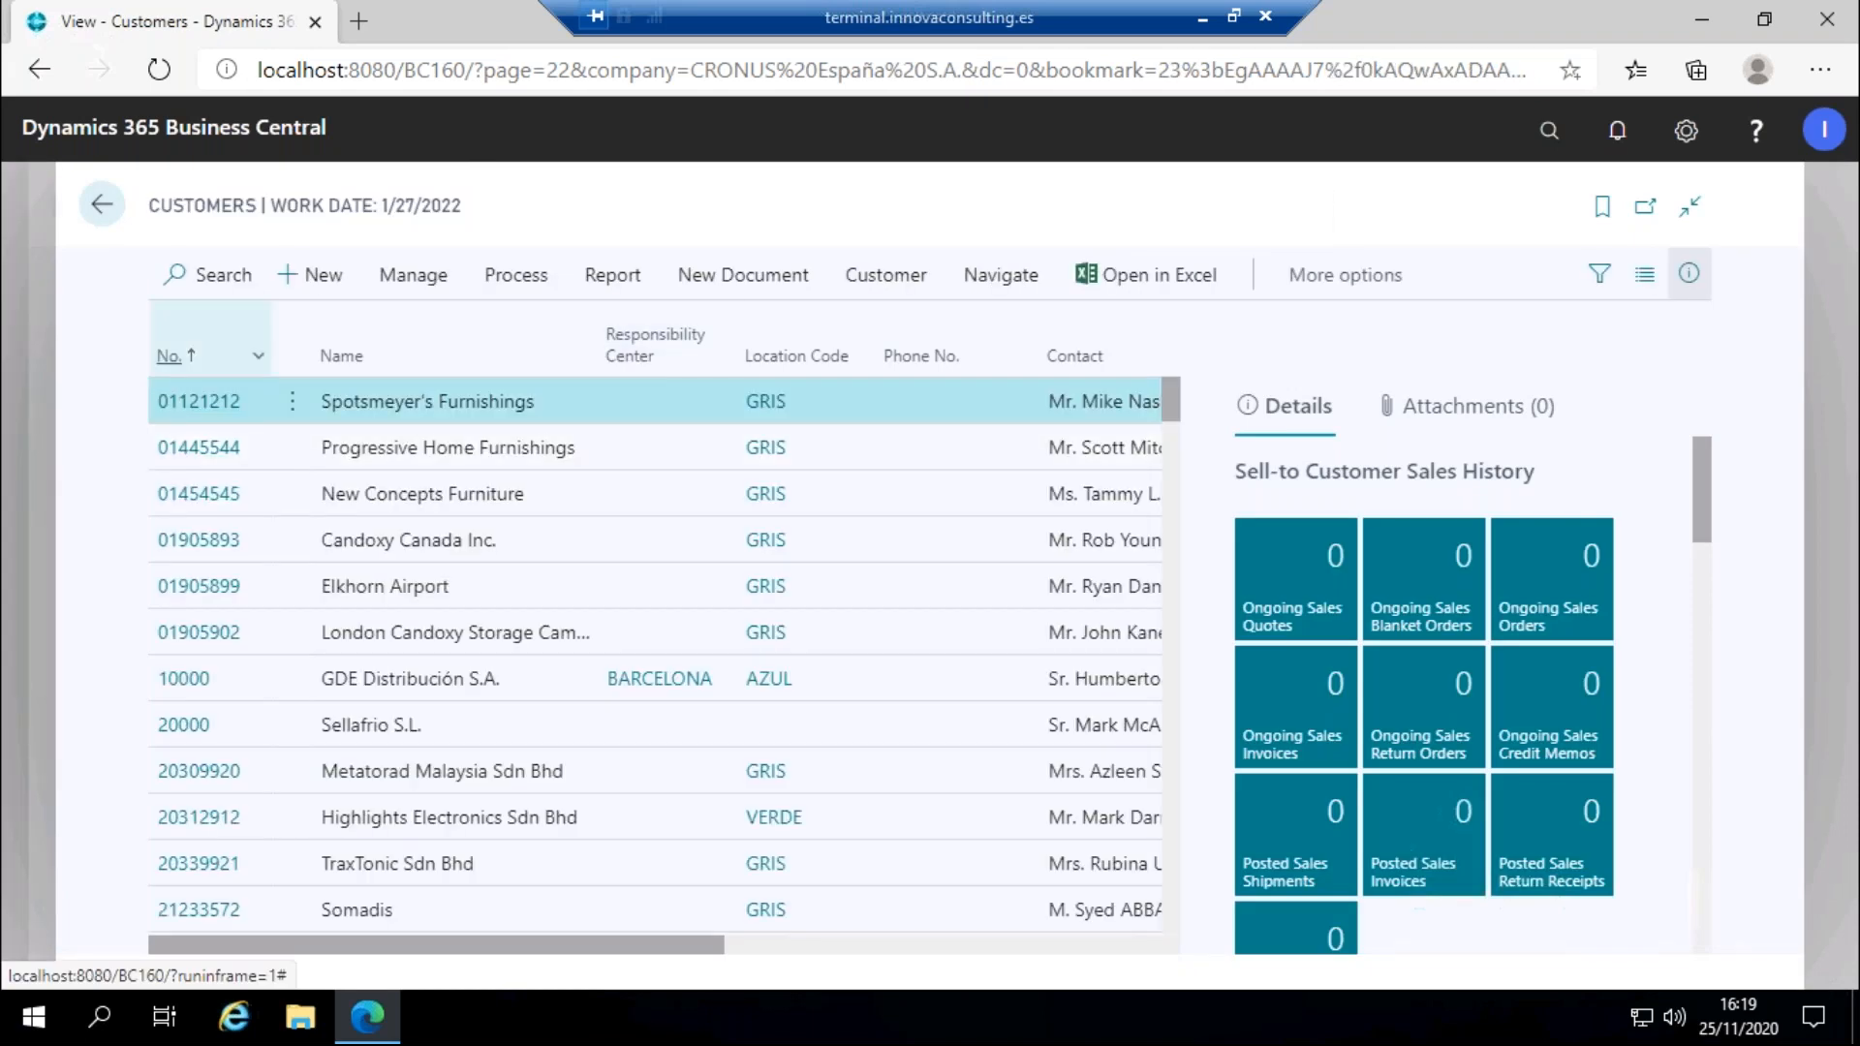
click(169, 355)
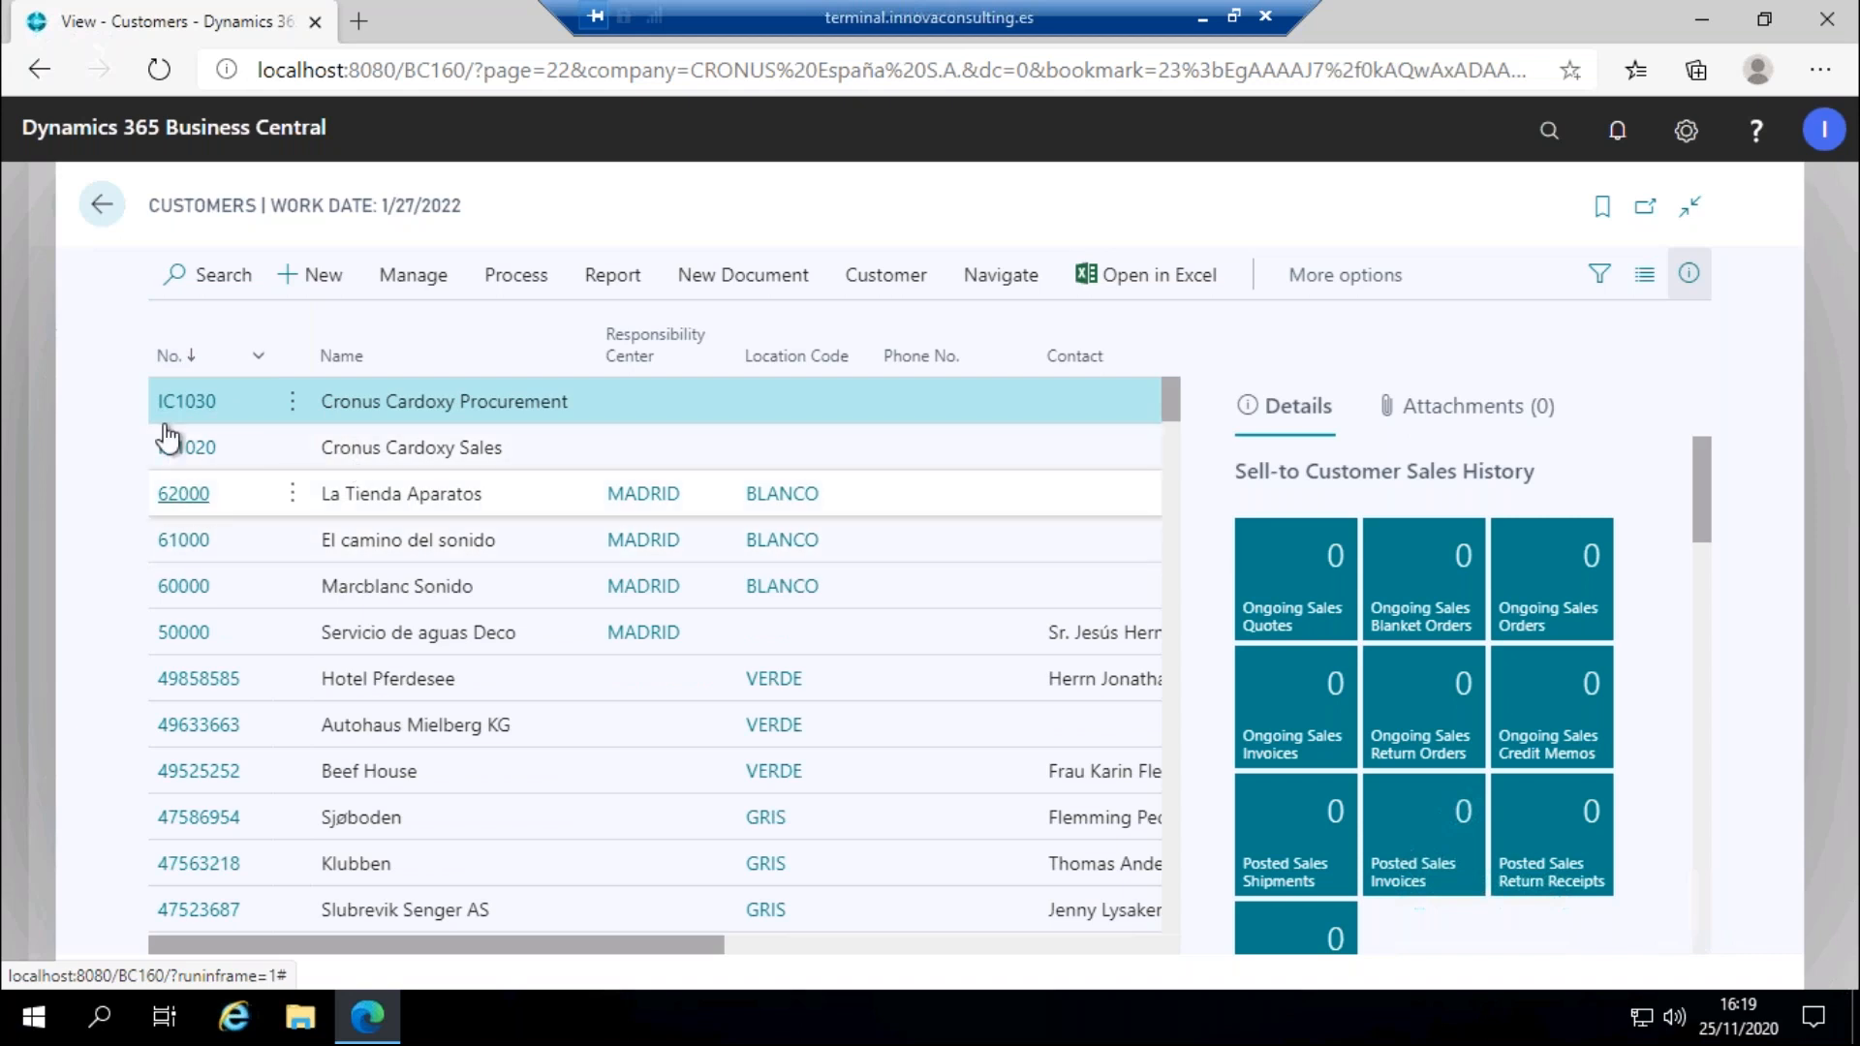
click(102, 204)
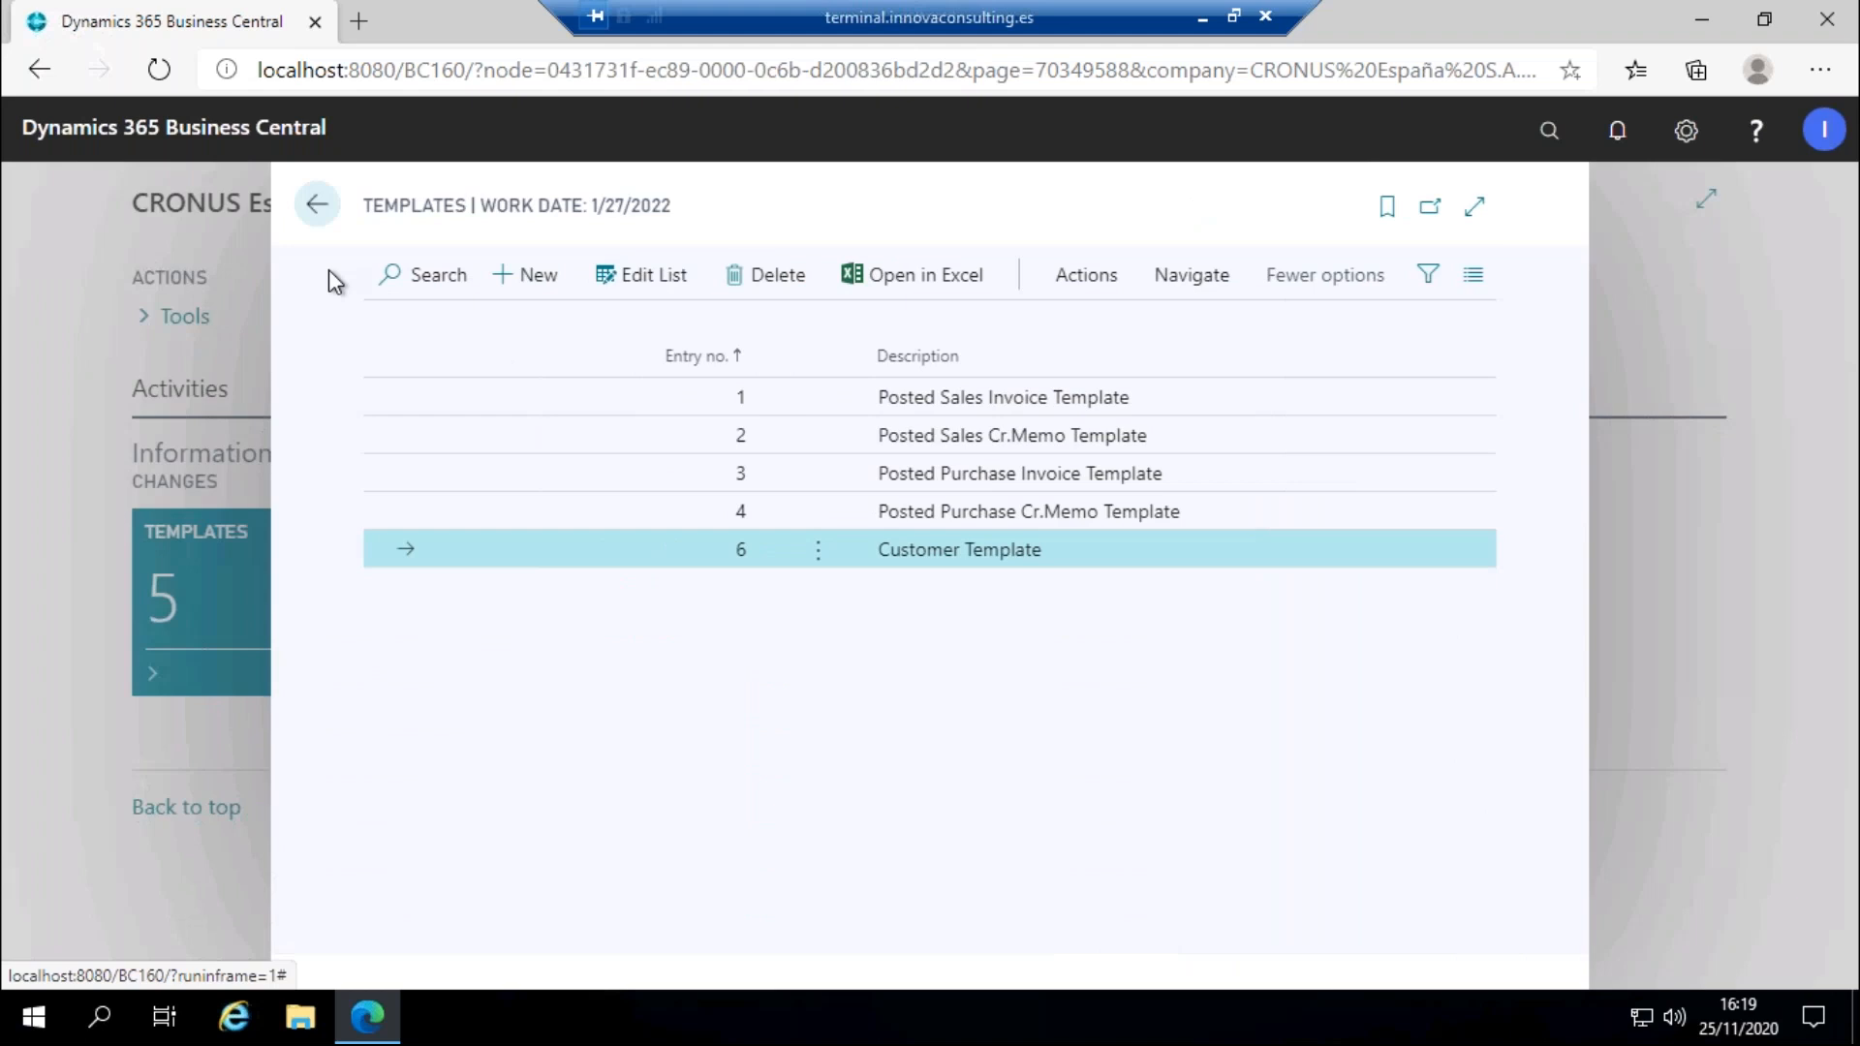
Open Deletions executed for entry 6 and select deletion line 5 dated 11/25/2020.
click(932, 291)
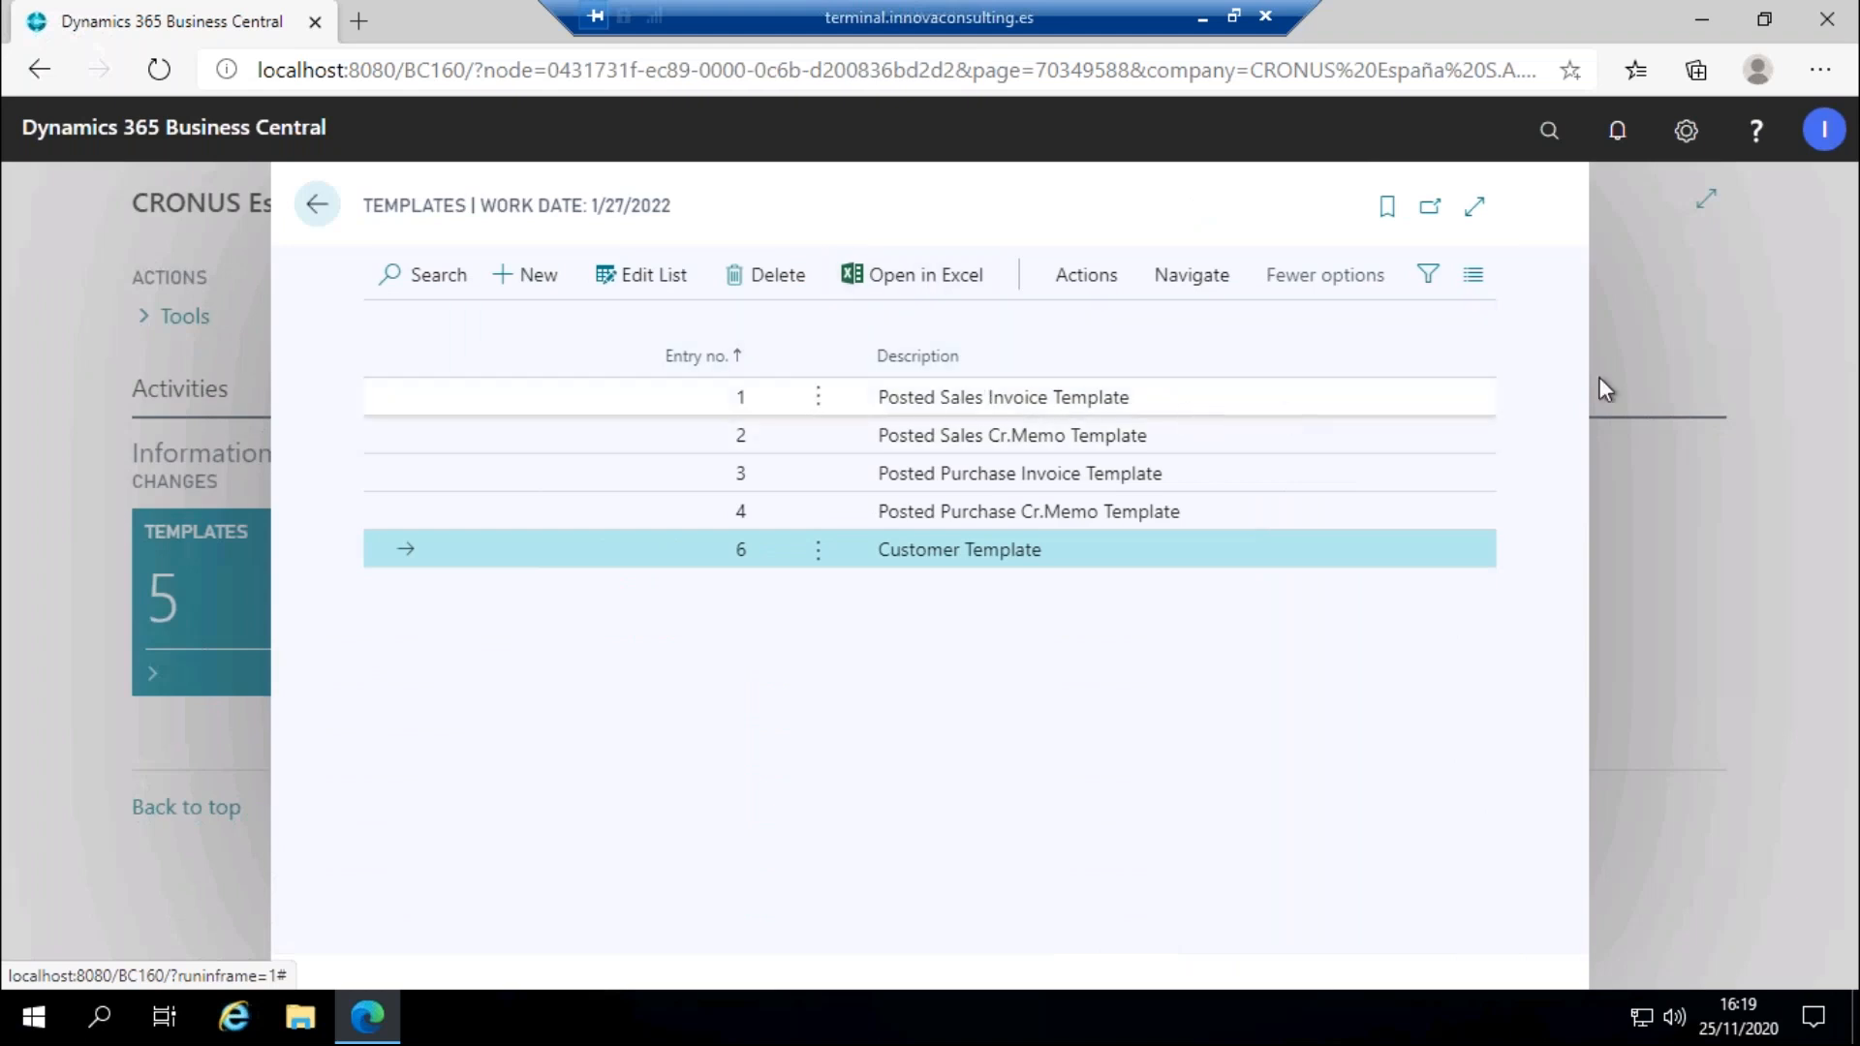
click(1201, 281)
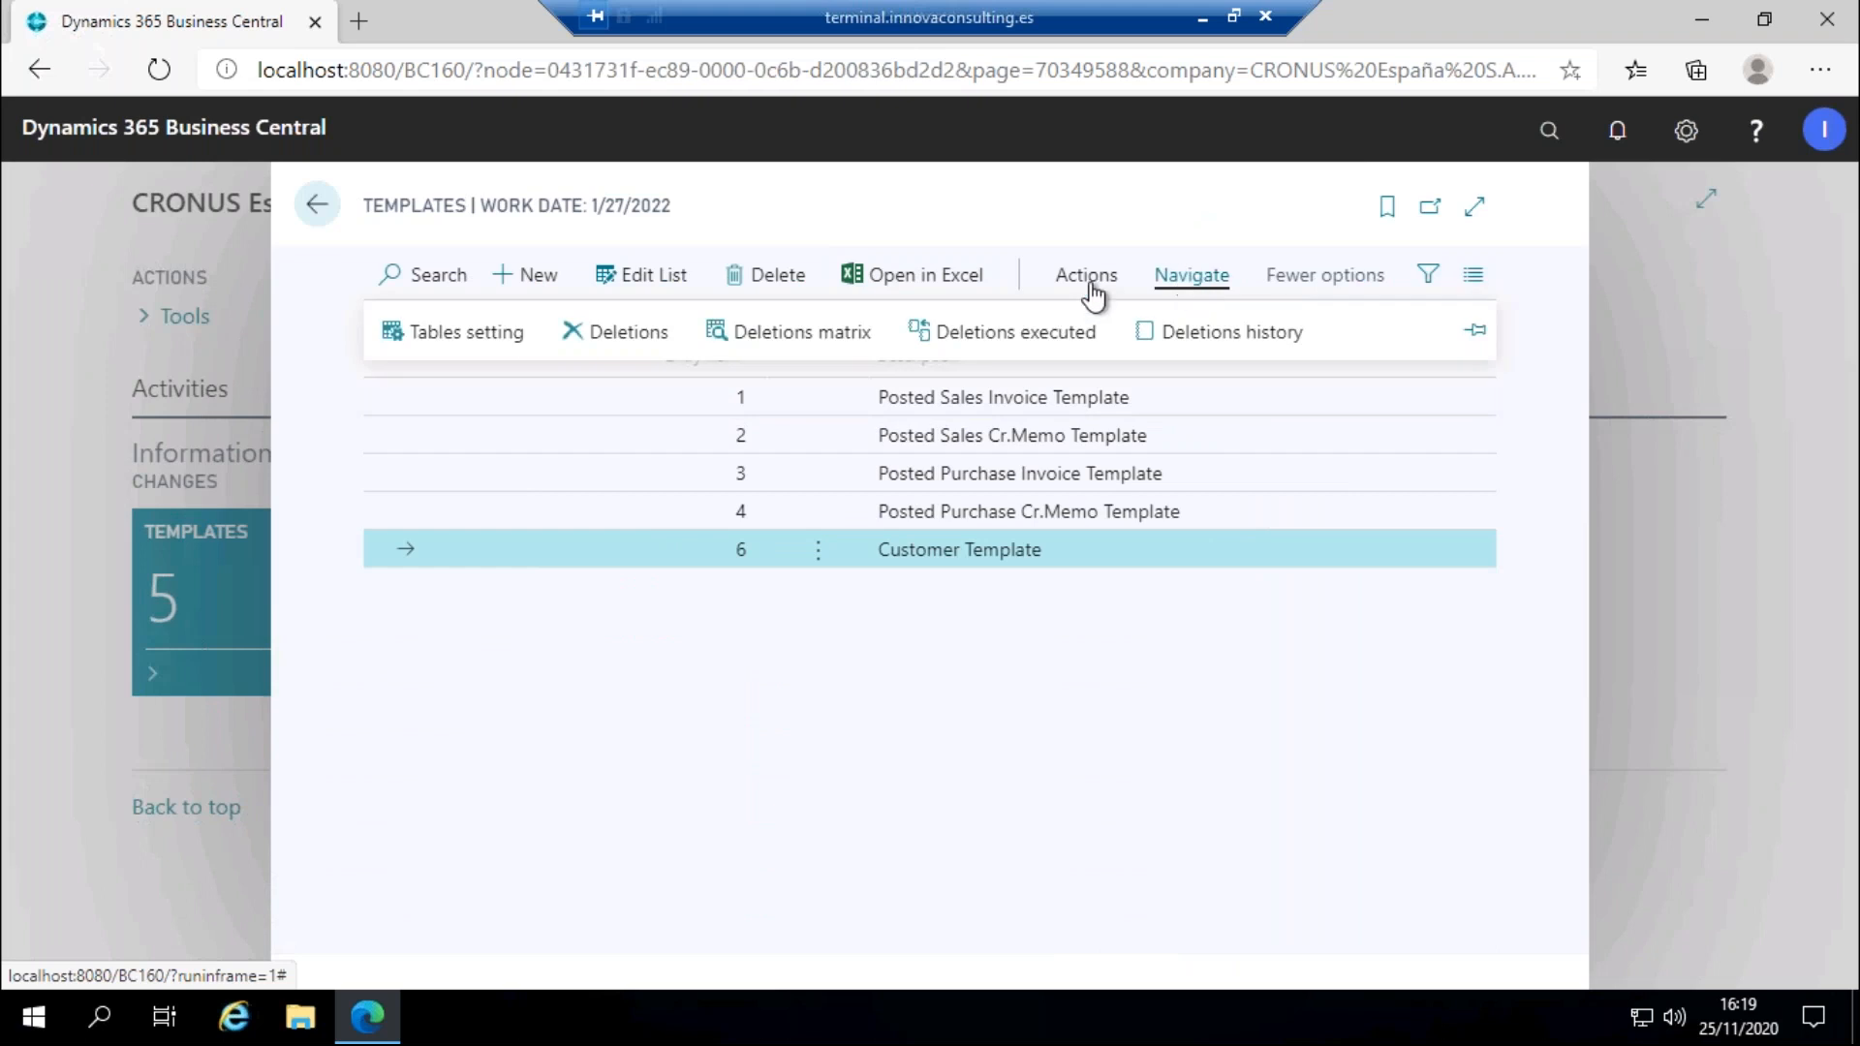
click(1042, 334)
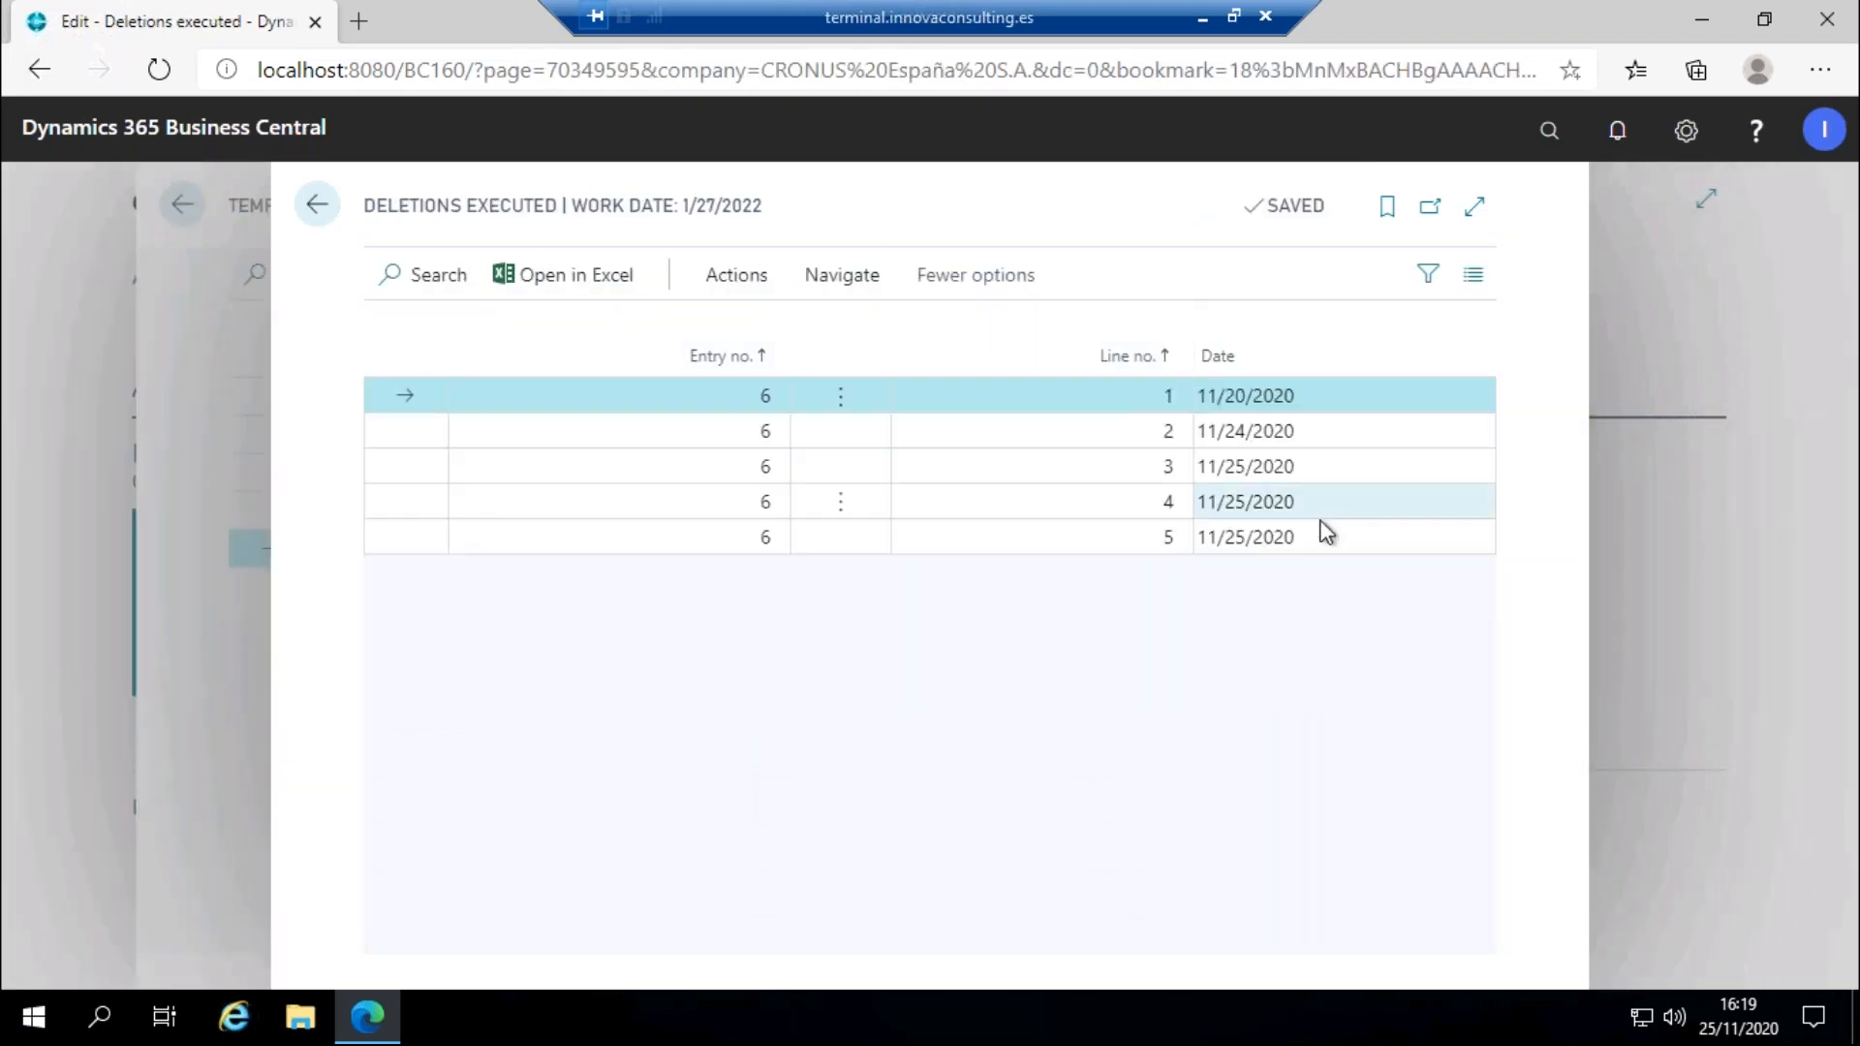
click(1353, 540)
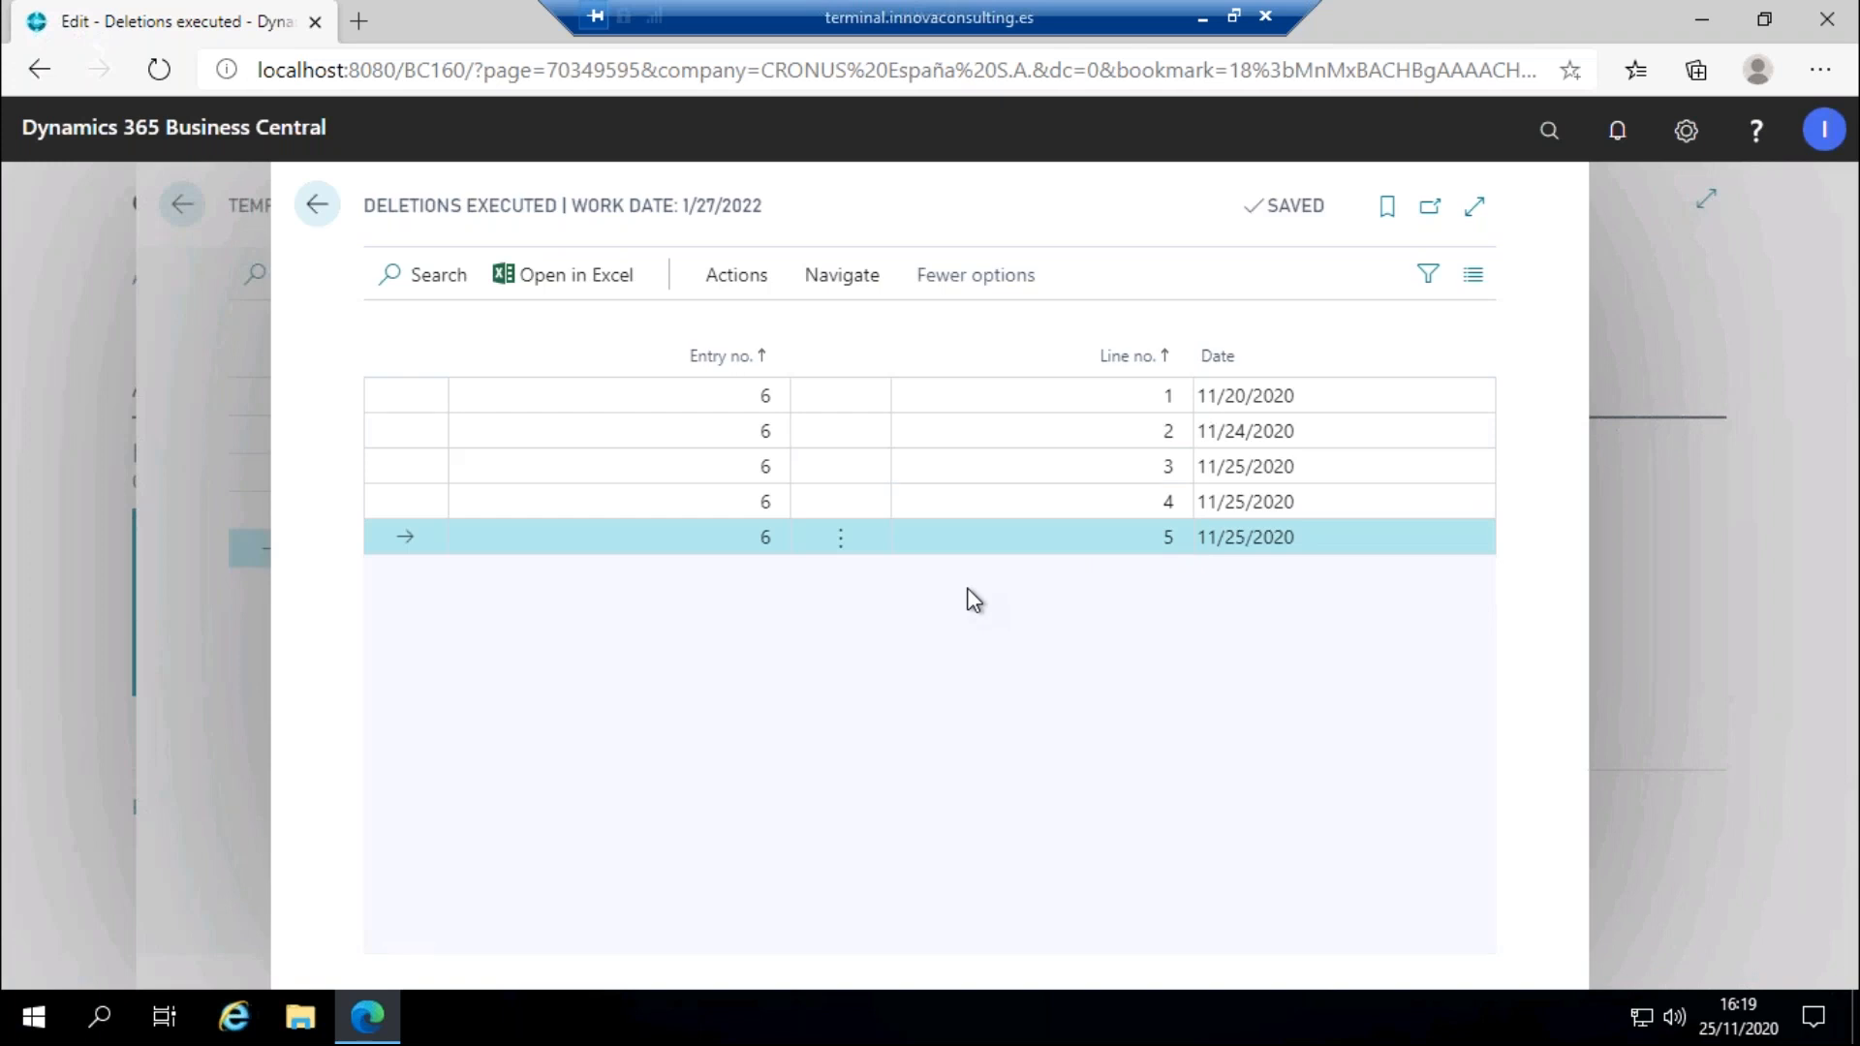
Revert the selected deletion, confirming with the pasted Innova Online customer id, then go back.
click(727, 283)
click(493, 337)
click(1066, 630)
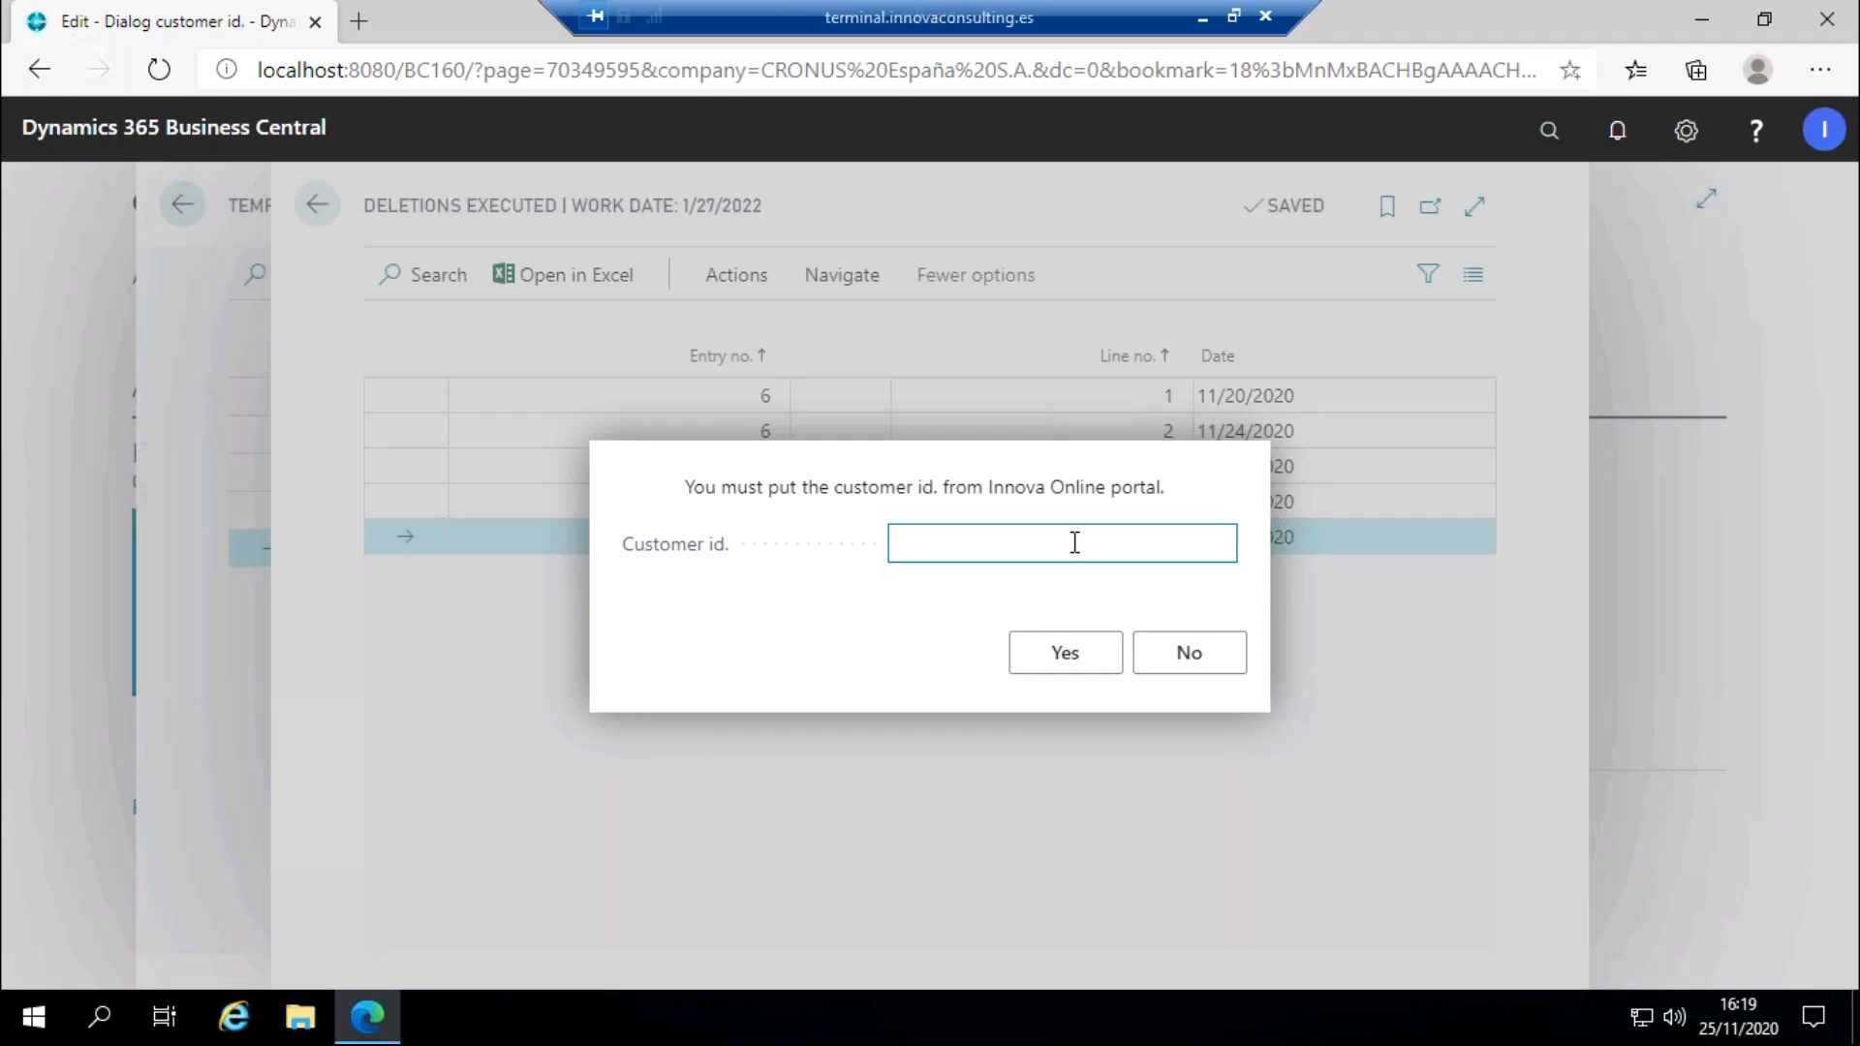
key(ctrl+v)
click(1098, 657)
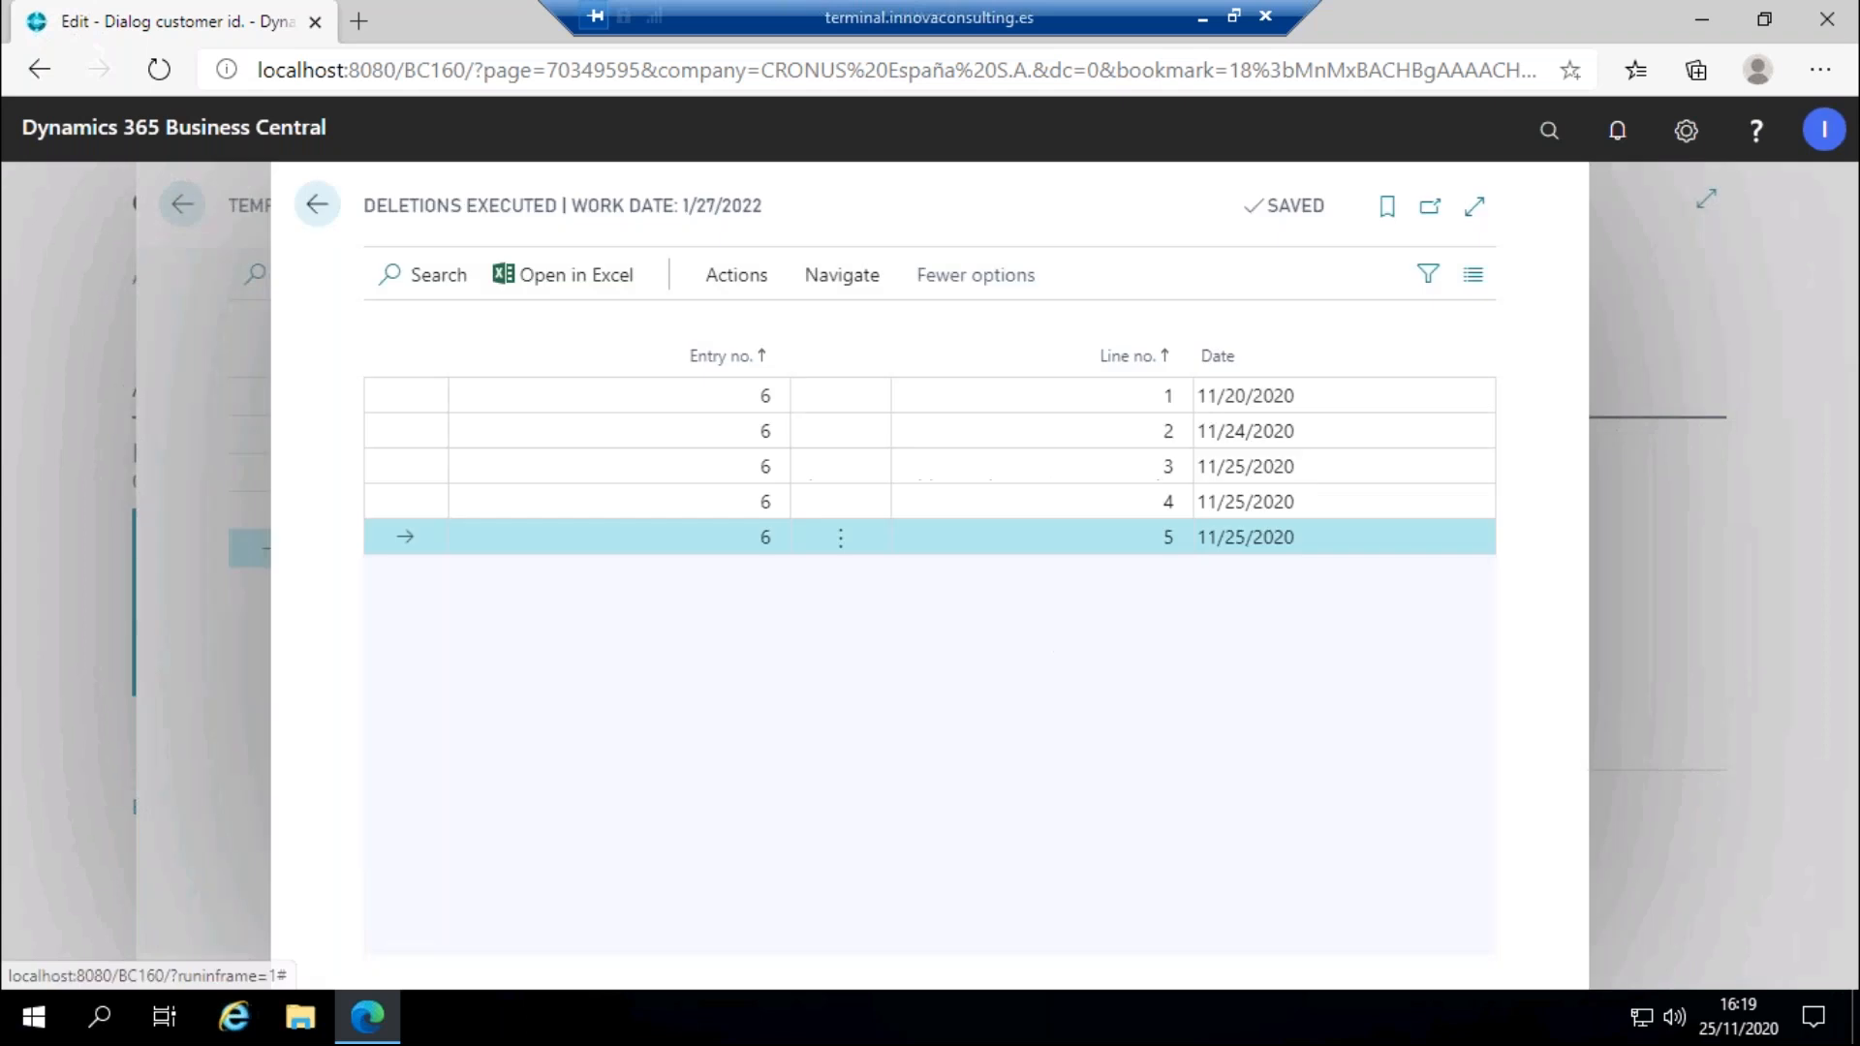
click(326, 213)
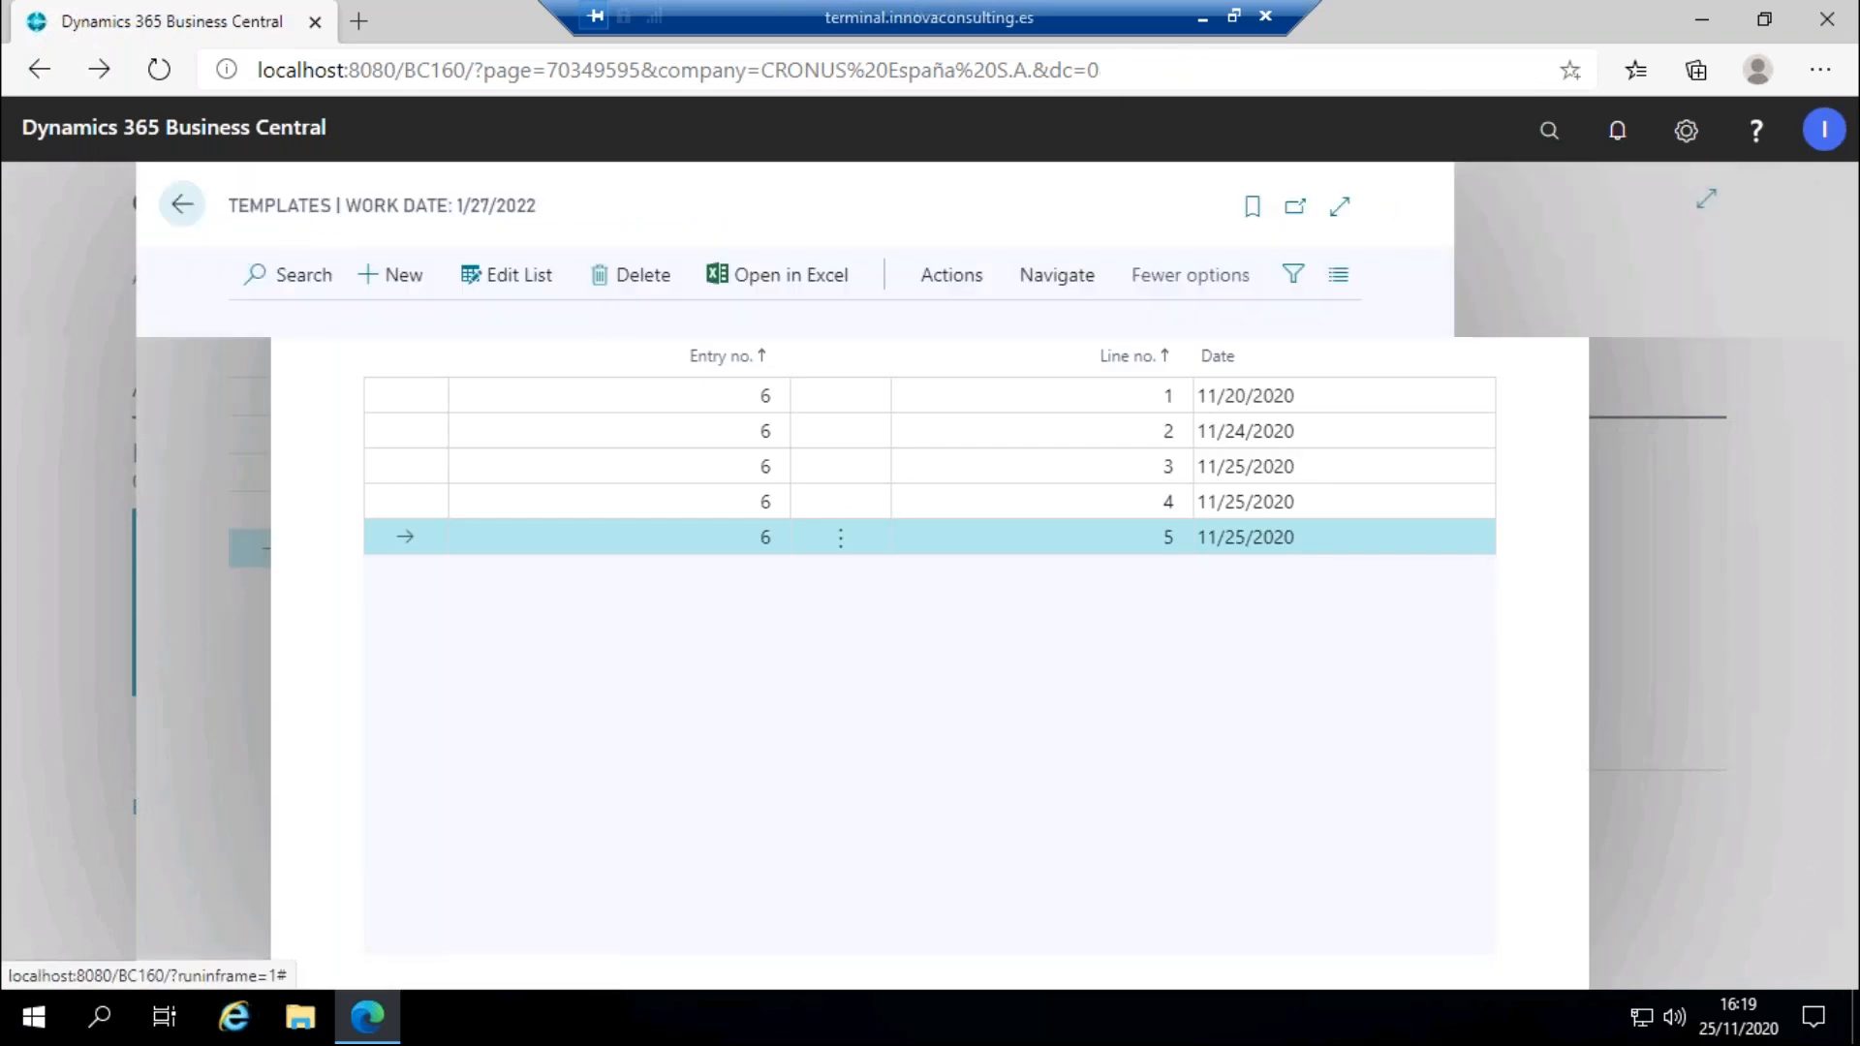
Search 'customers', sort Customers by No. descending to confirm C00010 Test 10 is restored, then go back.
click(322, 208)
click(1549, 132)
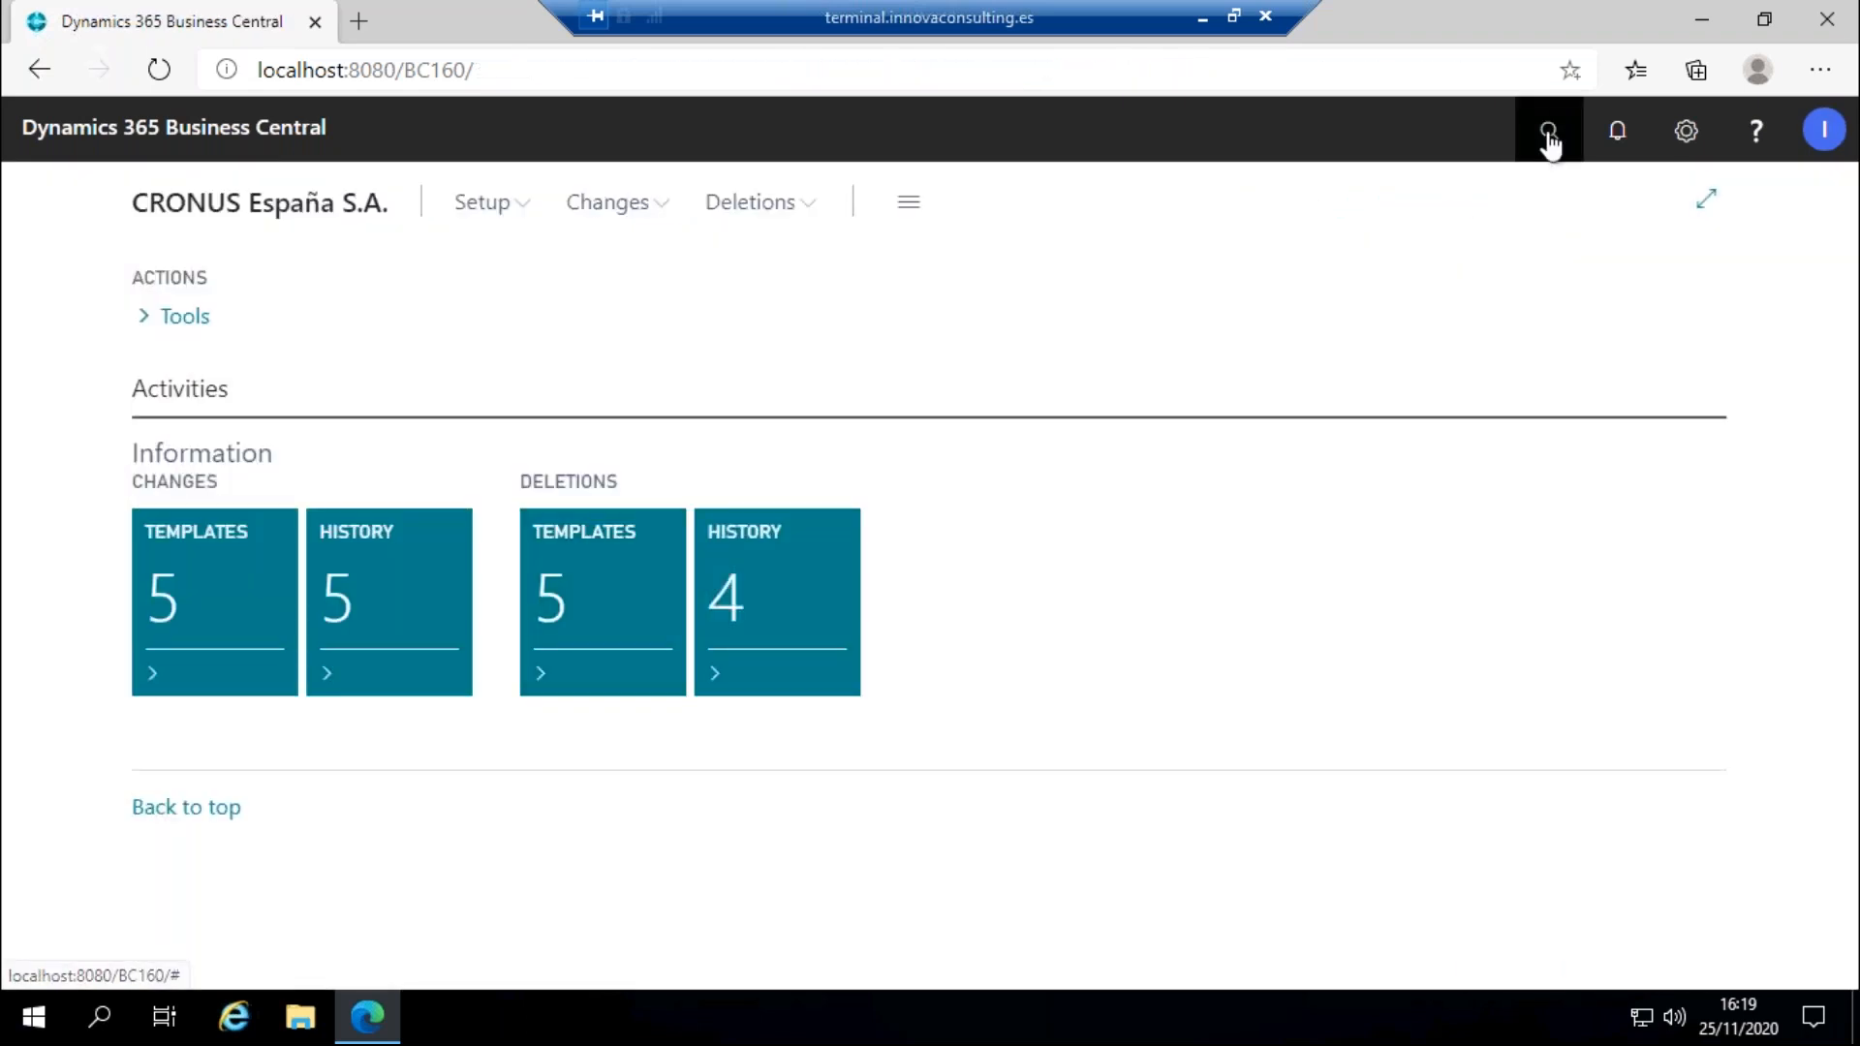
text(customers)
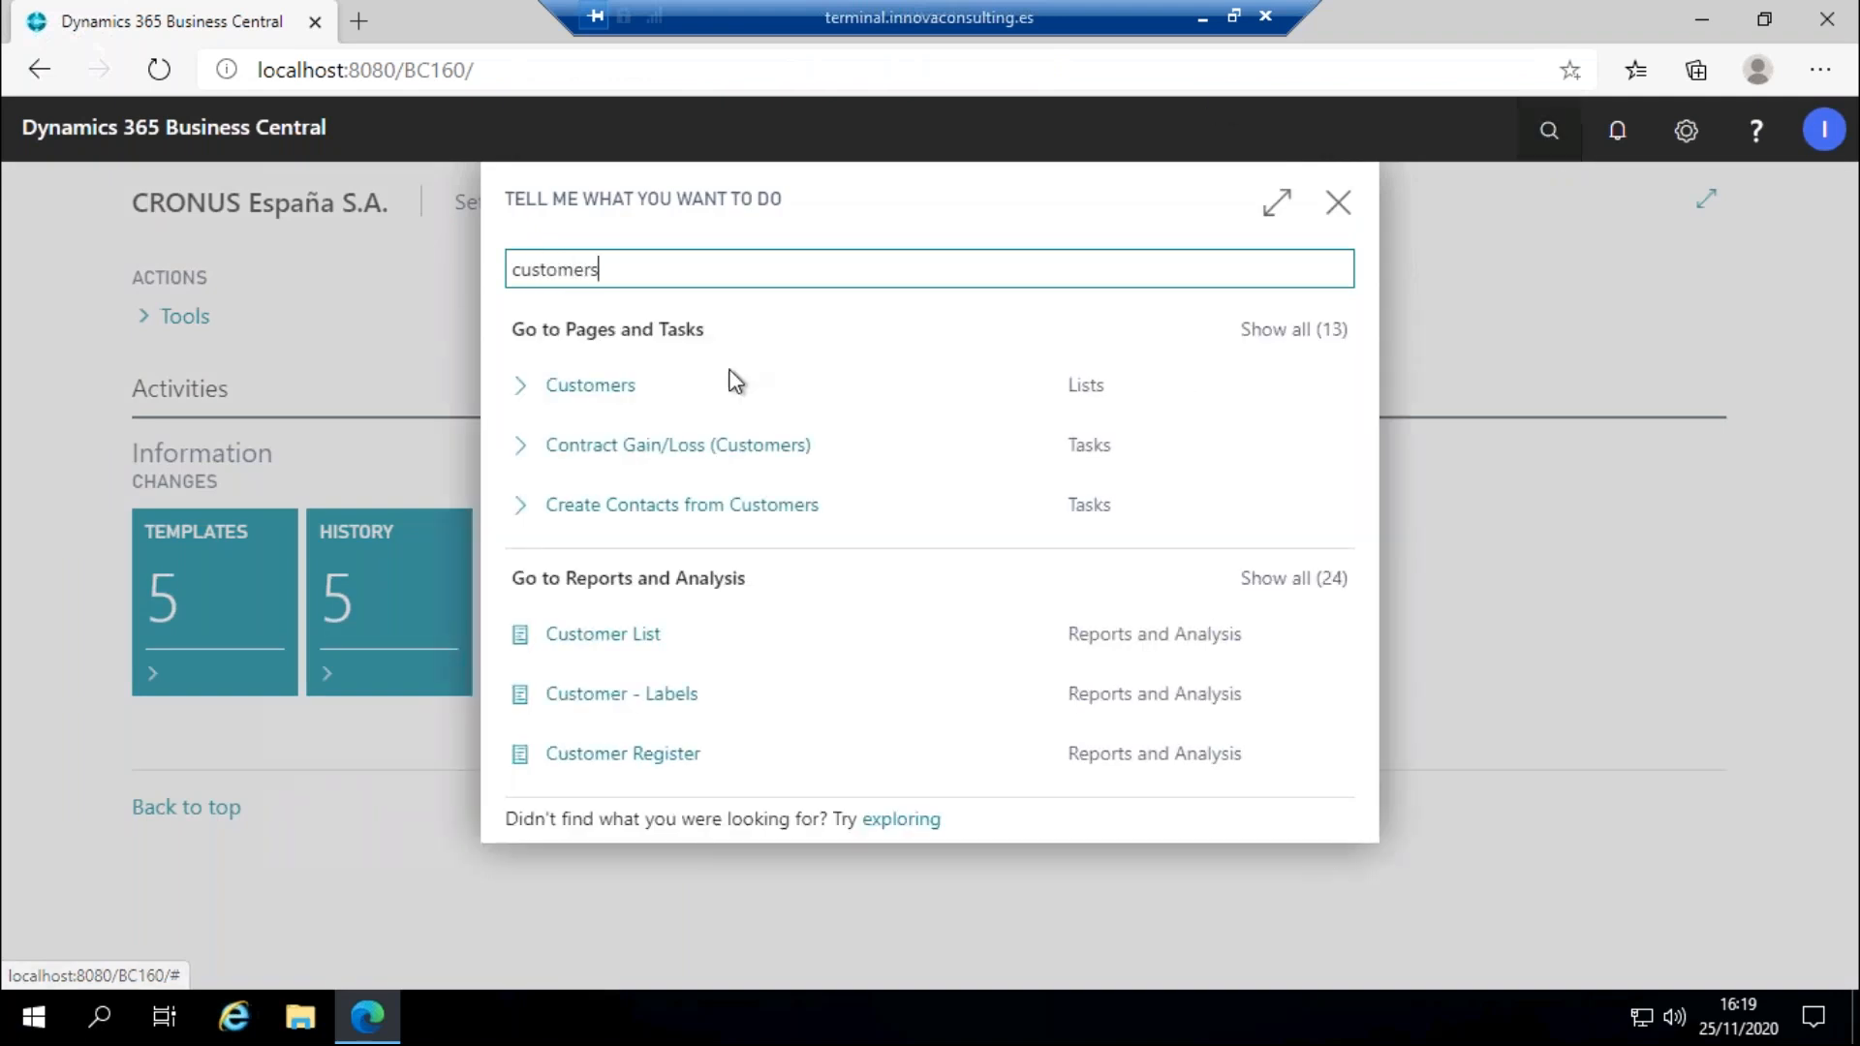
click(731, 385)
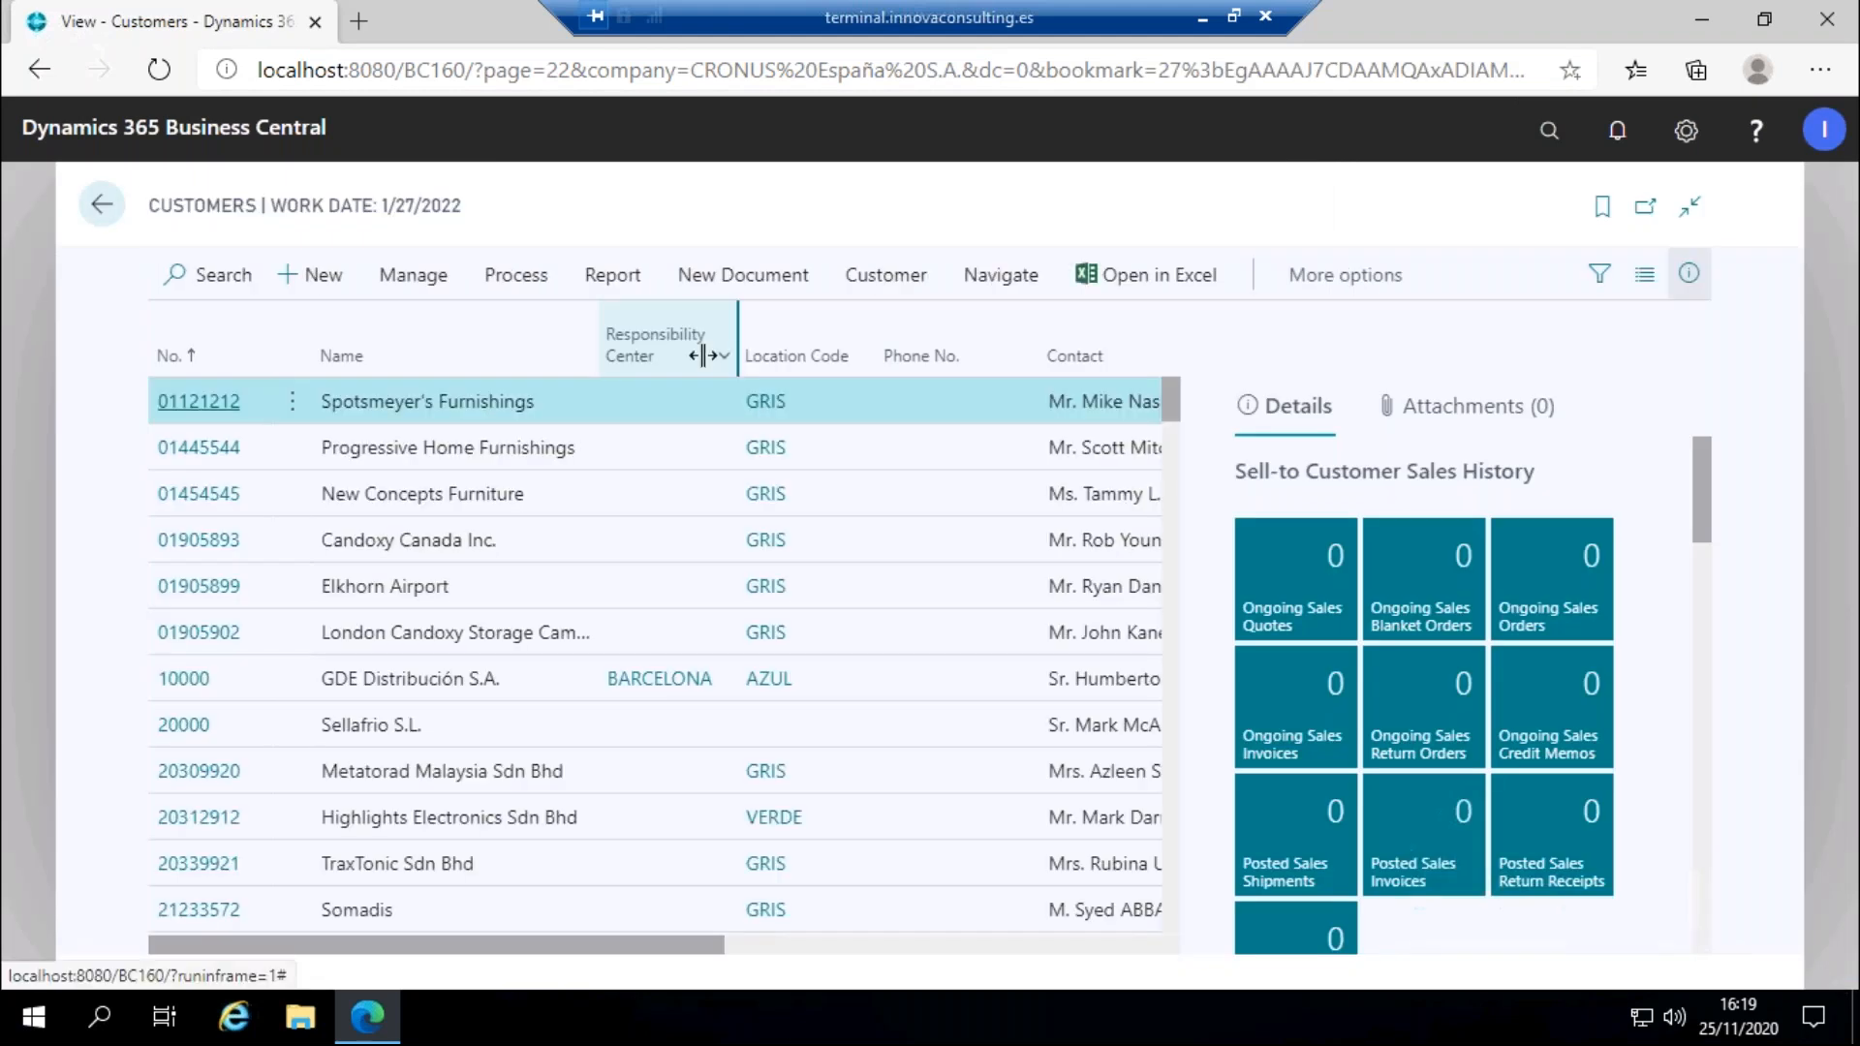
click(174, 356)
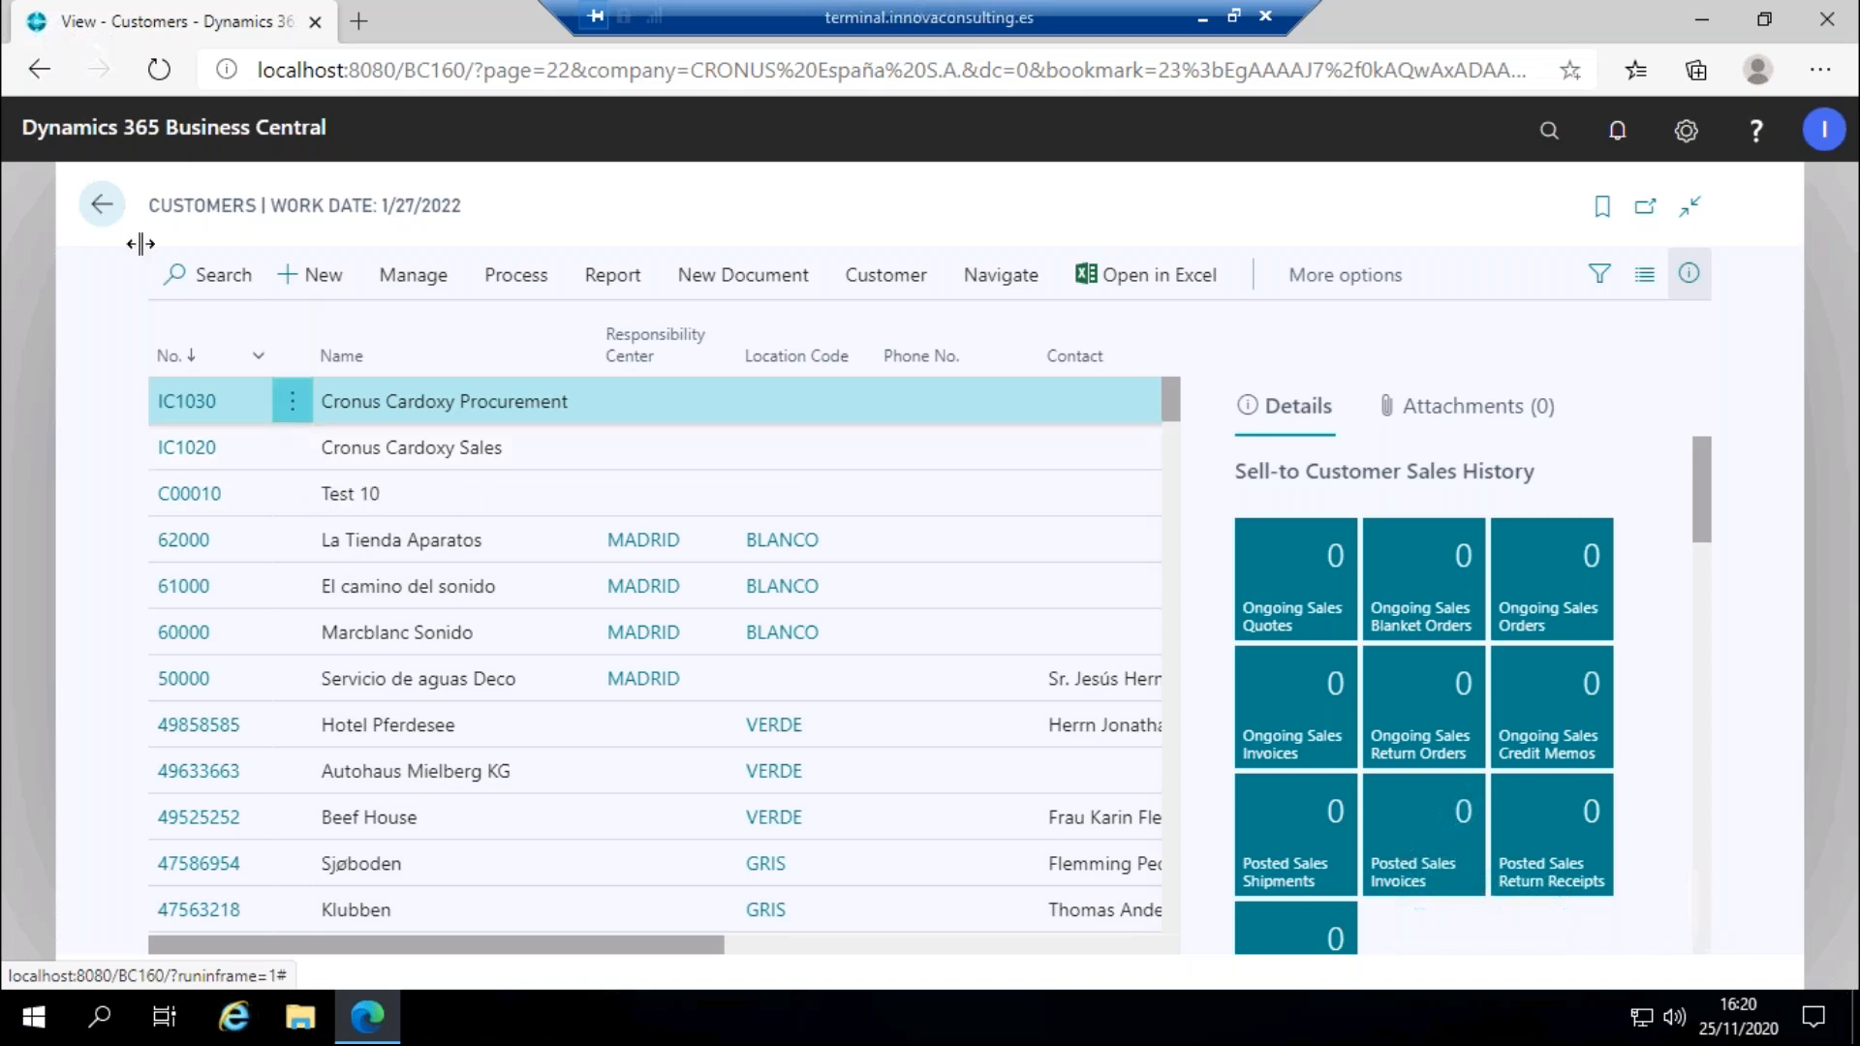
click(102, 205)
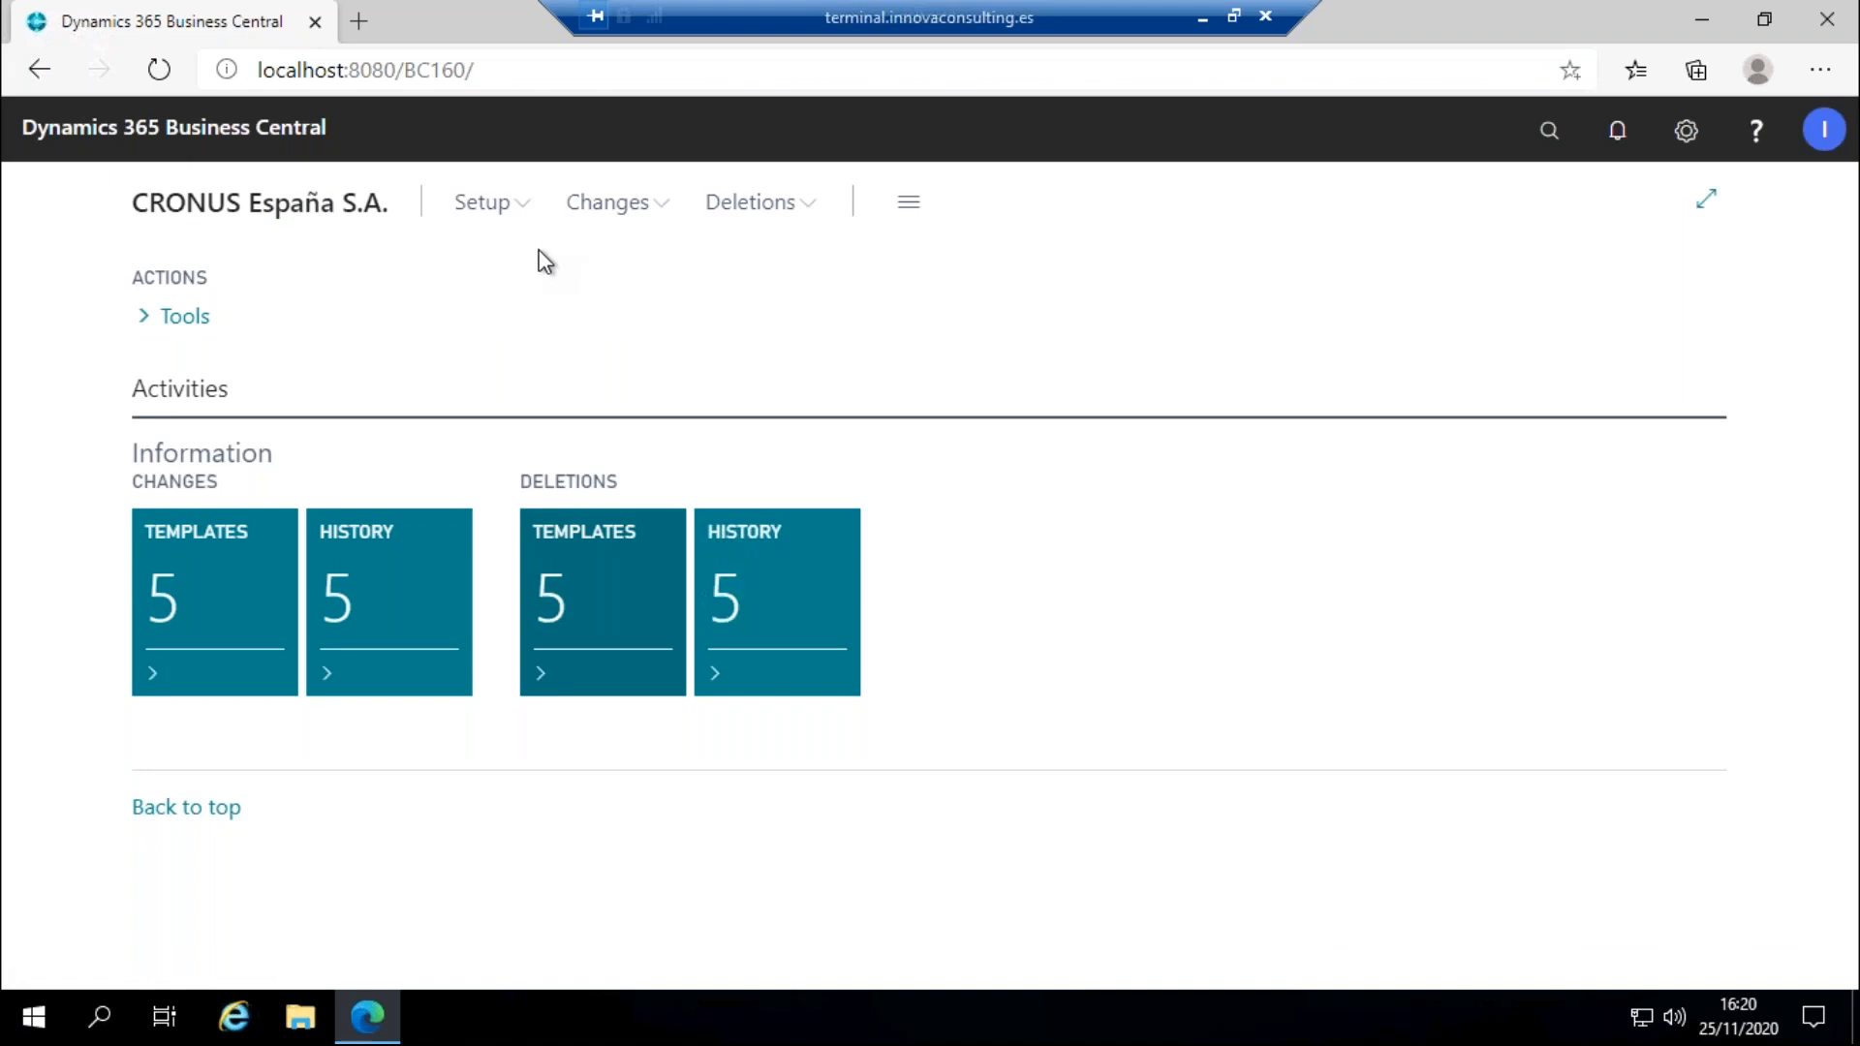
Switch to the webinar PowerPoint and start the slideshow from slide 12, 'Thank you very much!'.
click(1202, 17)
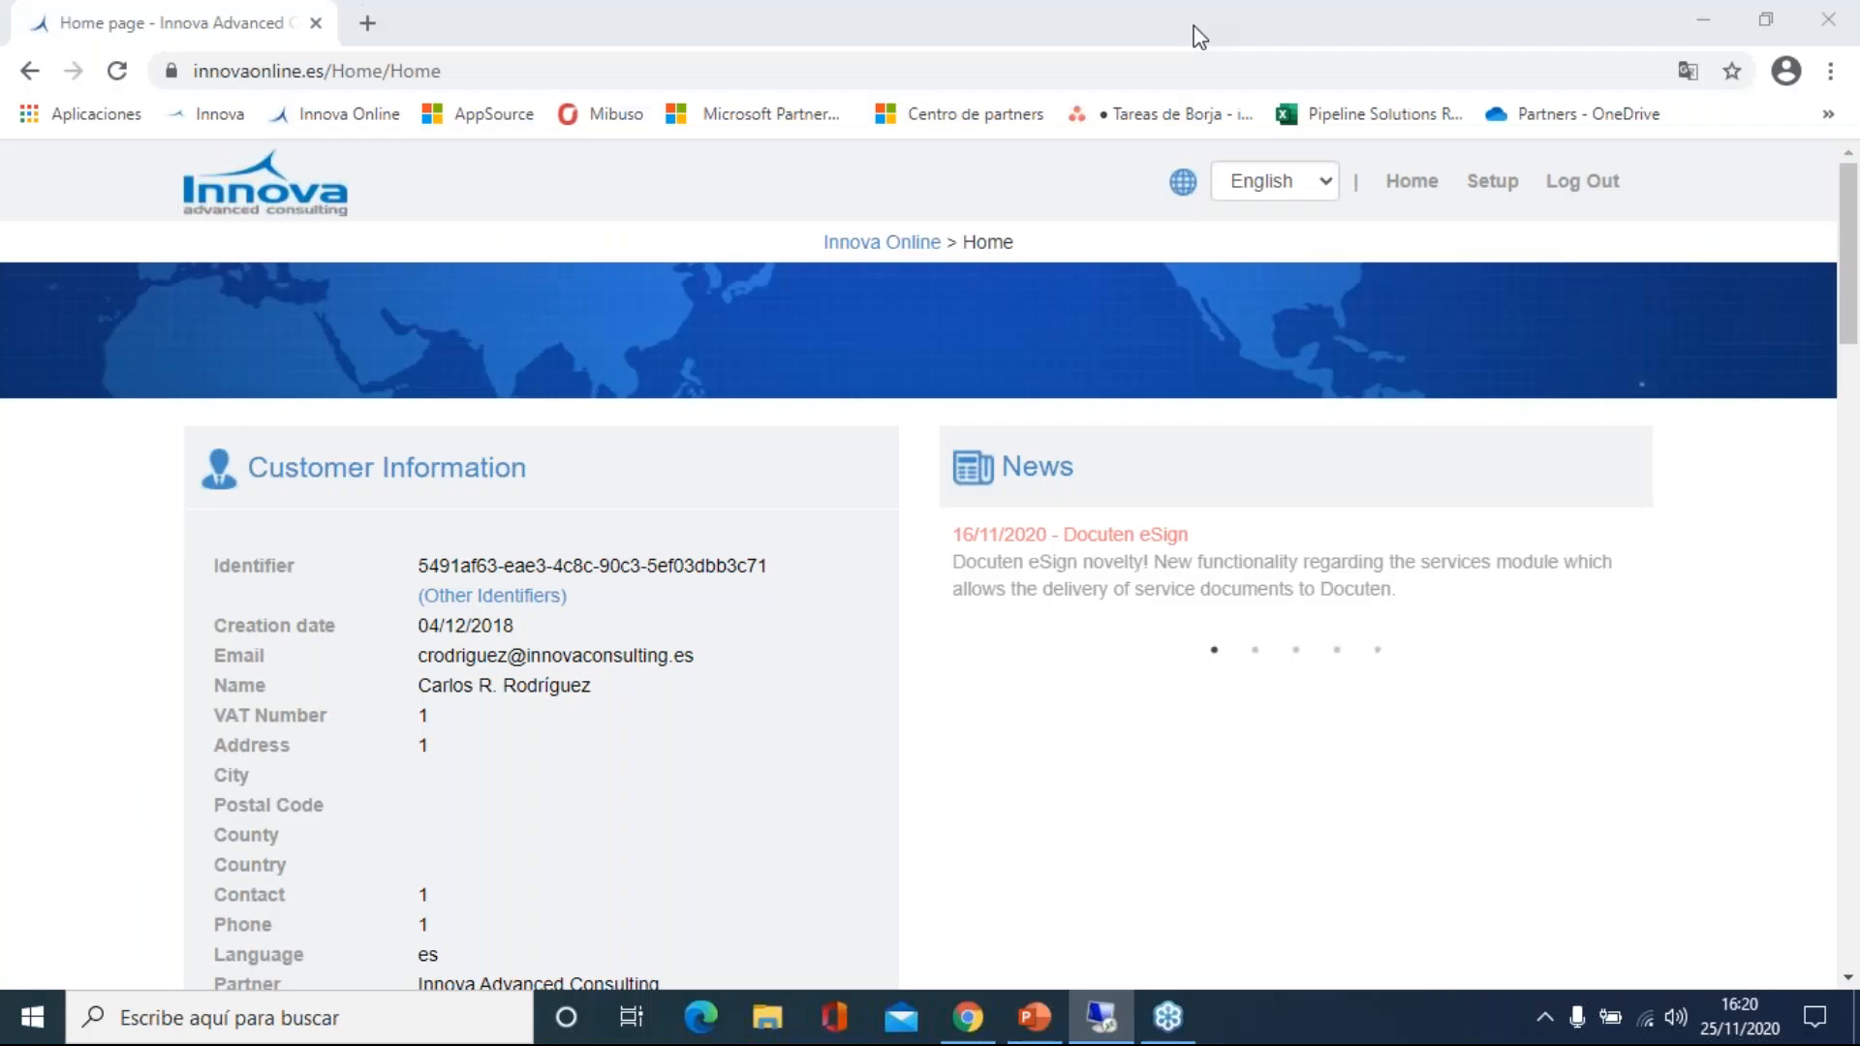
click(1034, 1016)
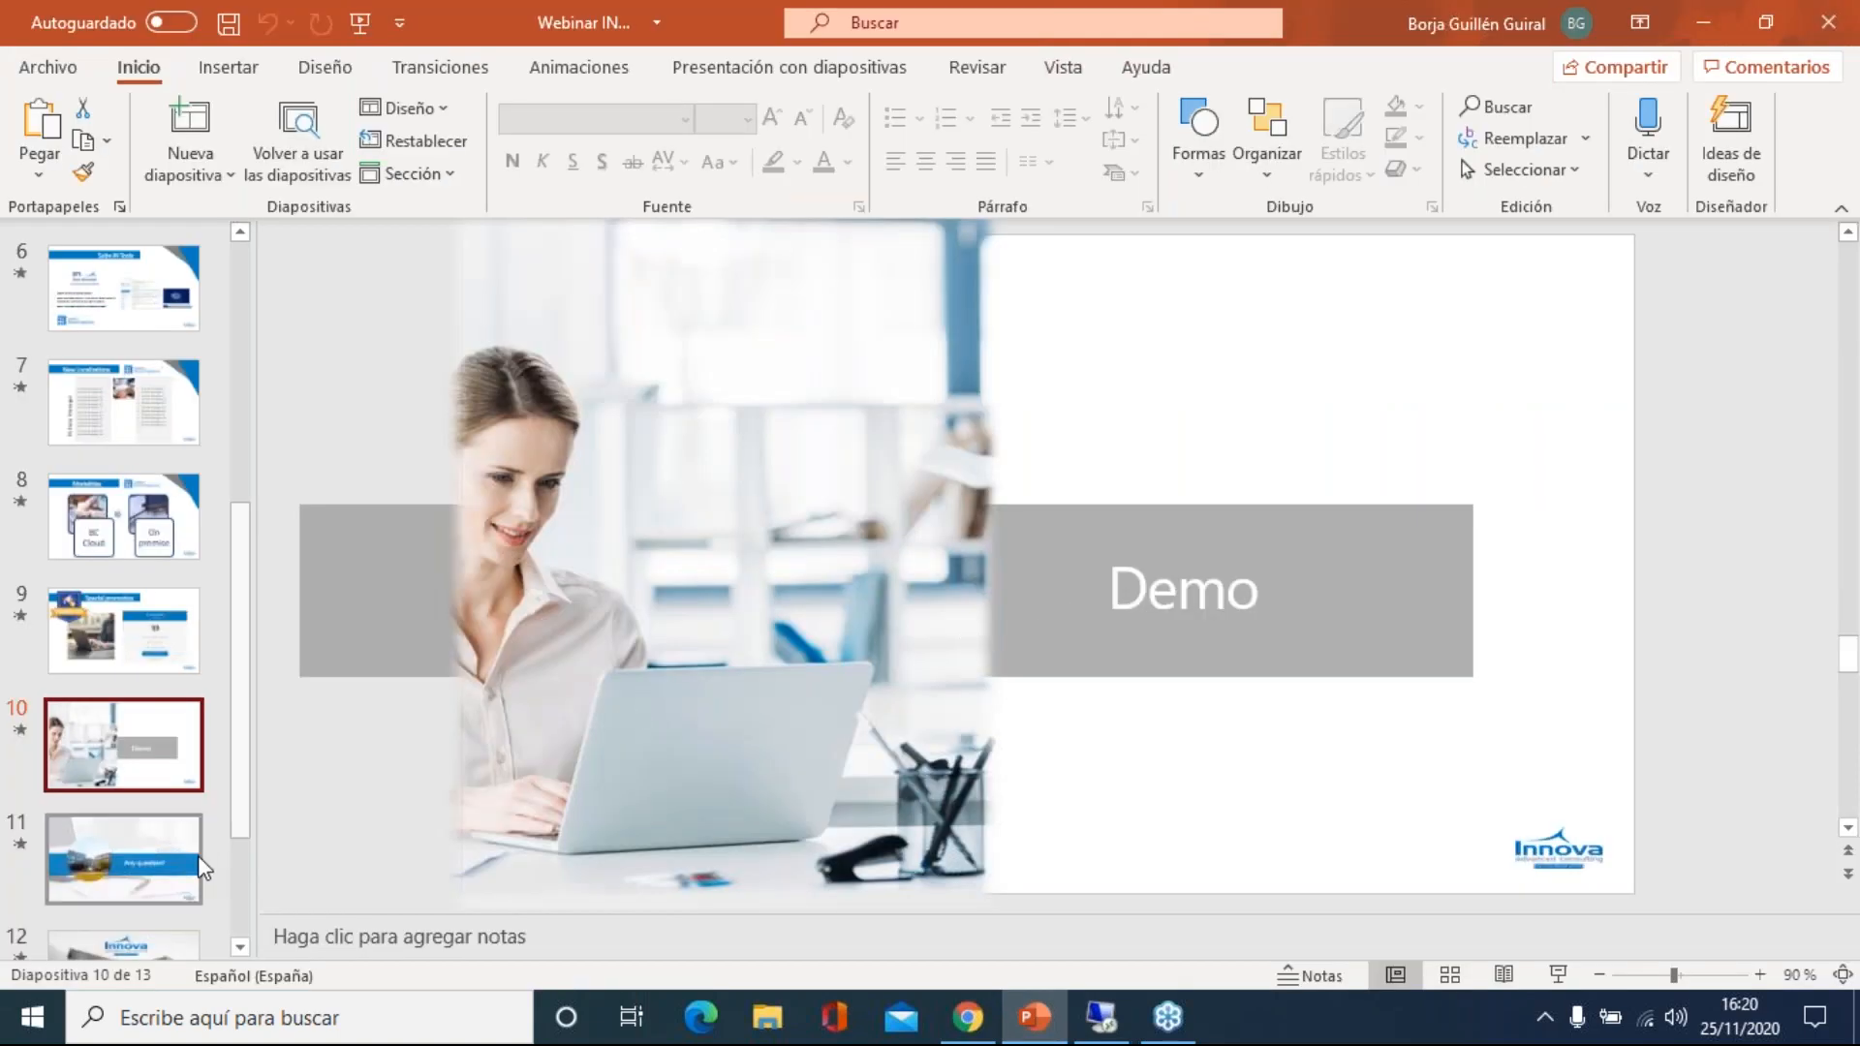
scroll(184, 848, down, 2)
click(157, 787)
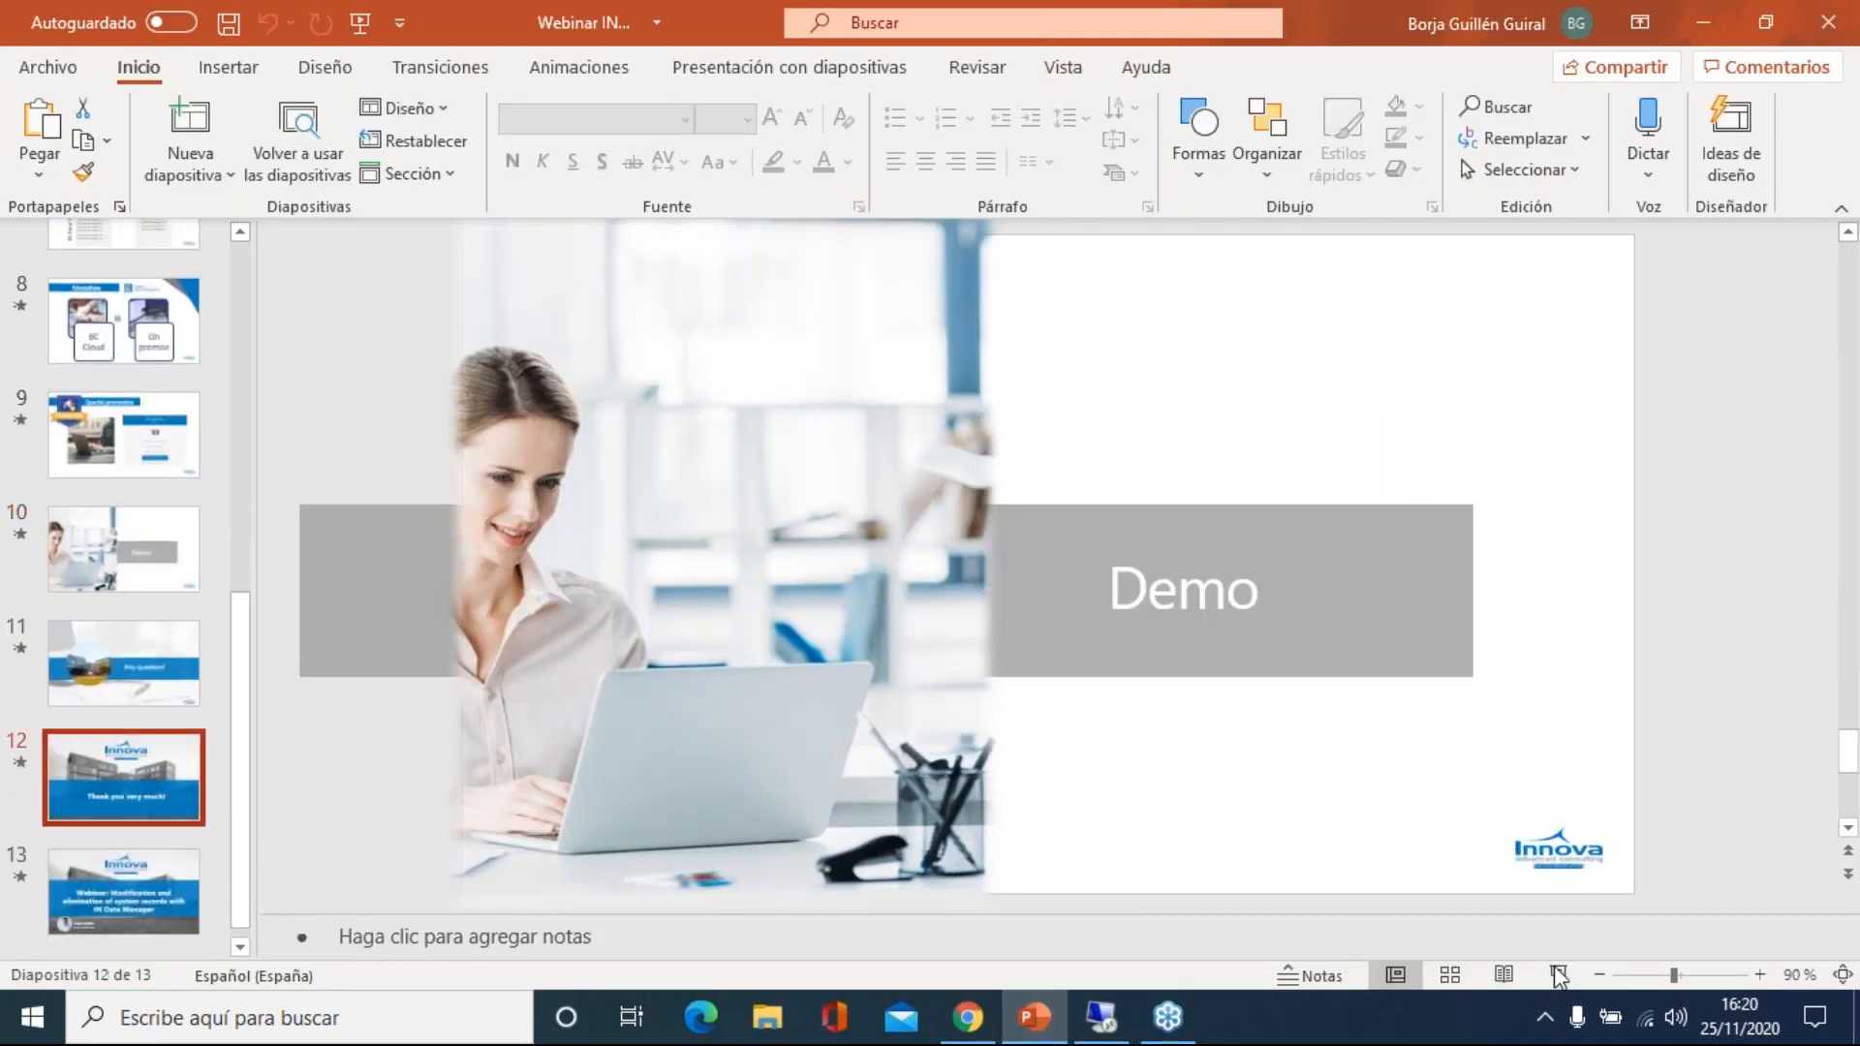
key(shift+F5)
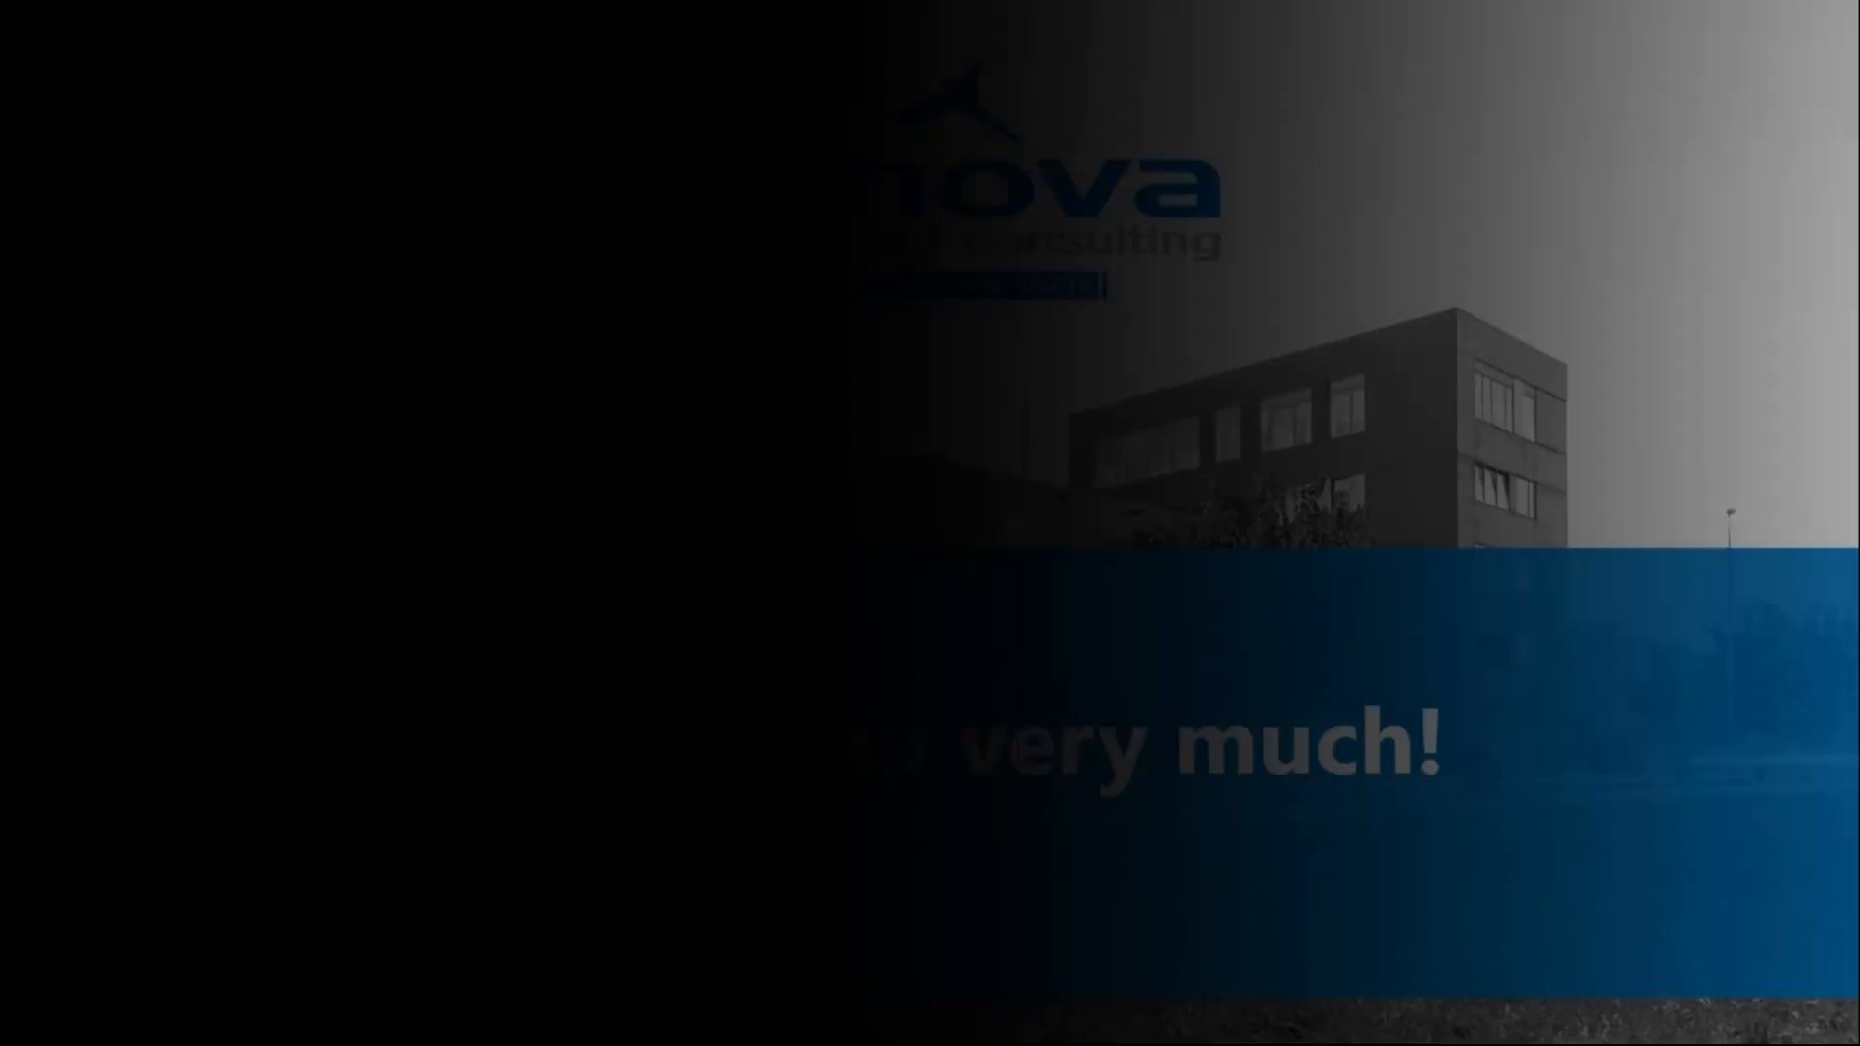